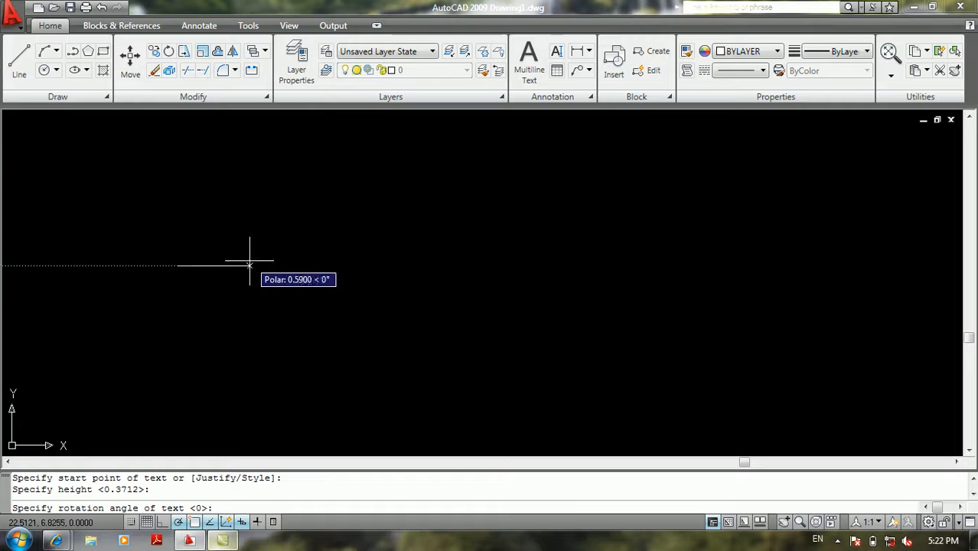
Enter "fgbhc cfh c" as the content of the single-line text
text(fgbhc cfh c)
key(Return)
key(Return)
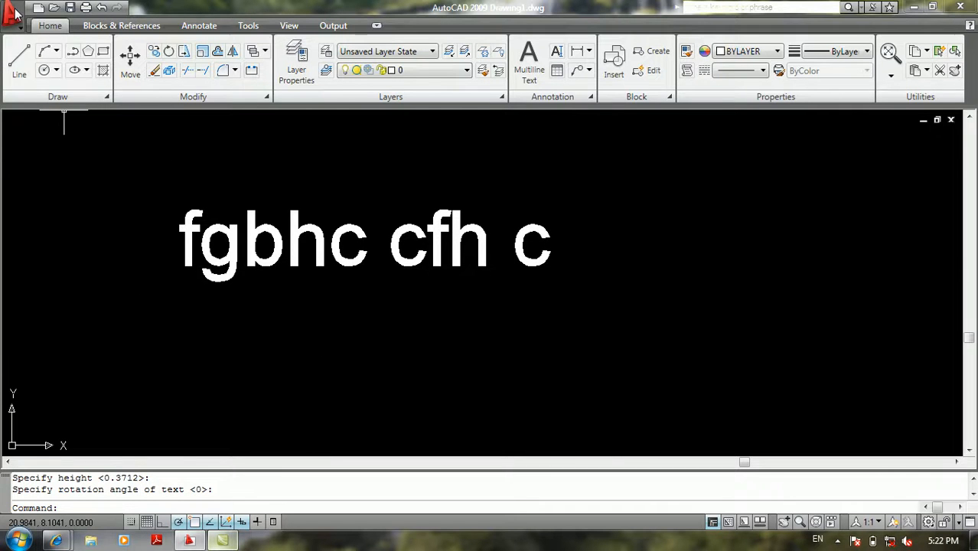
Apply a Text Mask with the current mask settings to the "fgbhc cfh c" text
click(13, 31)
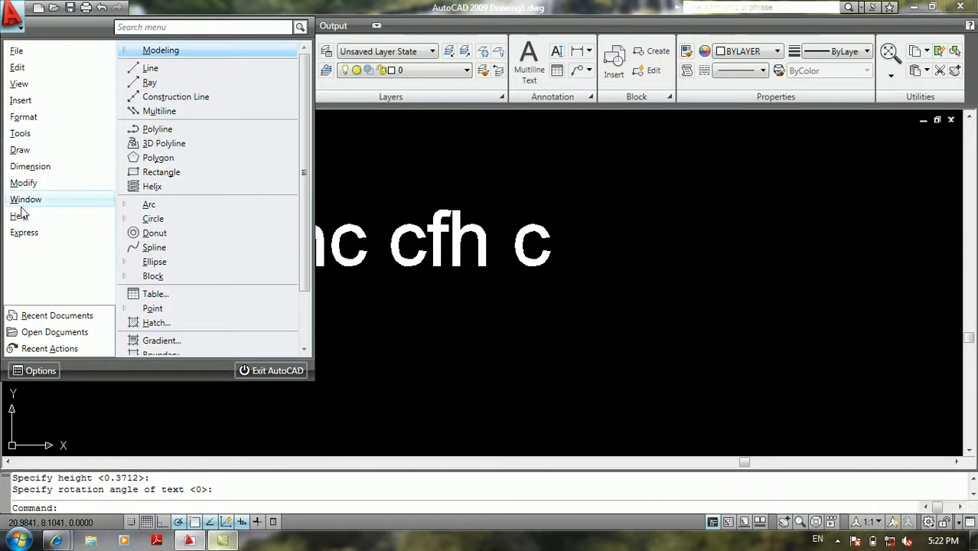
mouse_move(25, 236)
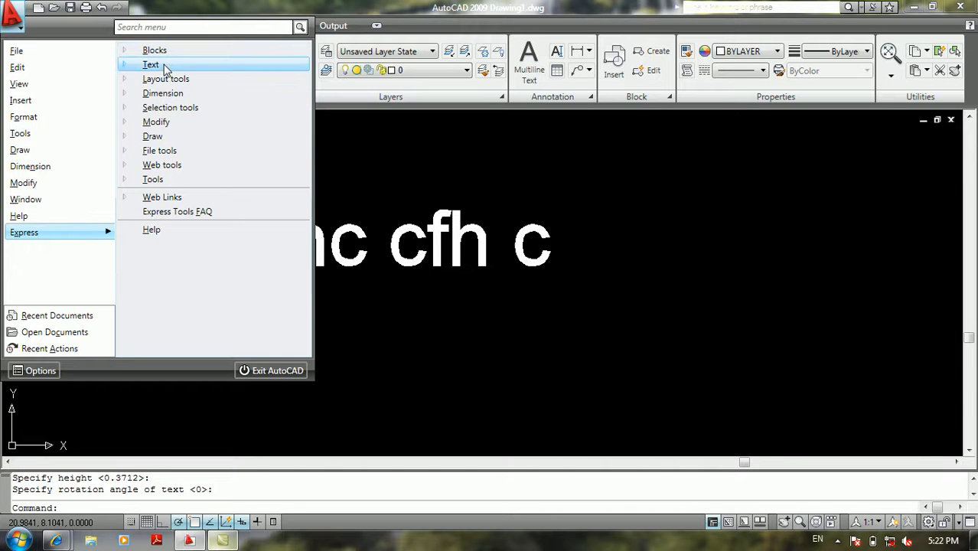
mouse_move(162, 67)
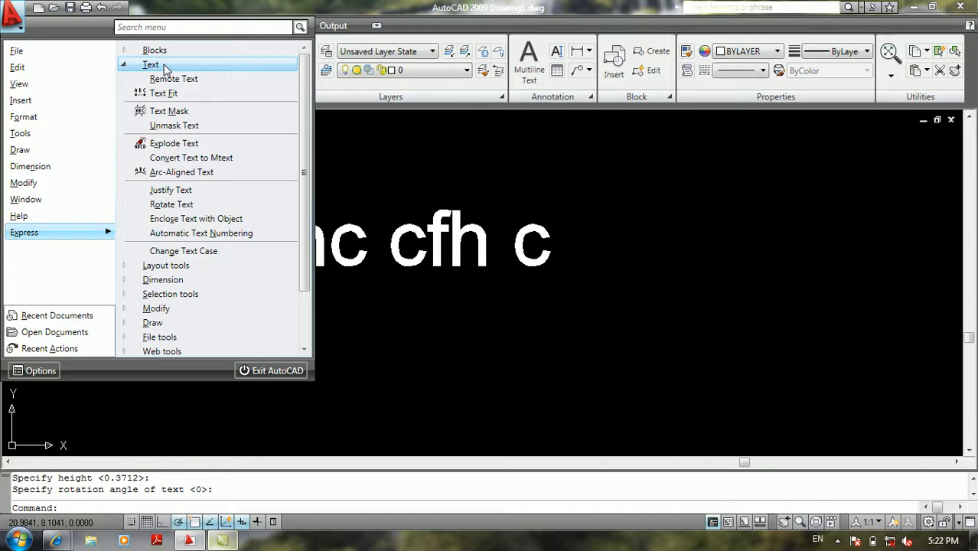
click(169, 111)
click(214, 229)
key(Return)
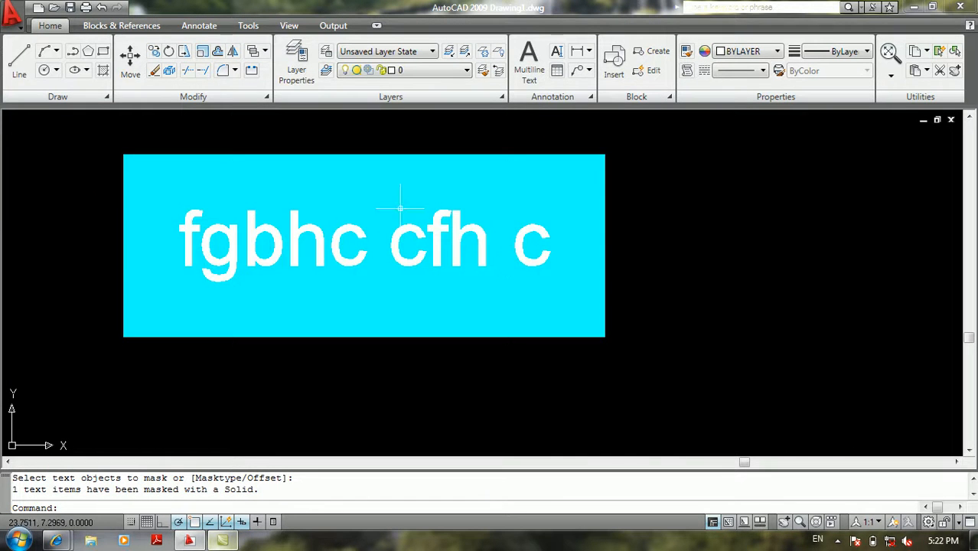
Remove the cyan mask from the "fgbhc cfh c" text with Unmask Text
middle_drag(426, 225, 381, 235)
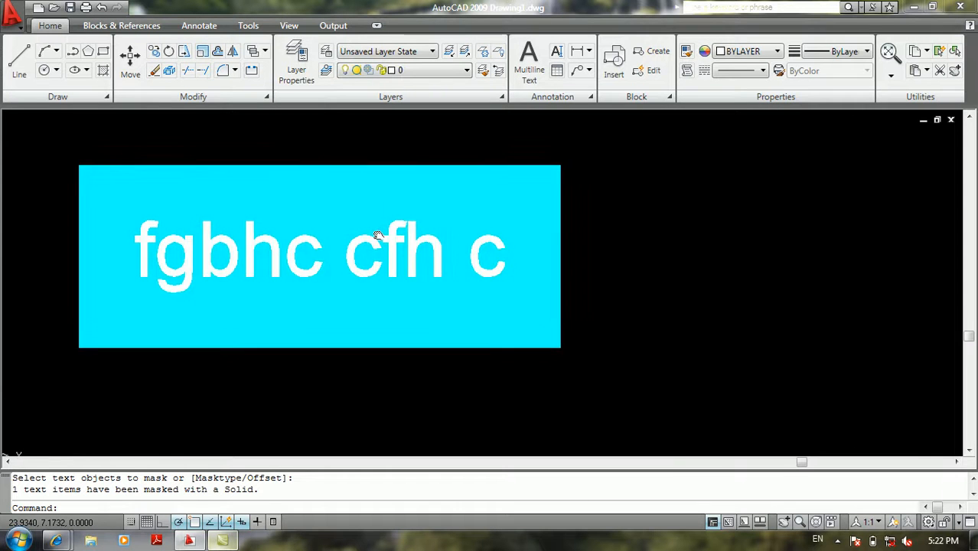
scroll(382, 236, down, 1)
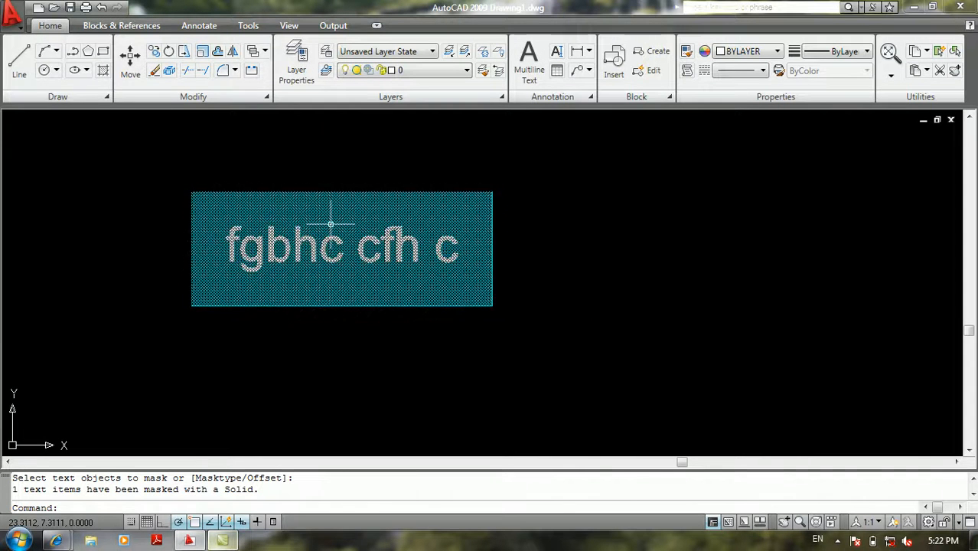
click(13, 14)
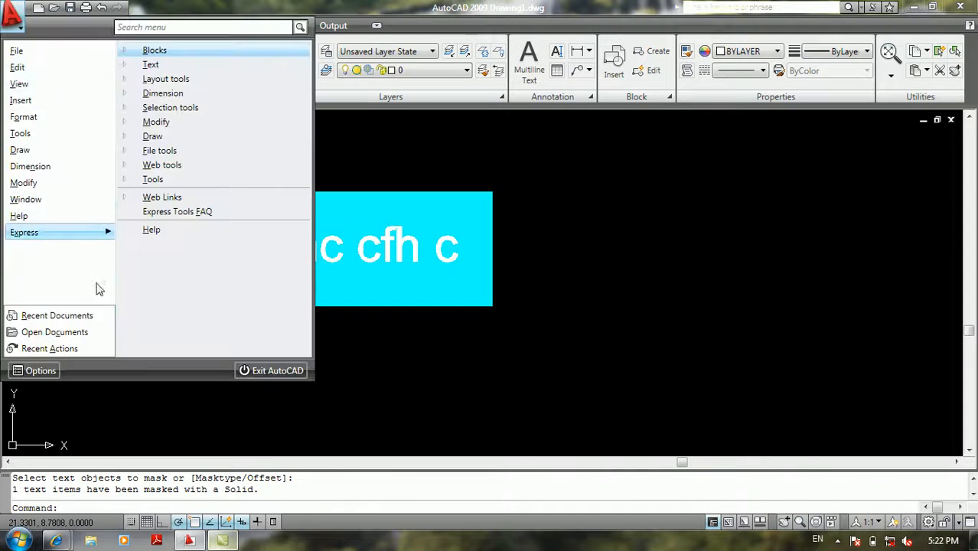
mouse_move(162, 66)
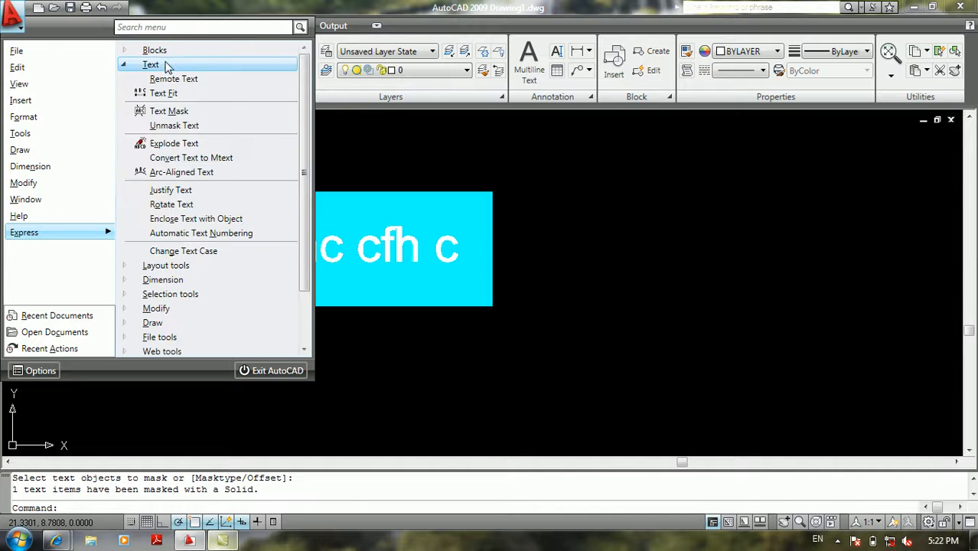
click(176, 125)
click(285, 242)
key(Return)
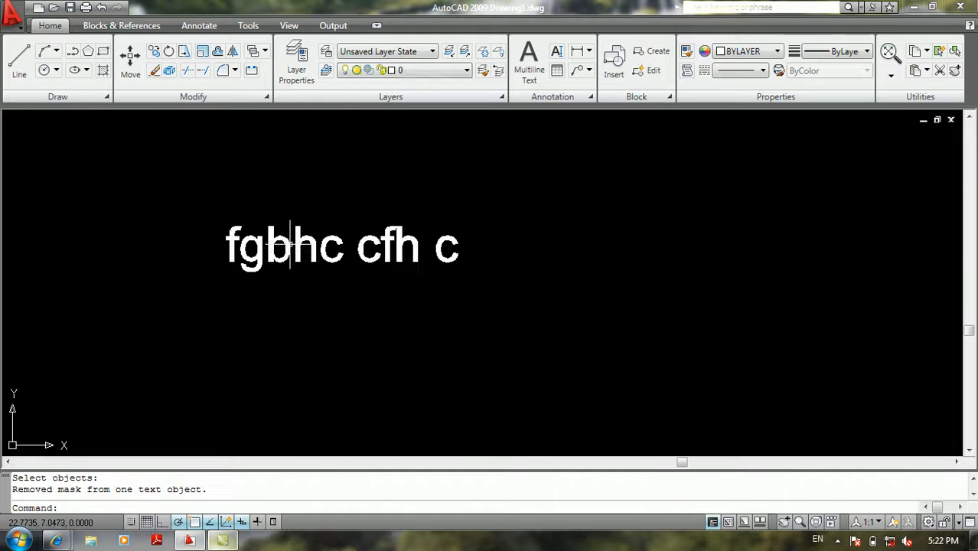
Mask the "fgbhc cfh c" text with the mask type Solid and mask colour 49
click(20, 29)
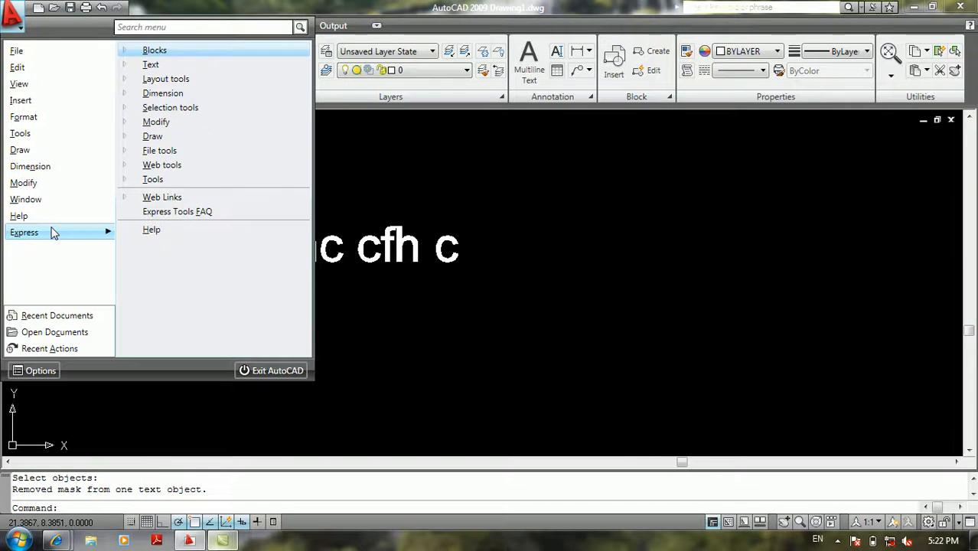
mouse_move(150, 65)
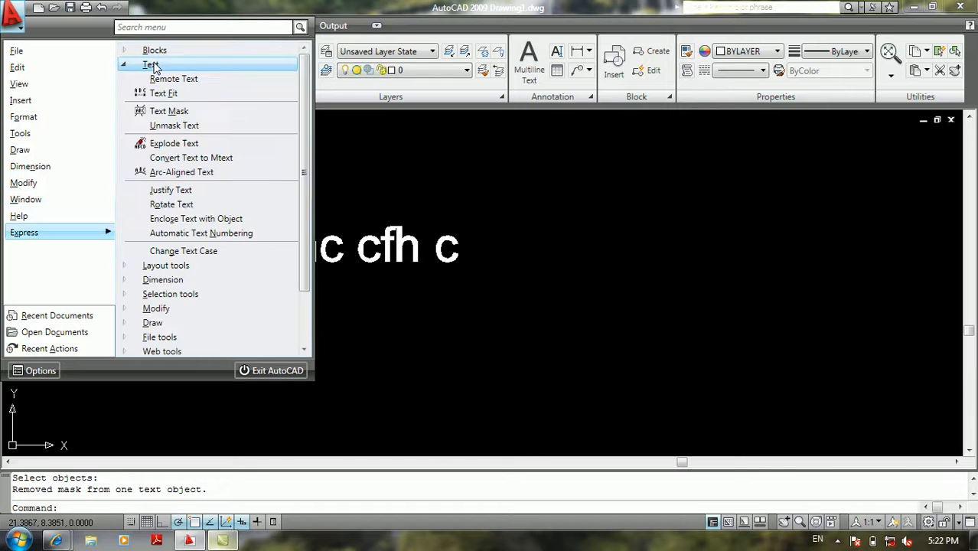
click(183, 112)
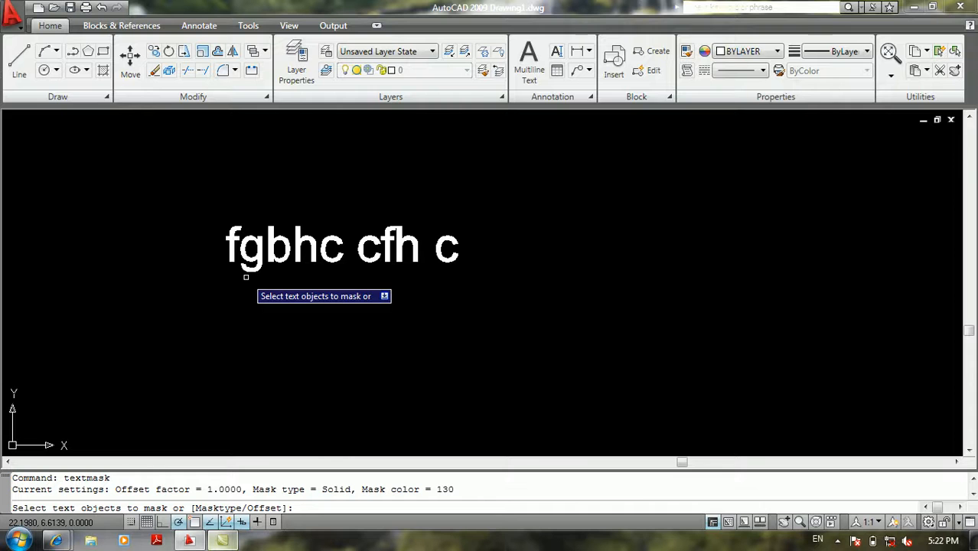
text(m)
key(Return)
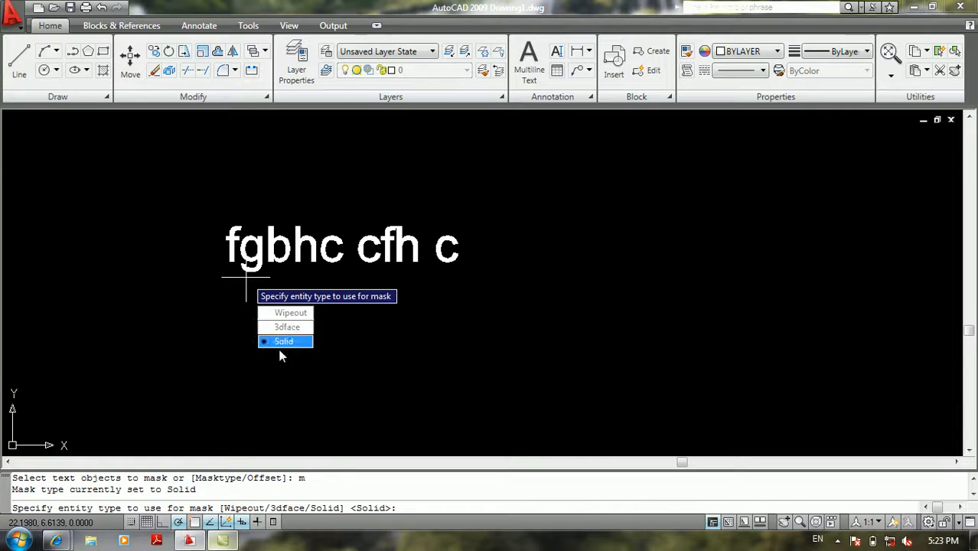
click(285, 341)
click(493, 213)
click(554, 213)
click(543, 244)
click(404, 271)
click(471, 384)
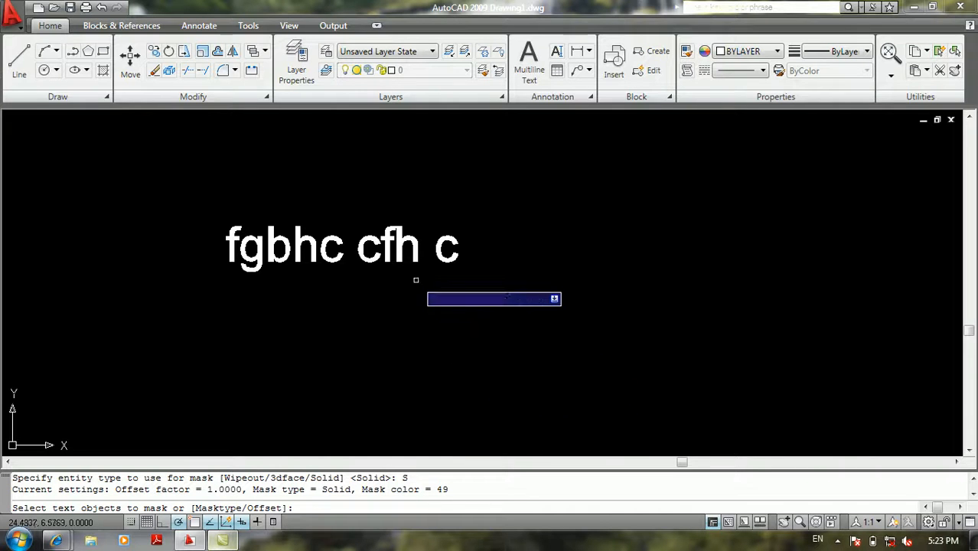
click(408, 249)
key(Return)
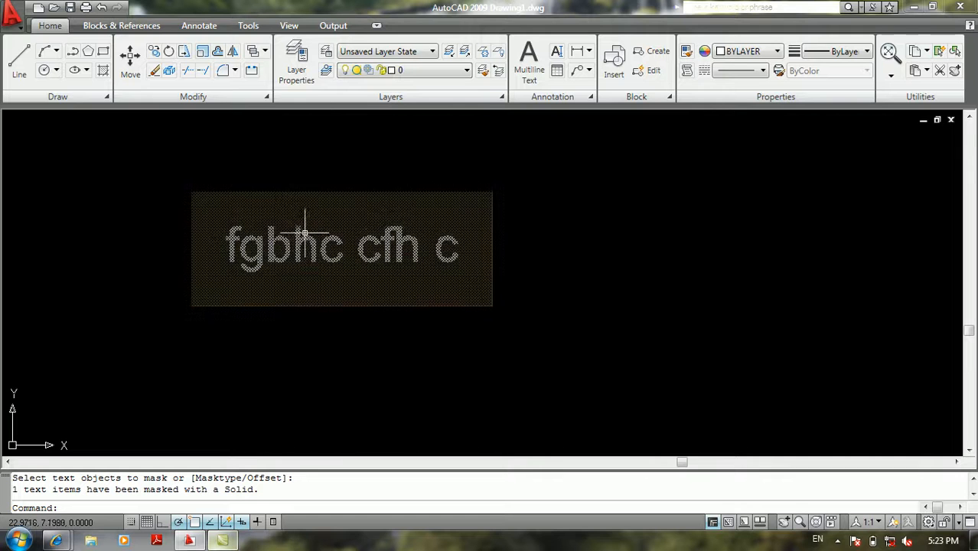
Remove the brown solid mask from the "fgbhc cfh c" text with Unmask Text
scroll(297, 226, up, 2)
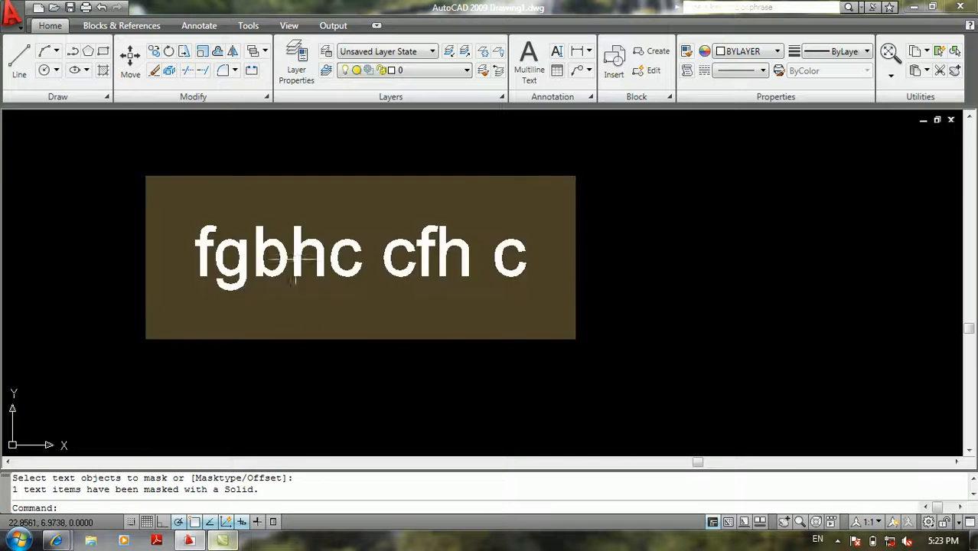
click(12, 15)
mouse_move(77, 231)
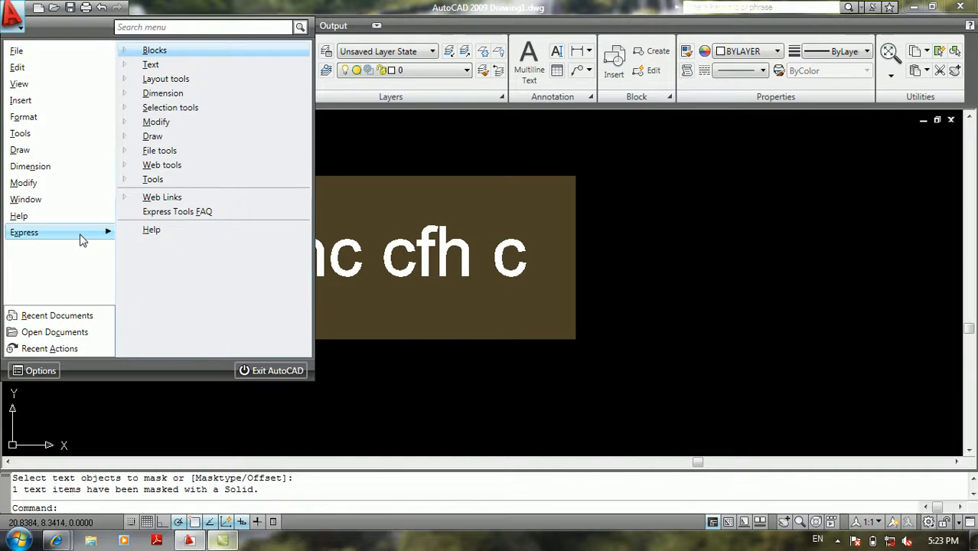
mouse_move(147, 66)
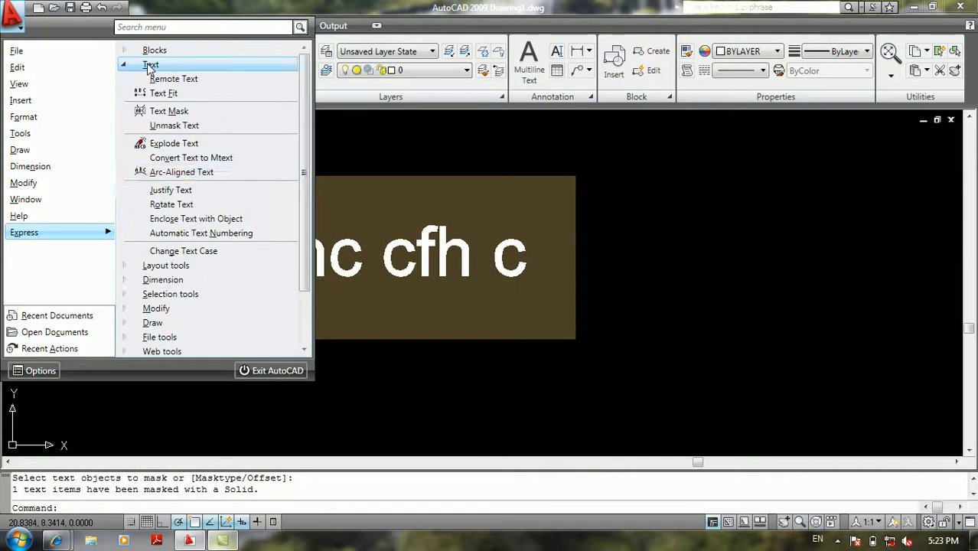
click(191, 127)
click(285, 254)
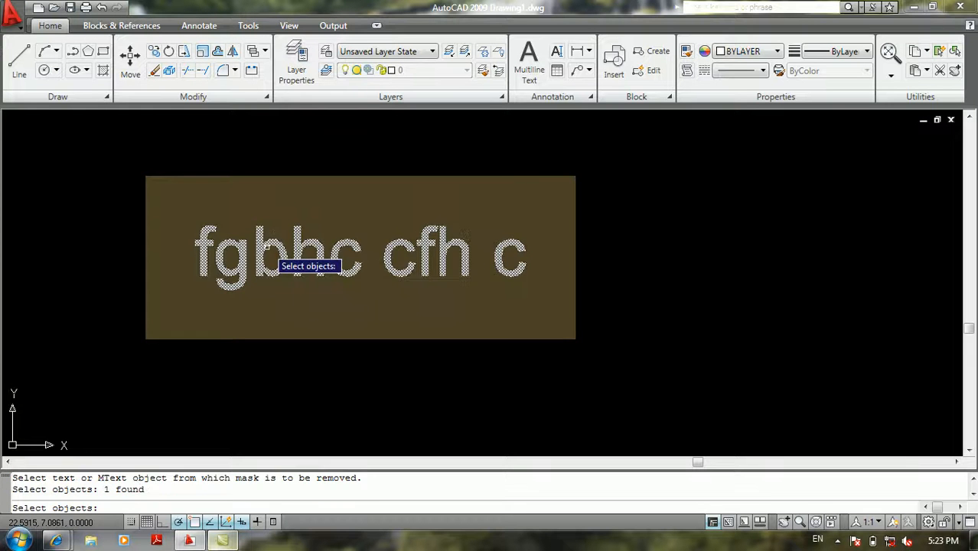
key(Return)
Mask the "fgbhc cfh c" text with the mask offset factor set to 2
click(12, 15)
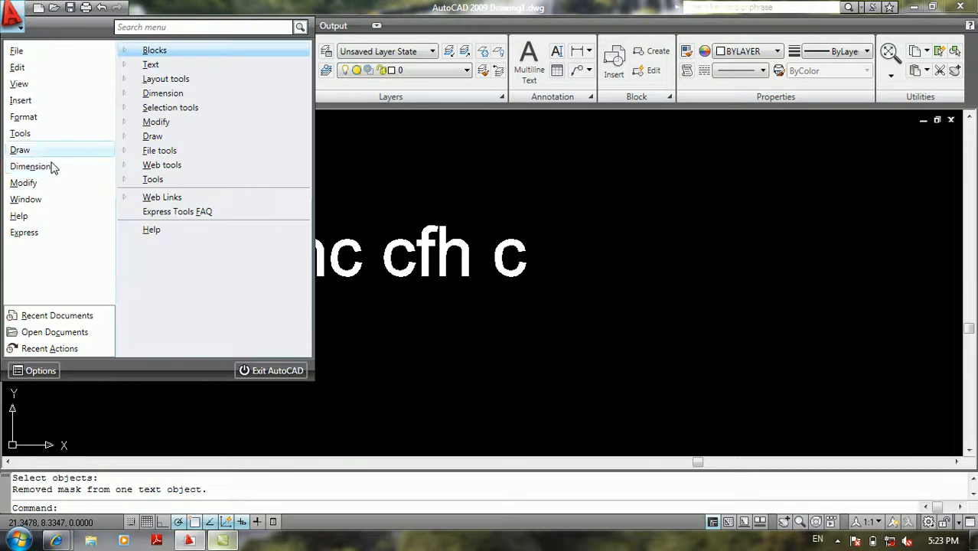
mouse_move(61, 232)
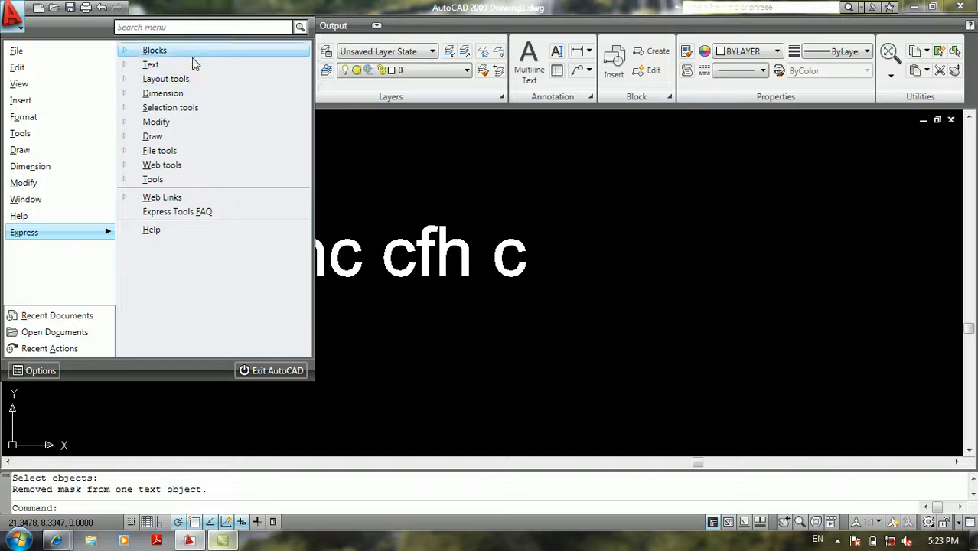
mouse_move(194, 68)
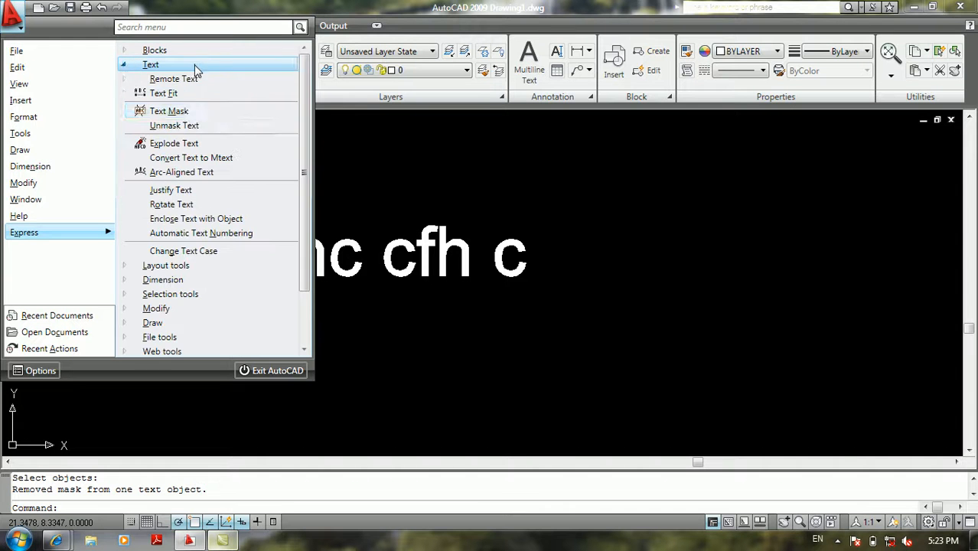
click(172, 111)
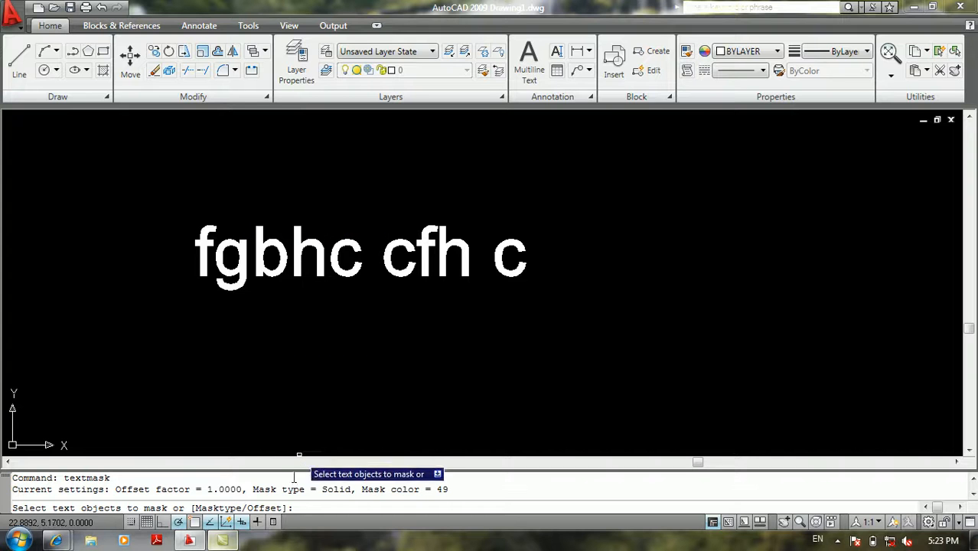
text(o)
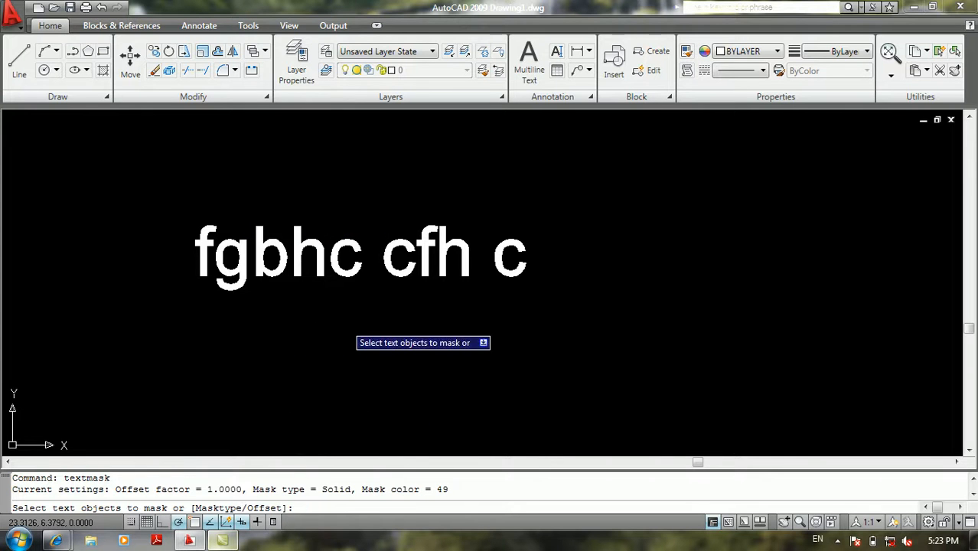
key(Return)
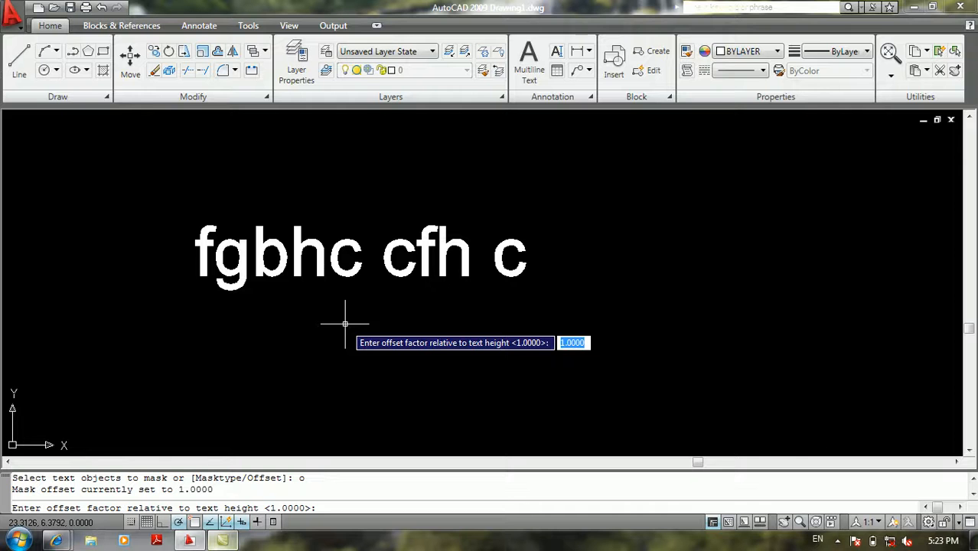
key(Return)
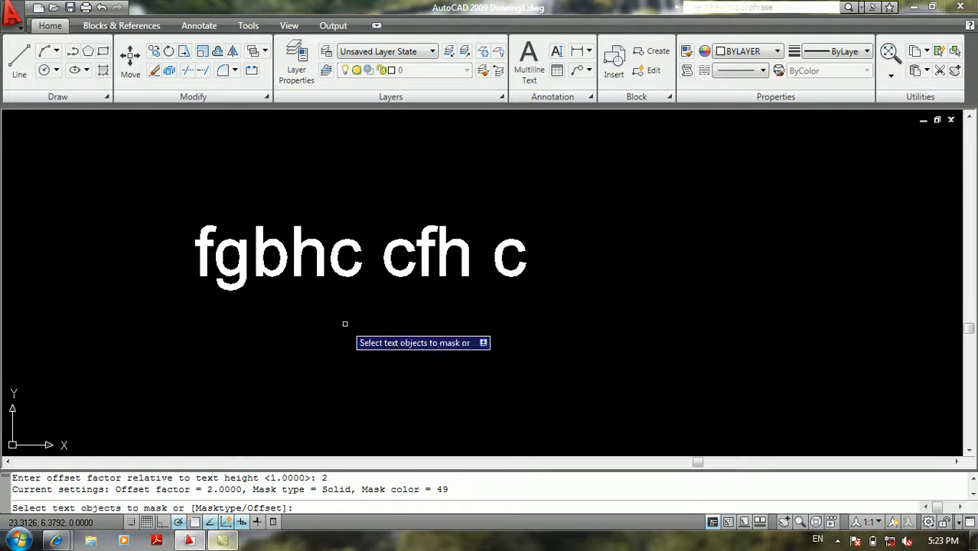
click(303, 237)
key(Return)
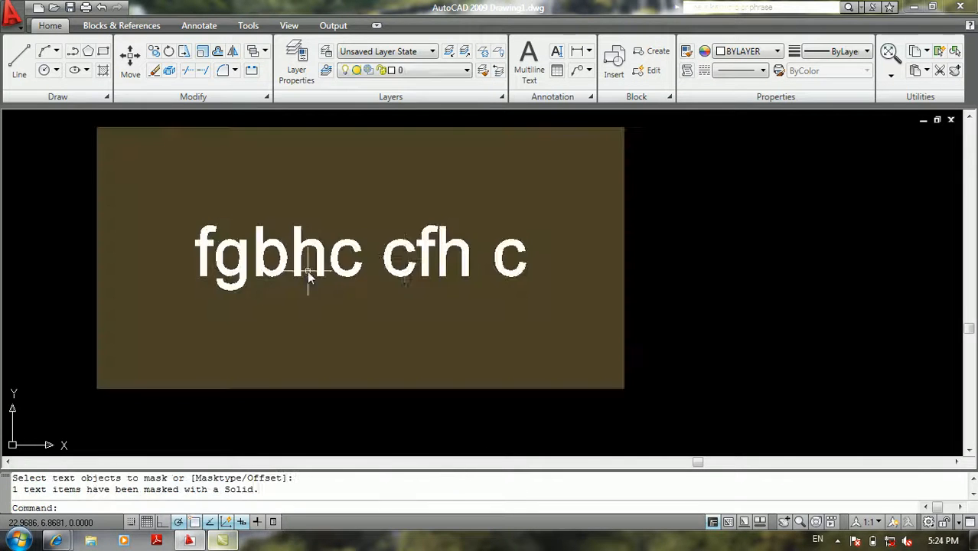
scroll(429, 264, down, 3)
scroll(452, 271, up, 1)
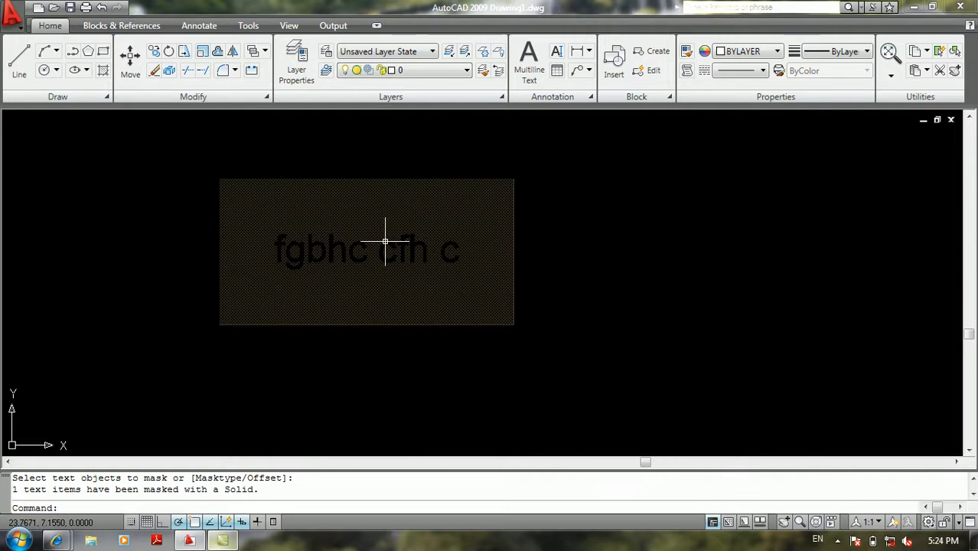
click(14, 29)
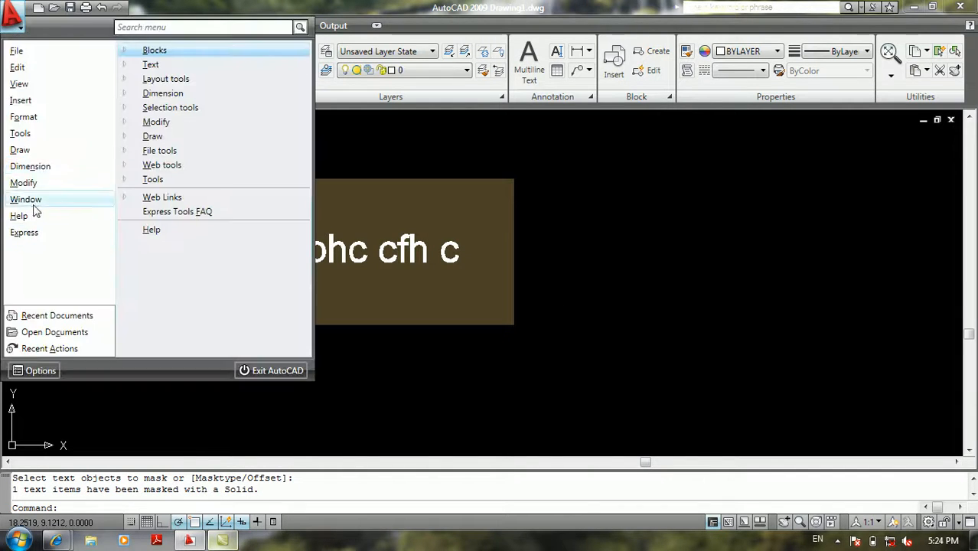
mouse_move(31, 233)
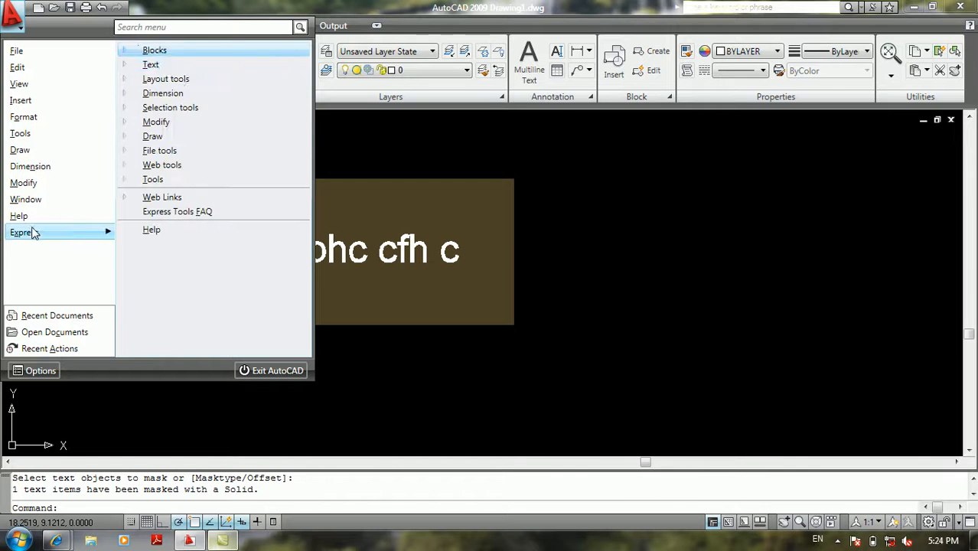
click(187, 67)
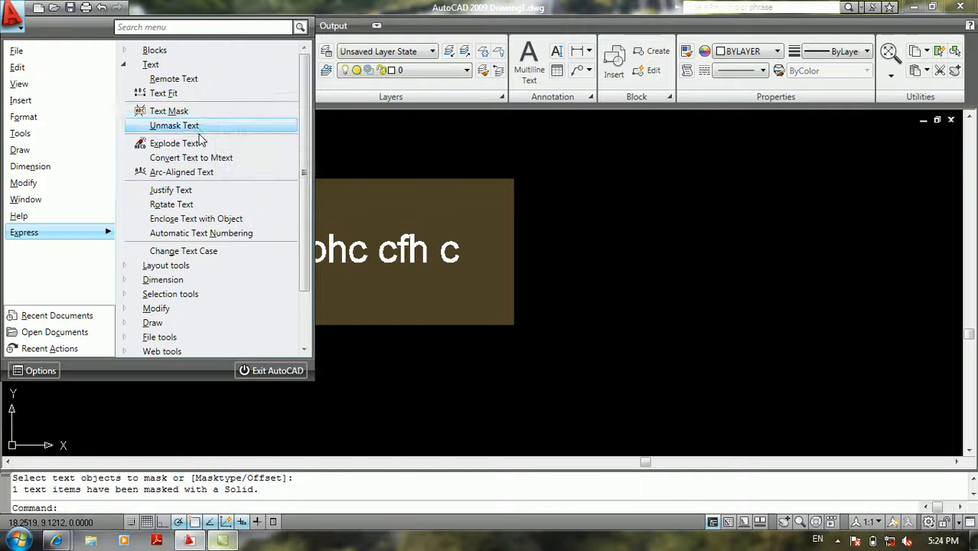
click(375, 169)
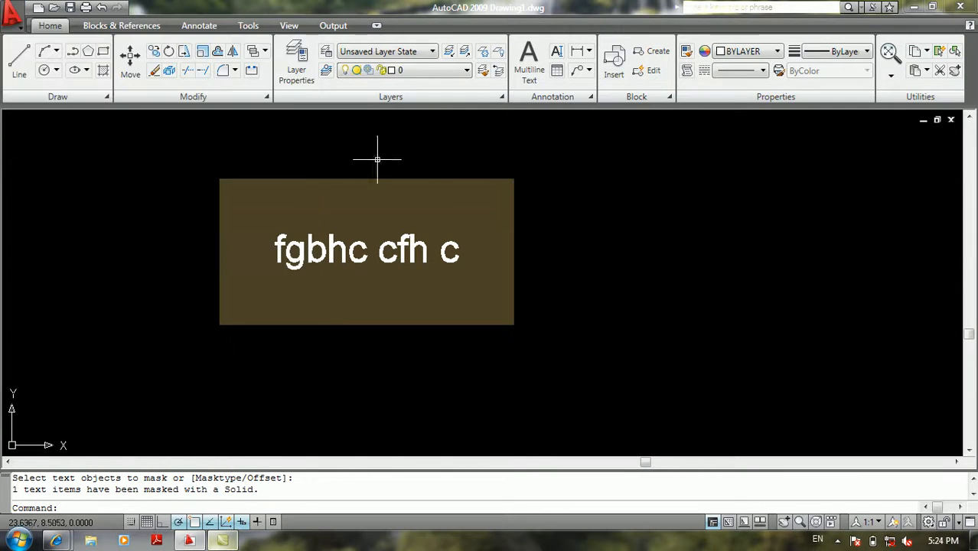
Create the multiline text "ch hcv h ghcvh cvc" beside the masked text, with its frame widened to keep it on one line
click(344, 167)
middle_drag(327, 161, 2, 208)
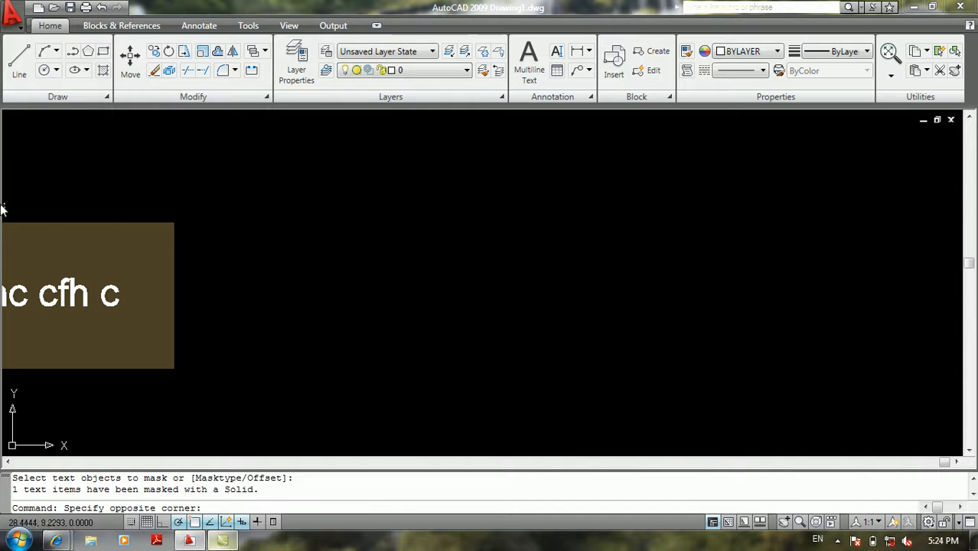
click(251, 208)
text(t)
key(Return)
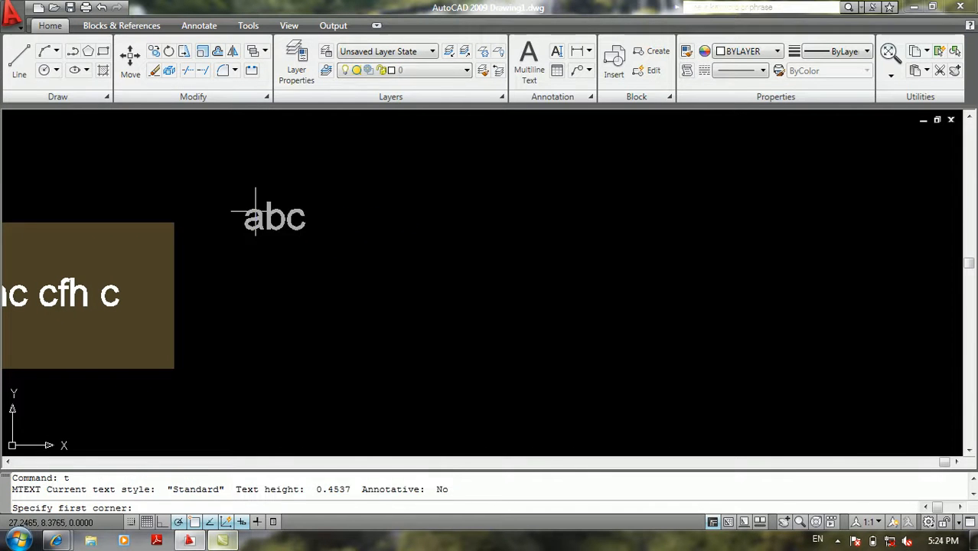
click(290, 232)
click(429, 287)
text(ch)
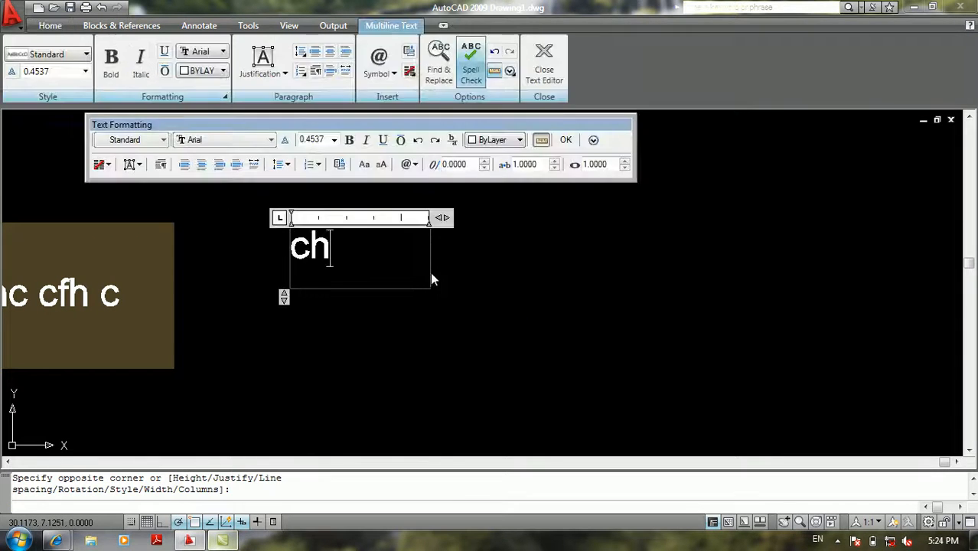
text( hcv h ghcvh cvc)
drag(443, 218, 635, 247)
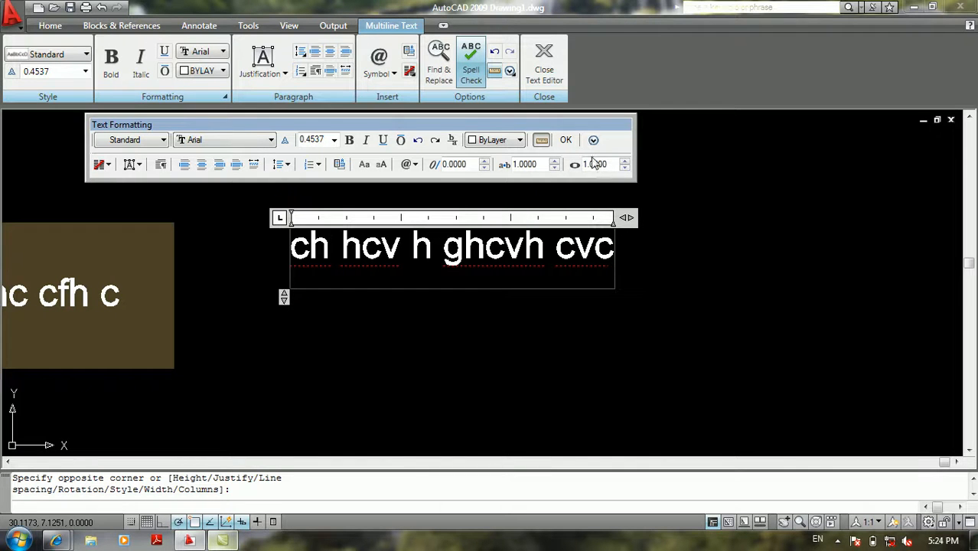
click(566, 140)
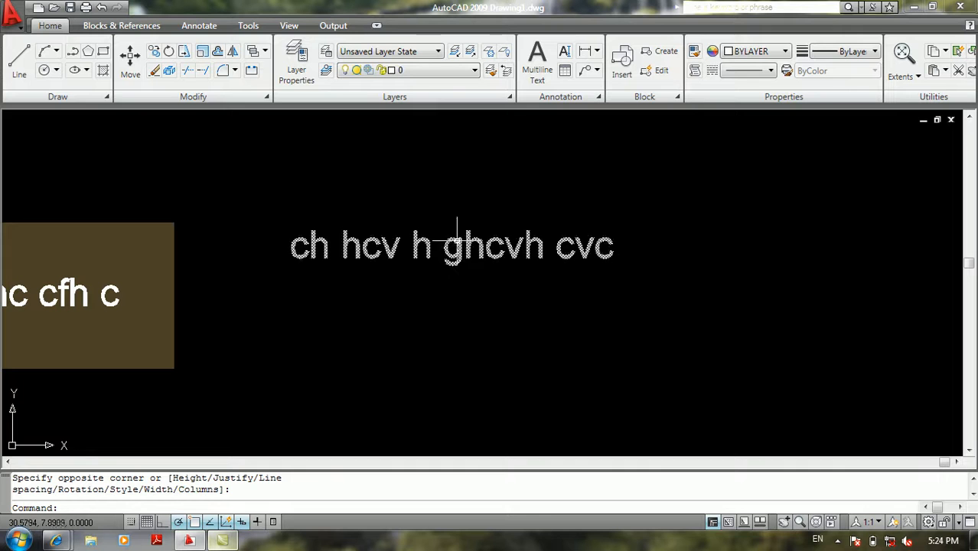
Explode the "ch hcv h ghcvh cvc" multiline text with the standard Explode command
text(x)
key(Return)
click(457, 209)
click(335, 313)
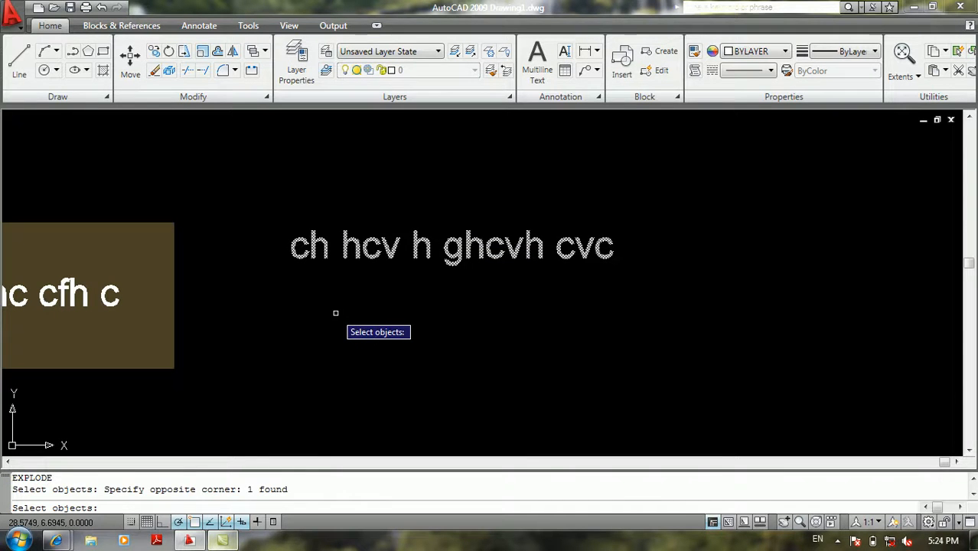
key(Return)
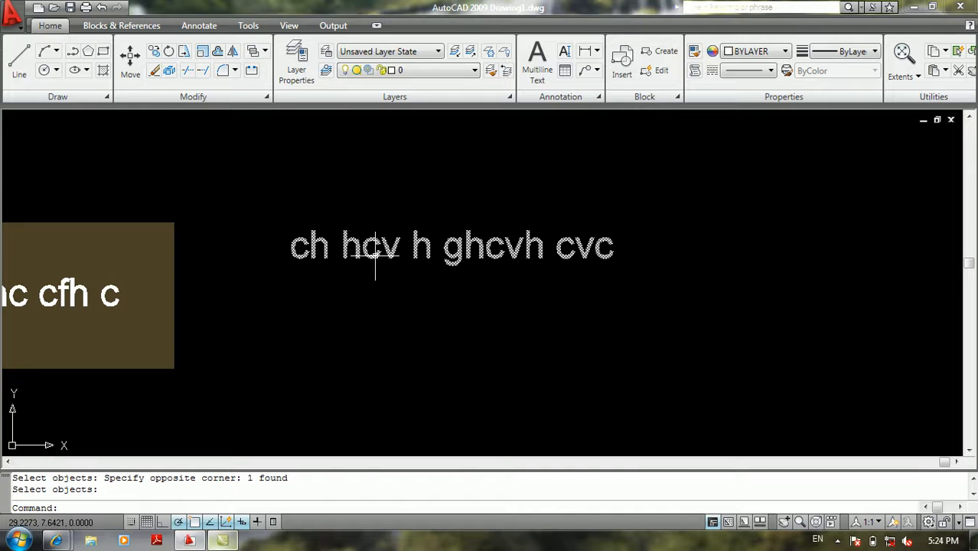
Try to explode the already exploded "ch hcv h ghcvh cvc" line once more
text(x)
key(Return)
click(401, 213)
click(362, 295)
key(Return)
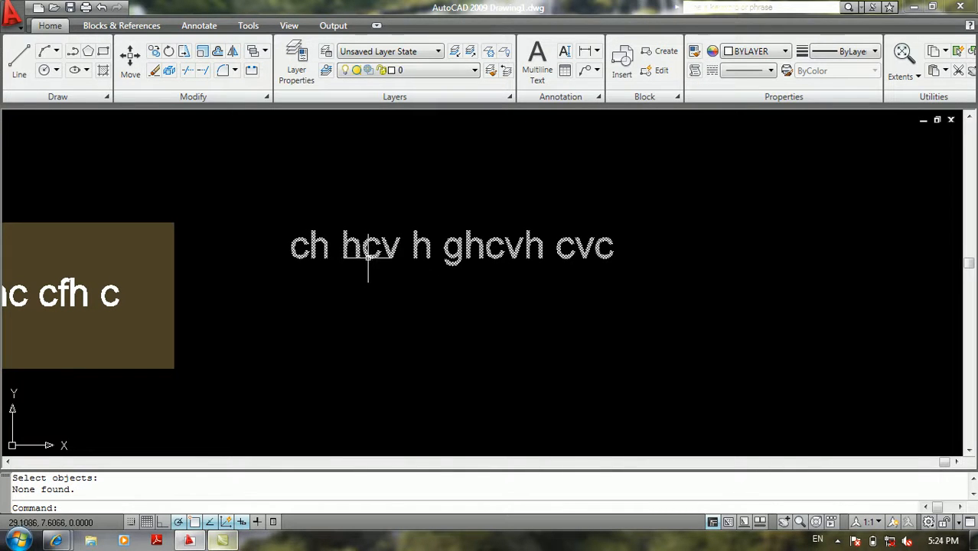
Create a three-line multiline text below, reading "cgbcbc ccc", "cbgcvb" and "cvbhv xfvx", with its frame widened
middle_drag(398, 264, 458, 211)
text(t)
key(Return)
click(384, 246)
click(477, 289)
text(cgbcbc)
key(Return)
text(ccc)
key(Return)
text(cbgcv)
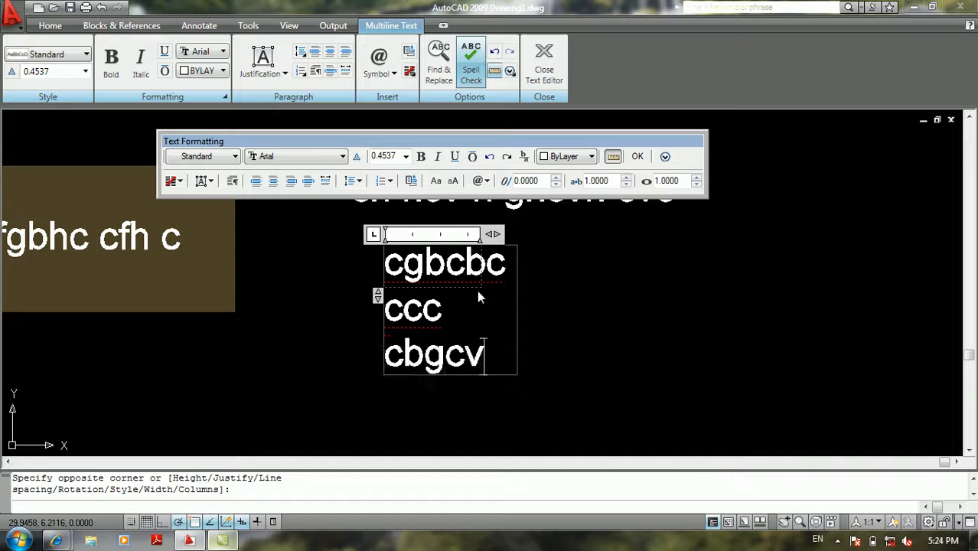
text(b)
key(Return)
text(cvbhv)
key(Return)
text(xfvx)
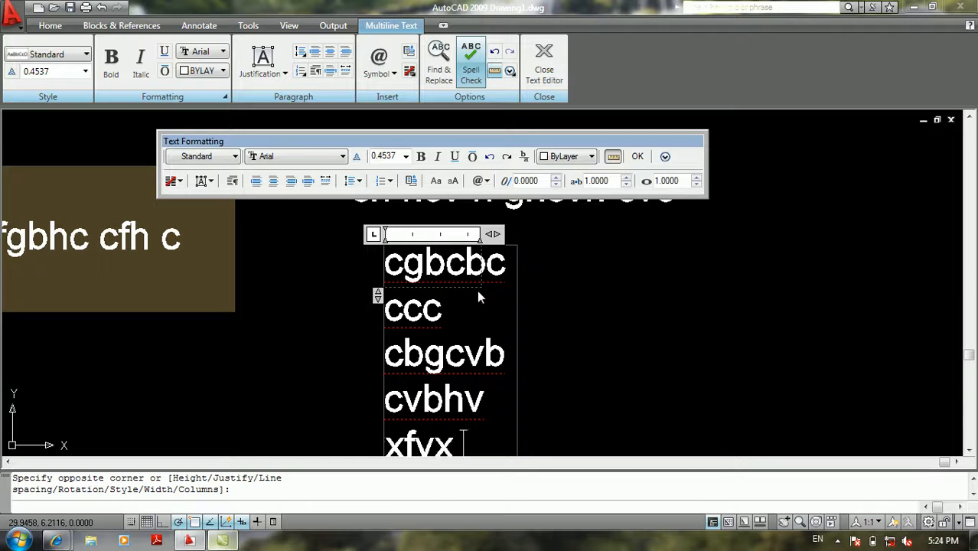
drag(494, 234, 630, 258)
click(636, 160)
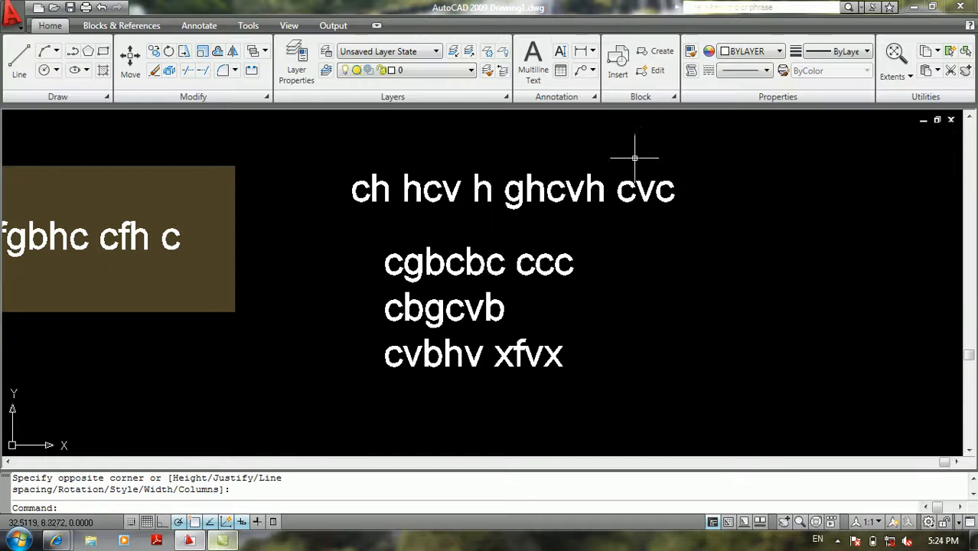
Explode the three-line multiline text into separate lines of text
middle_drag(626, 244, 665, 240)
text(x)
key(Return)
click(663, 228)
click(554, 282)
key(Return)
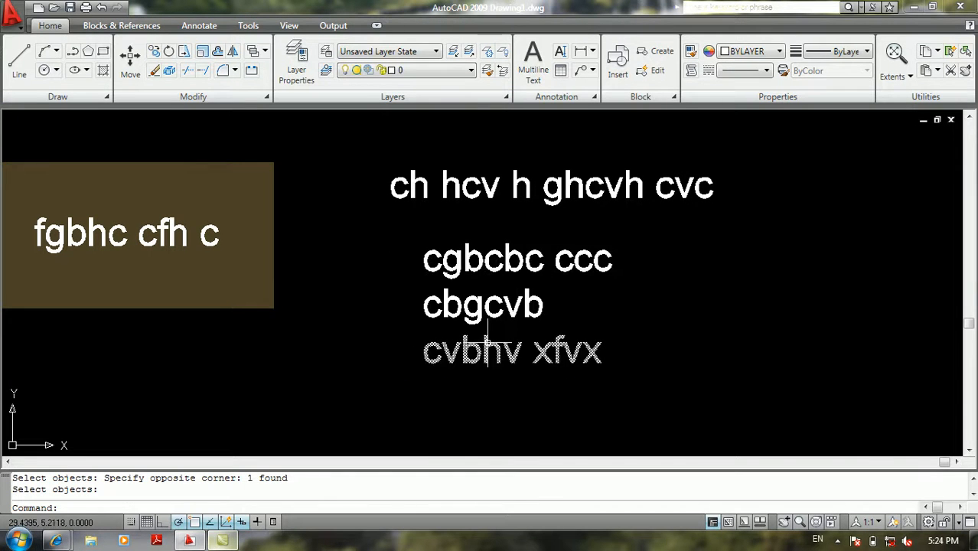
Try to explode the single "cgbcbc ccc" line further with the standard Explode command
text(x)
key(Return)
click(640, 248)
click(535, 310)
key(Return)
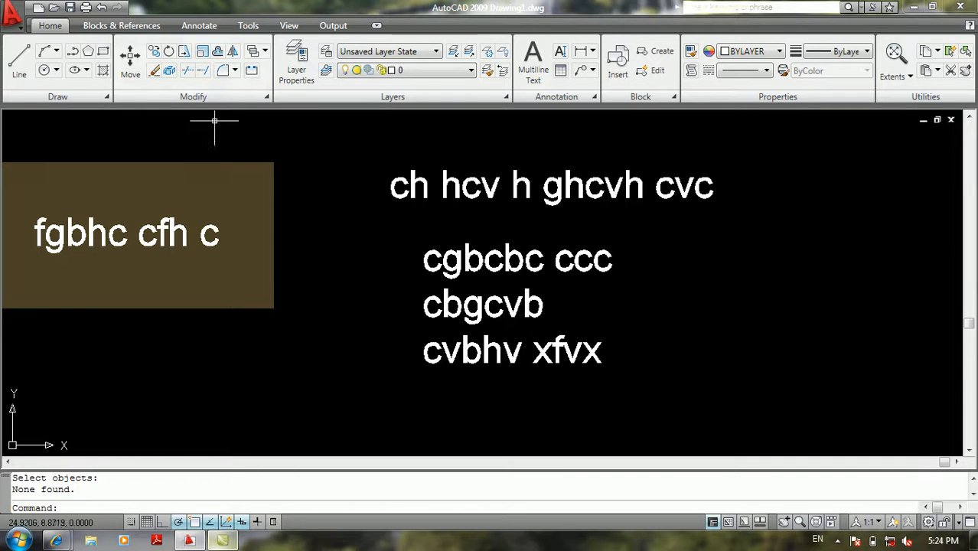
Explode the "cgbcbc ccc" line into line objects with the Express tool Explode Text
click(13, 12)
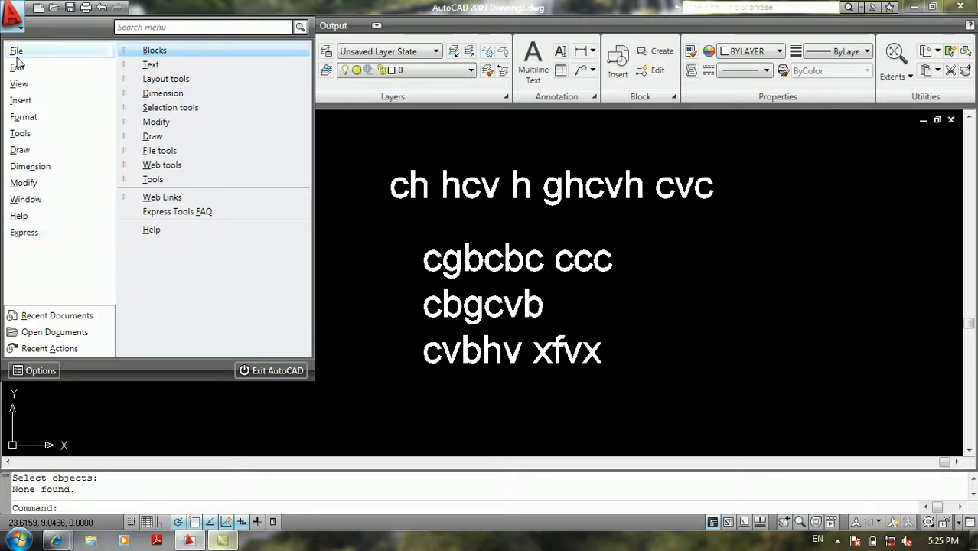
click(195, 66)
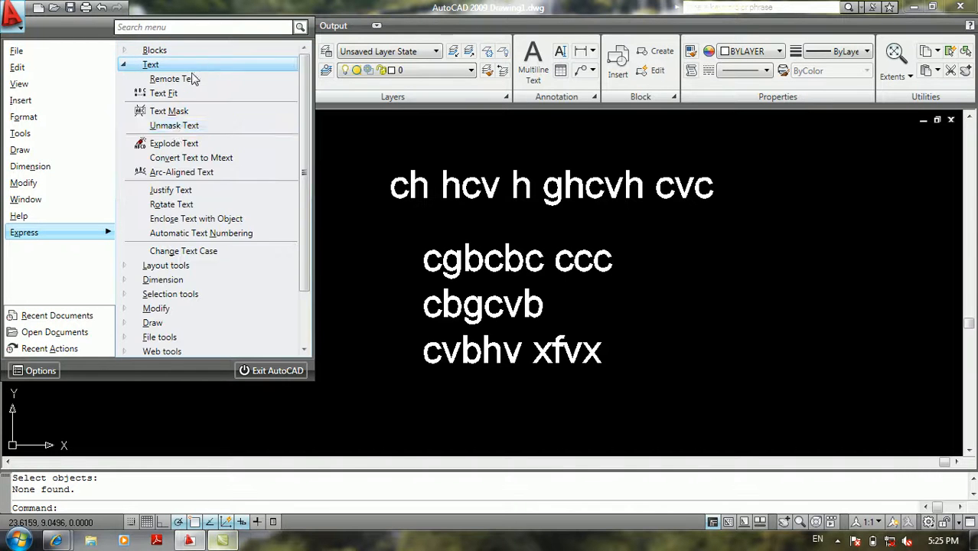
click(178, 143)
click(453, 268)
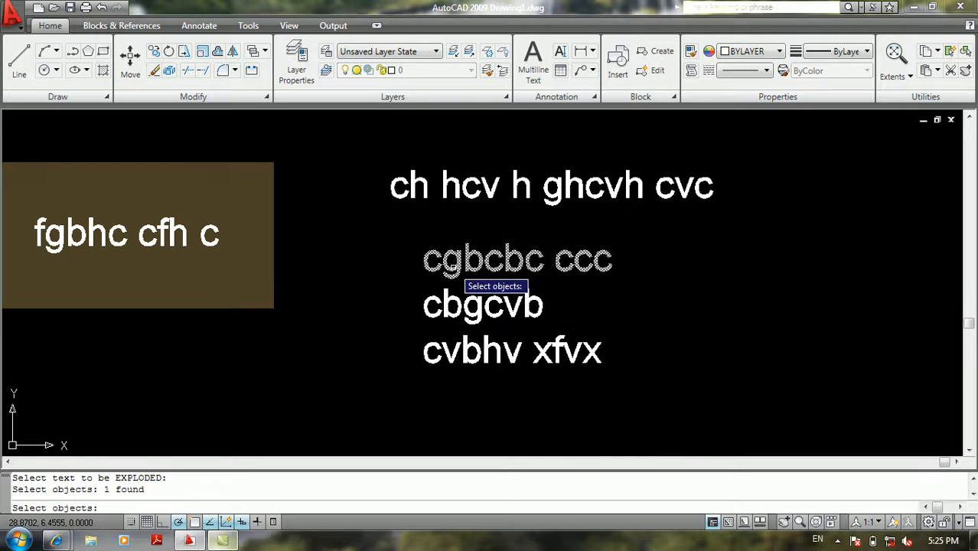
key(Return)
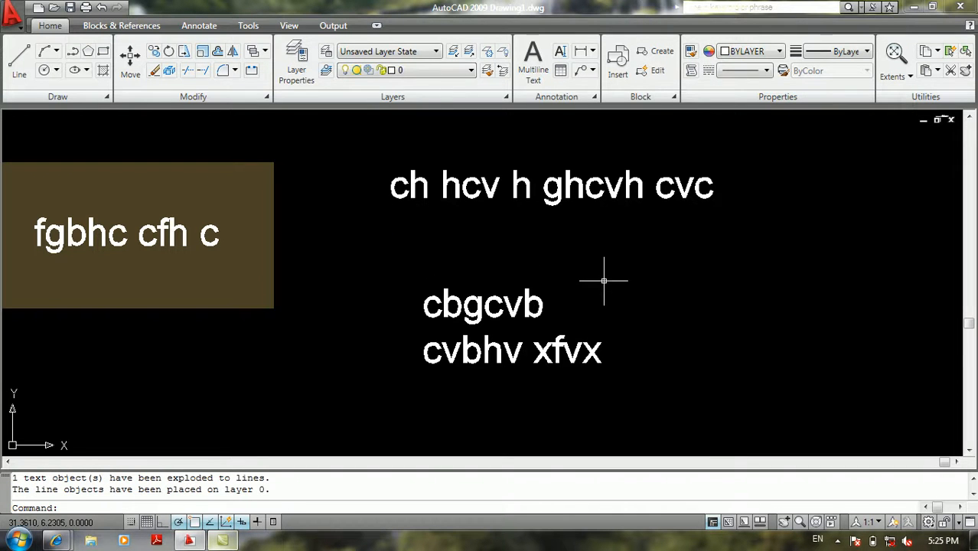
Erase the curved bowl outline of the second "b" in the exploded "cgbcbc ccc" lettering
scroll(582, 280, down, 3)
scroll(679, 233, up, 4)
scroll(702, 189, down, 5)
scroll(737, 146, up, 10)
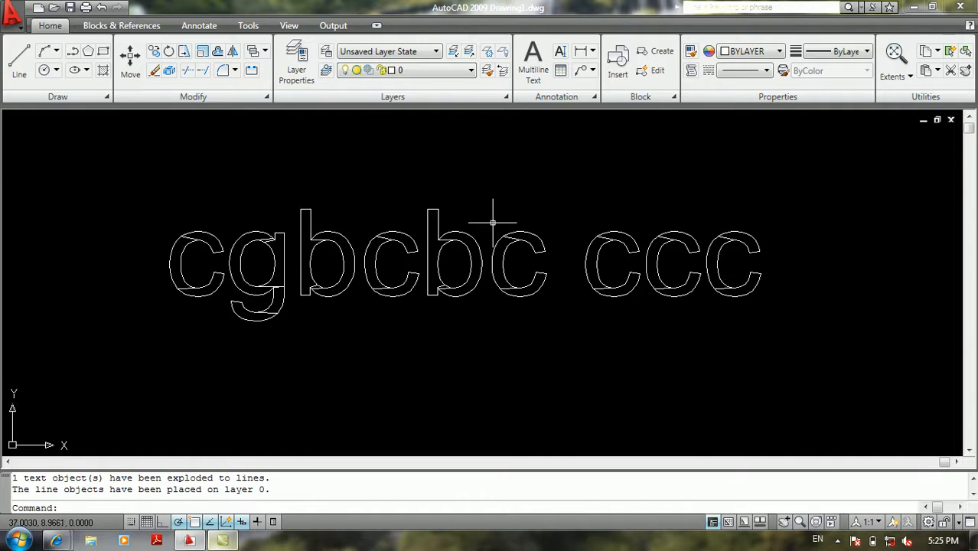
click(472, 235)
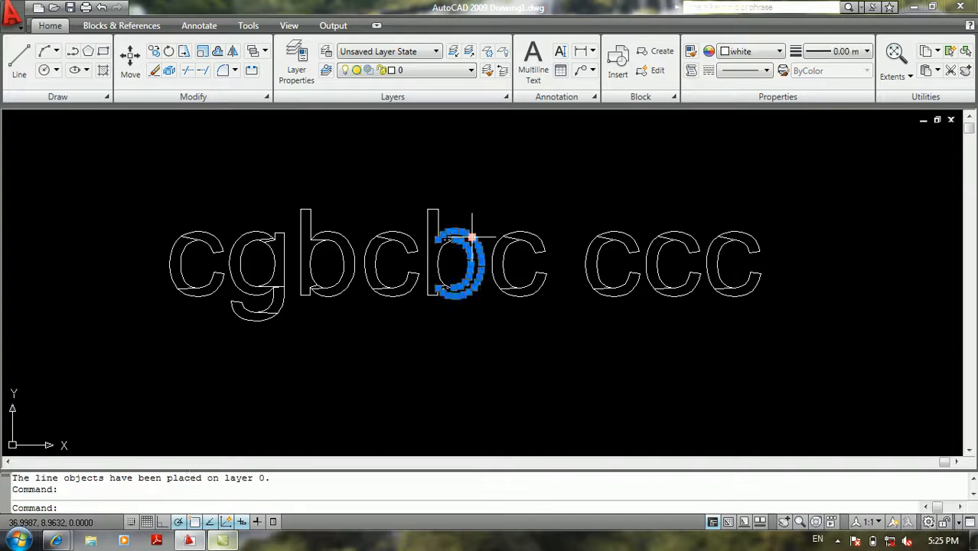
key(Delete)
Erase the upper and side outline pieces of the last "c" in "cgbcbc", keeping its lower piece
click(520, 230)
click(524, 240)
key(Delete)
click(533, 217)
click(499, 245)
key(Delete)
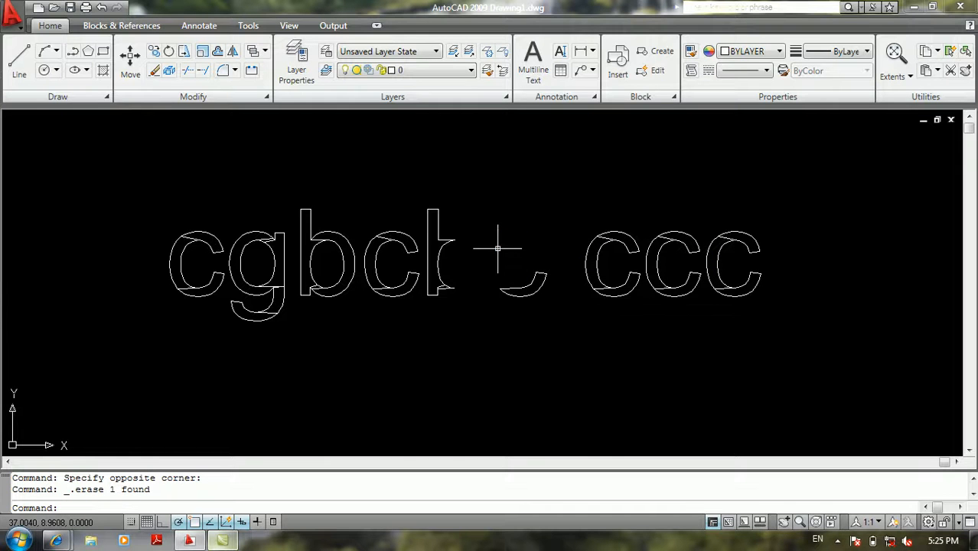
Erase the curved bowl outline of the first "b" in the exploded lettering
click(337, 240)
click(338, 257)
key(Delete)
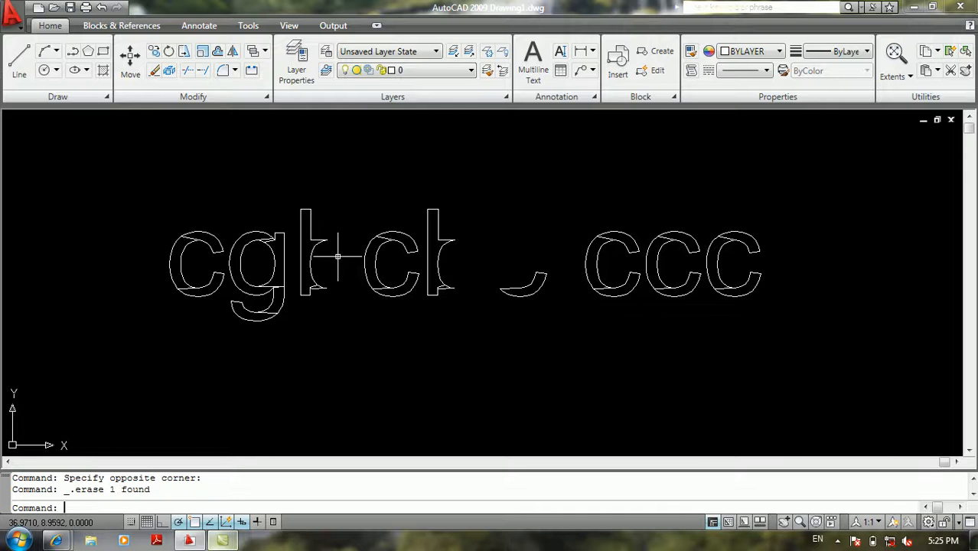
Examine the exploded outline lettering and where it lies relative to the remaining text in the drawing
scroll(330, 262, down, 1)
mouse_move(355, 276)
middle_down()
mouse_move(454, 262)
mouse_move(637, 258)
middle_up()
scroll(568, 275, down, 4)
mouse_move(556, 288)
middle_down()
mouse_move(856, 220)
mouse_move(802, 210)
middle_up()
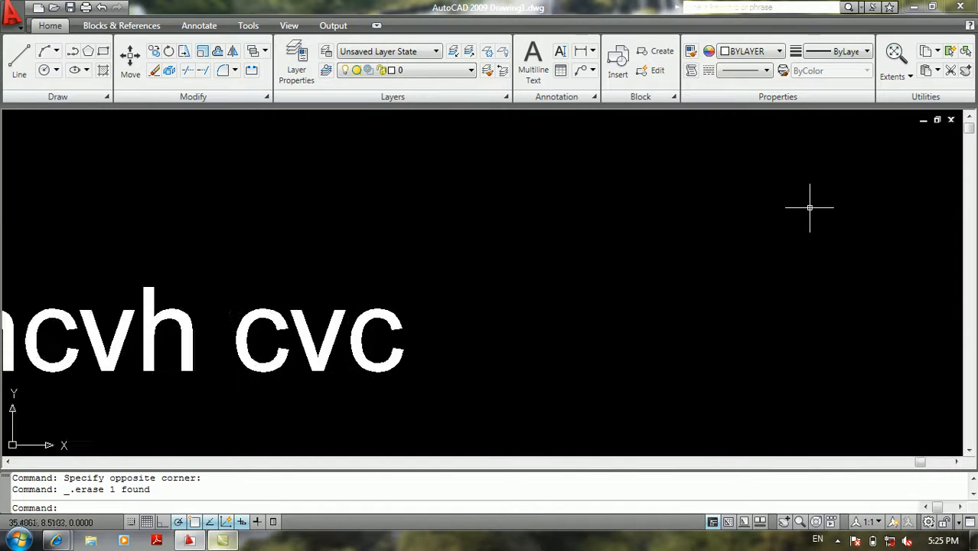
scroll(585, 271, down, 3)
mouse_move(585, 271)
middle_down()
mouse_move(688, 240)
mouse_move(379, 253)
middle_up()
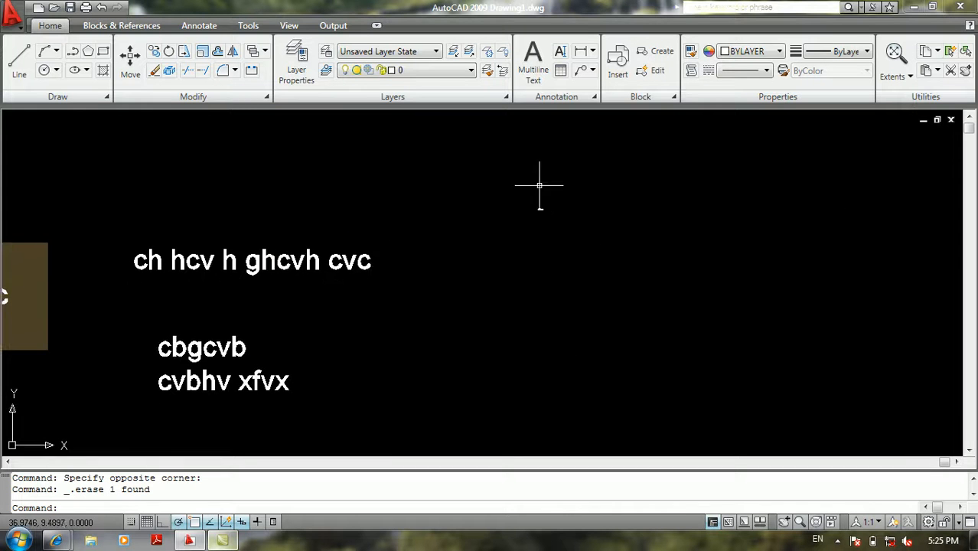
scroll(557, 204, up, 9)
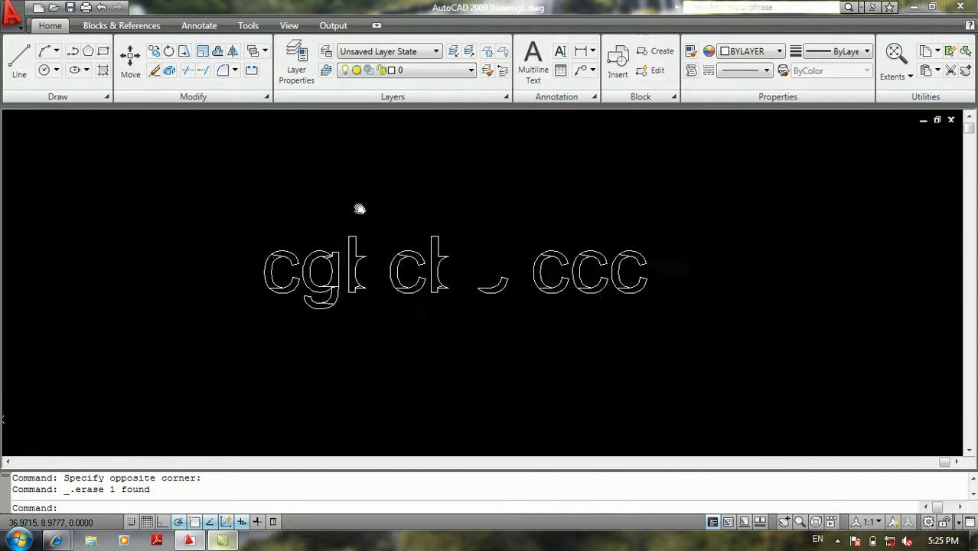
scroll(383, 226, up, 3)
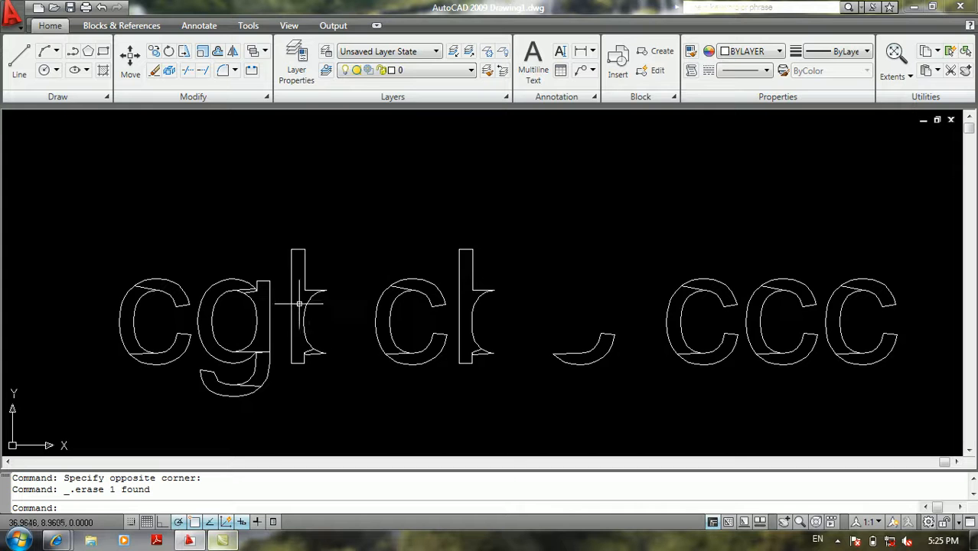
scroll(285, 300, down, 4)
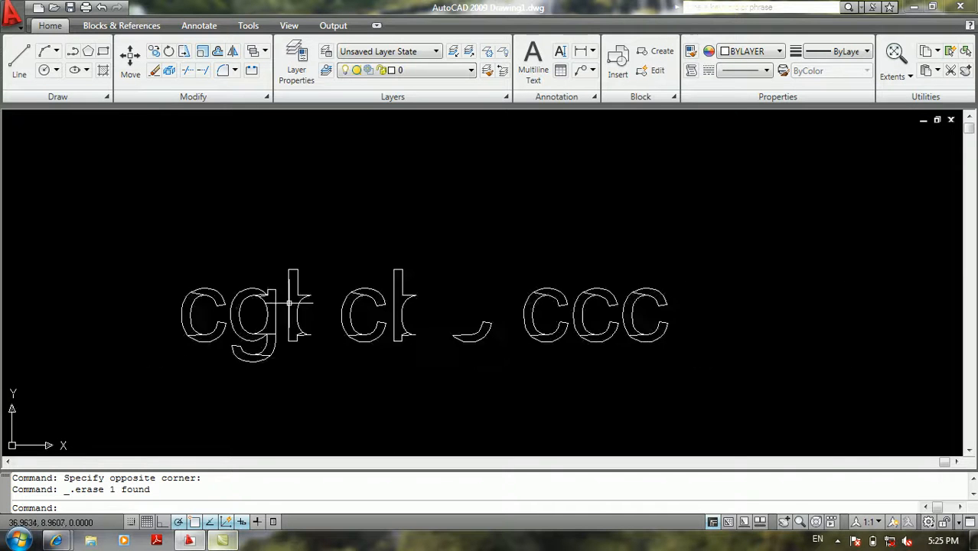
scroll(325, 275, up, 2)
scroll(371, 306, up, 3)
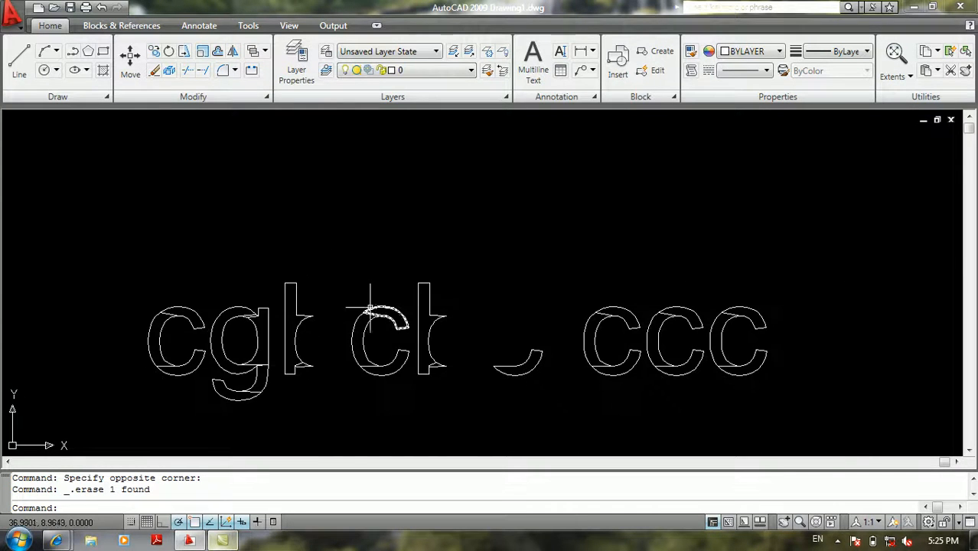
Stretch the upper corner of the exploded "g" stem outward, up toward the neighbouring "b"
click(245, 281)
click(244, 296)
click(267, 281)
click(234, 291)
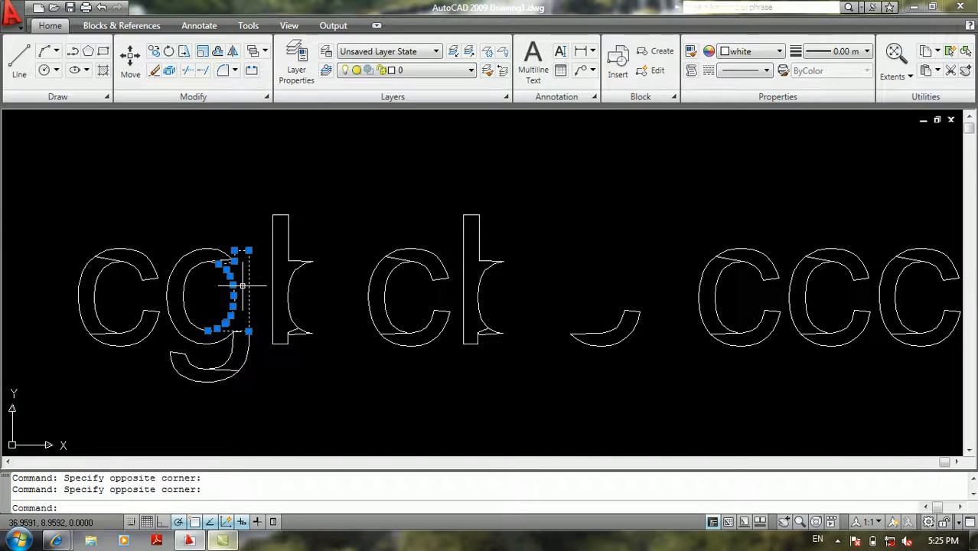
scroll(245, 282, up, 3)
click(252, 217)
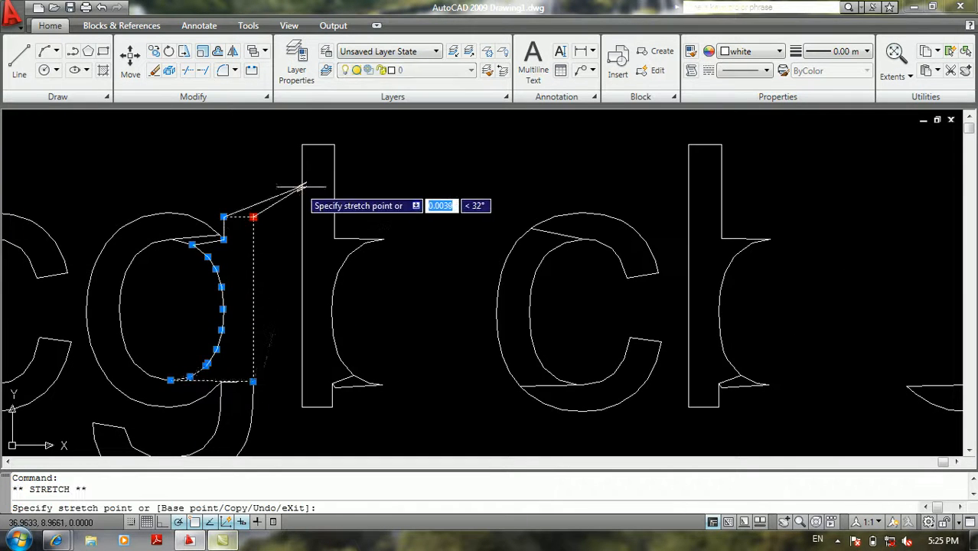
click(286, 183)
key(Escape)
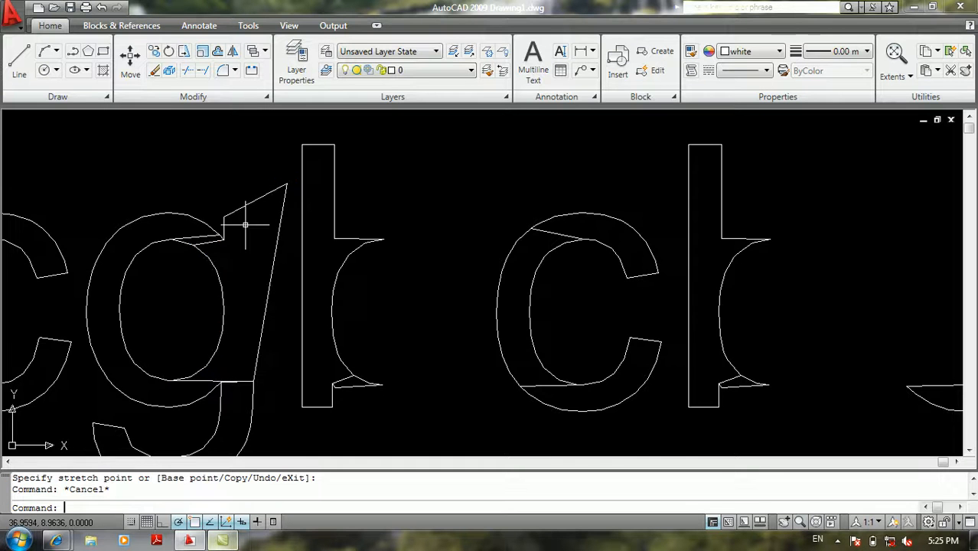
Run Convert Text to Mtext on the masked text "fgbhc cfh c", and check it in the text editor
scroll(239, 279, down, 5)
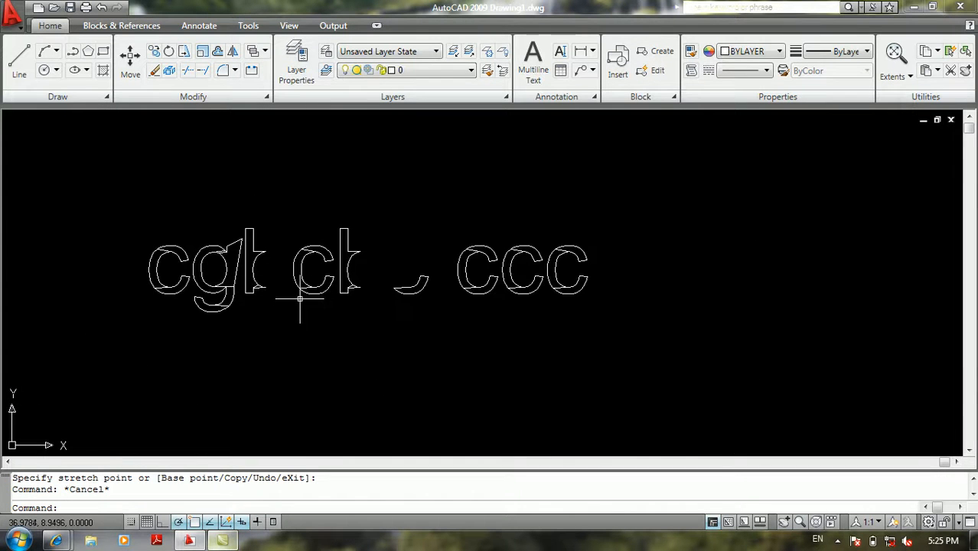
scroll(300, 300, down, 12)
middle_drag(437, 247, 880, 218)
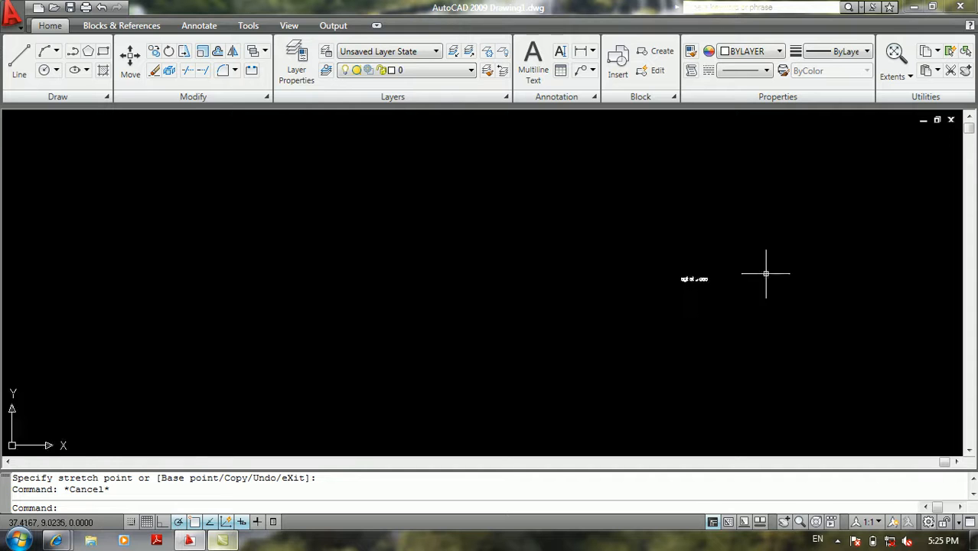
scroll(582, 326, down, 5)
middle_drag(508, 284, 808, 157)
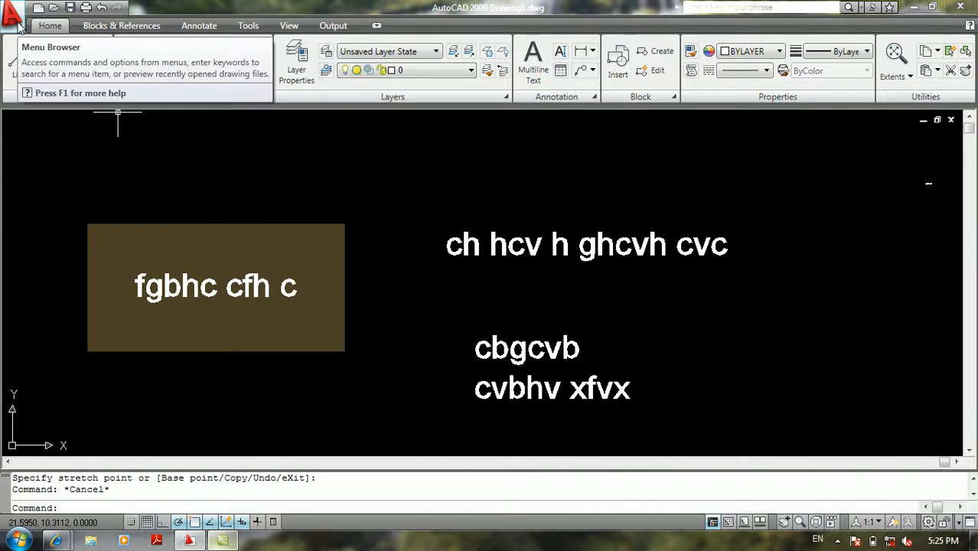
middle_drag(98, 183, 334, 200)
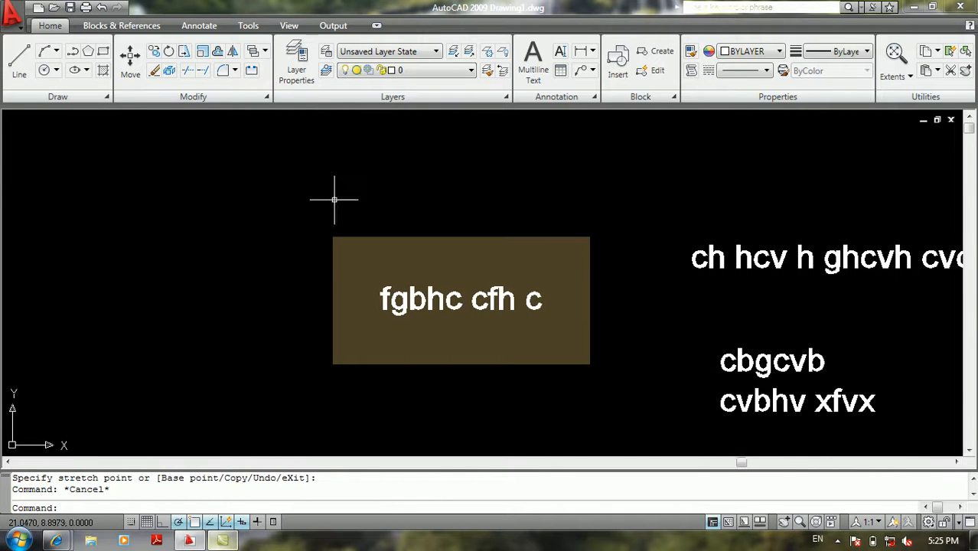
click(20, 29)
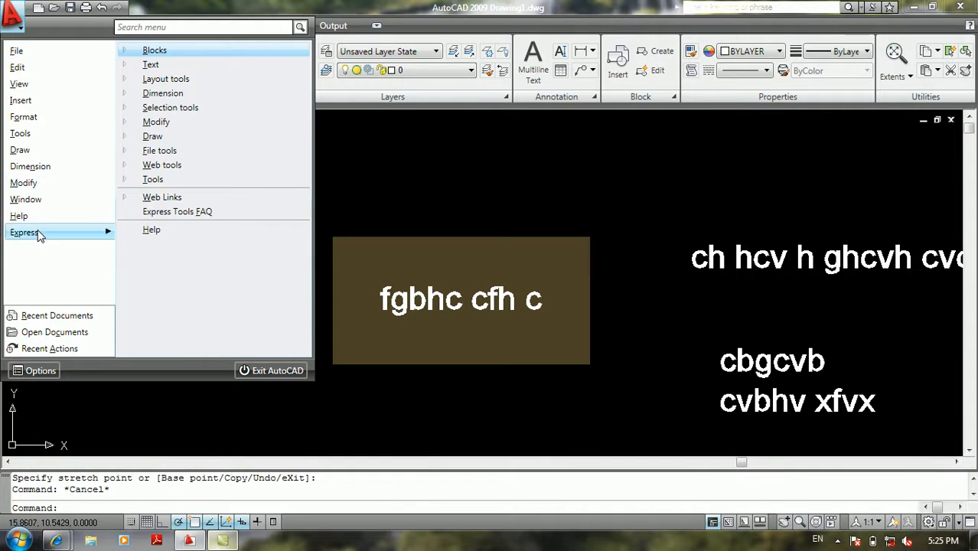
mouse_move(219, 66)
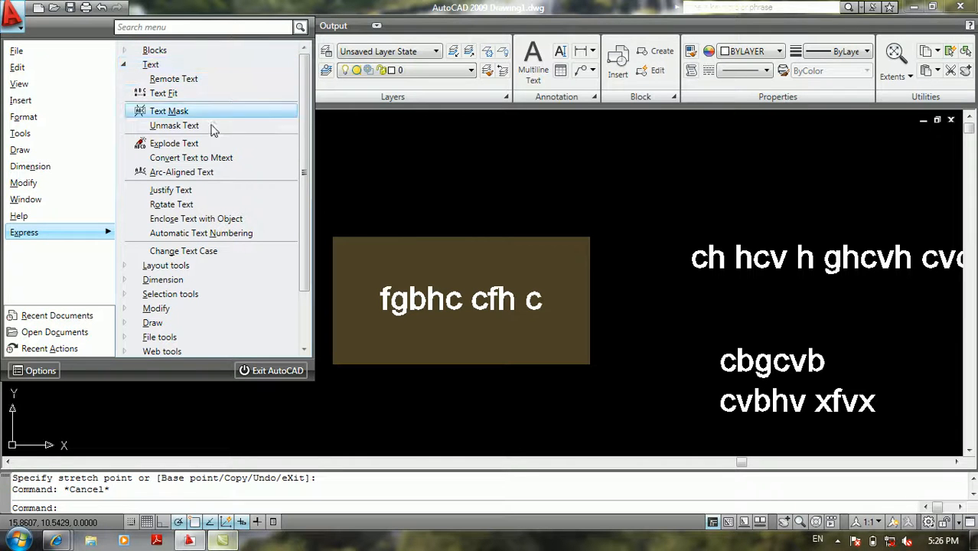
click(205, 159)
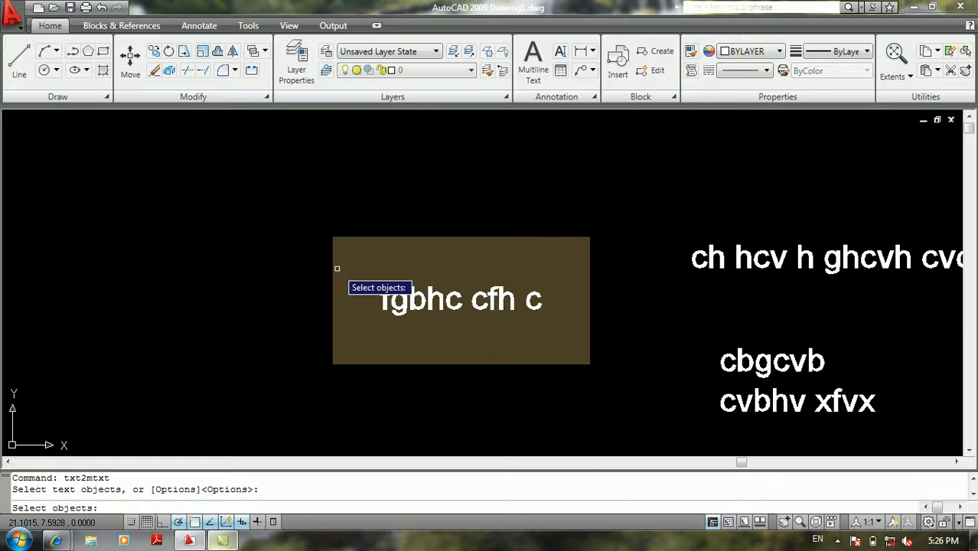
click(397, 308)
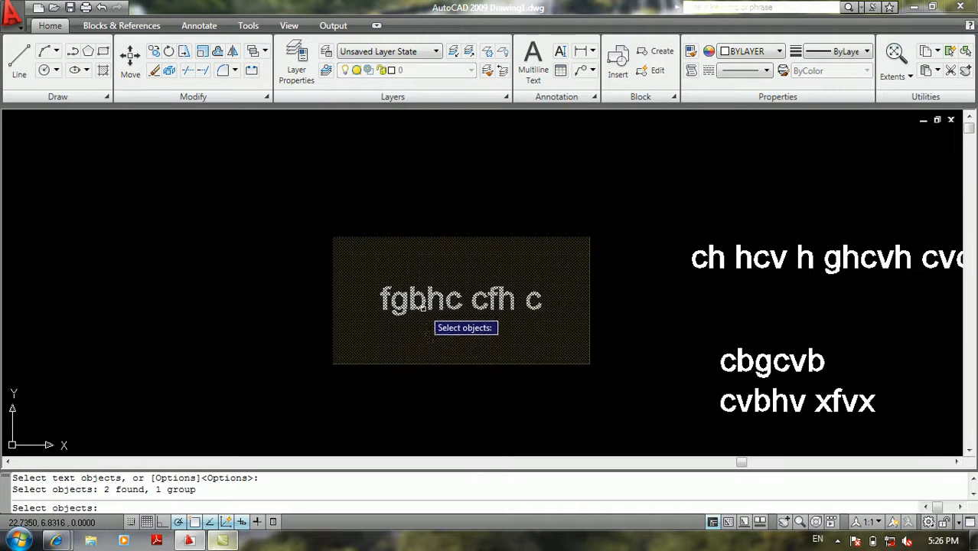
key(Return)
double_click(395, 292)
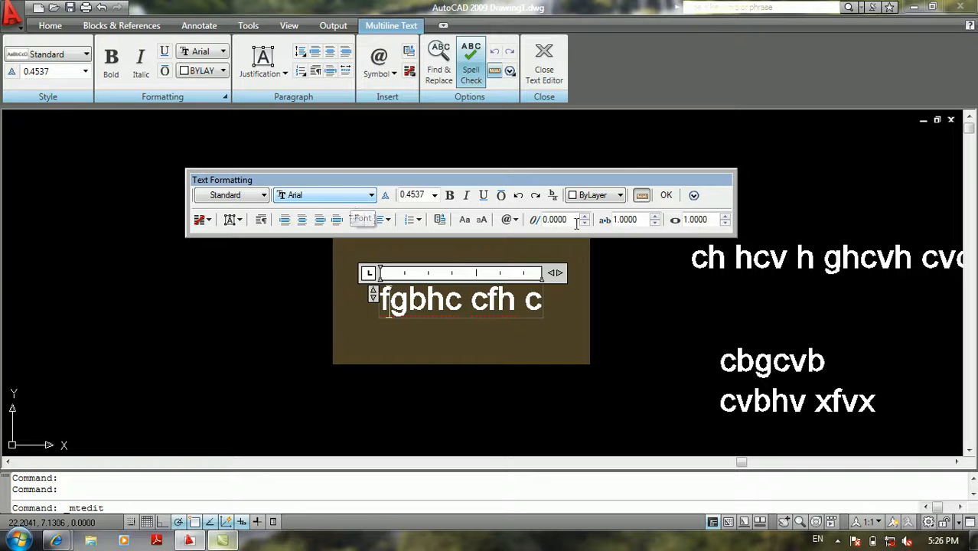
click(666, 195)
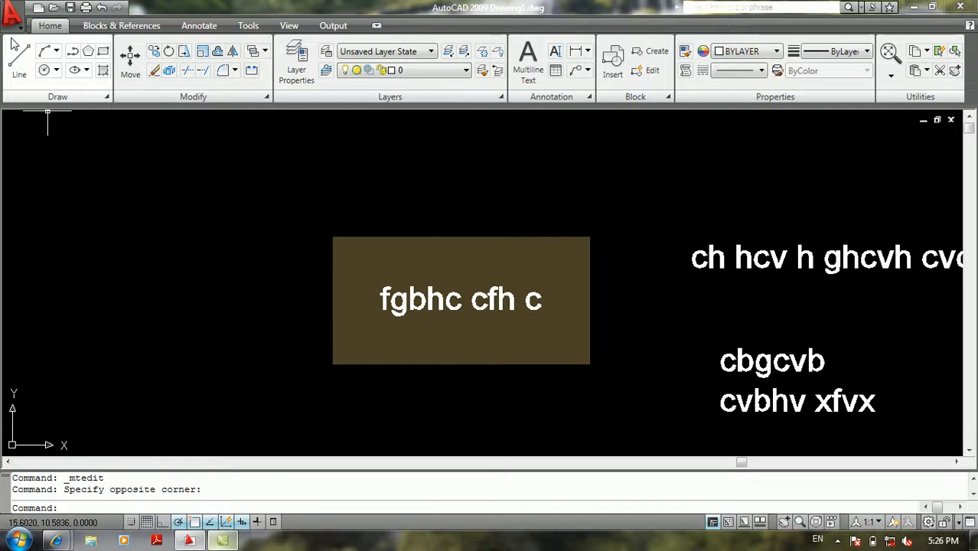
Add the single-line text "cgc cb cb", about 1.48 high, starting to the left of the masked text and overlapping it
middle_drag(155, 192, 284, 216)
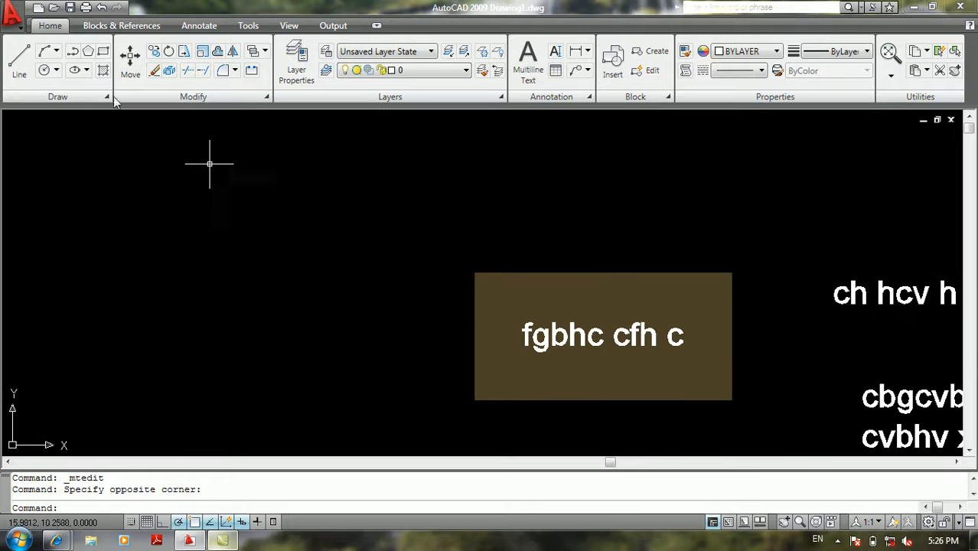
click(12, 15)
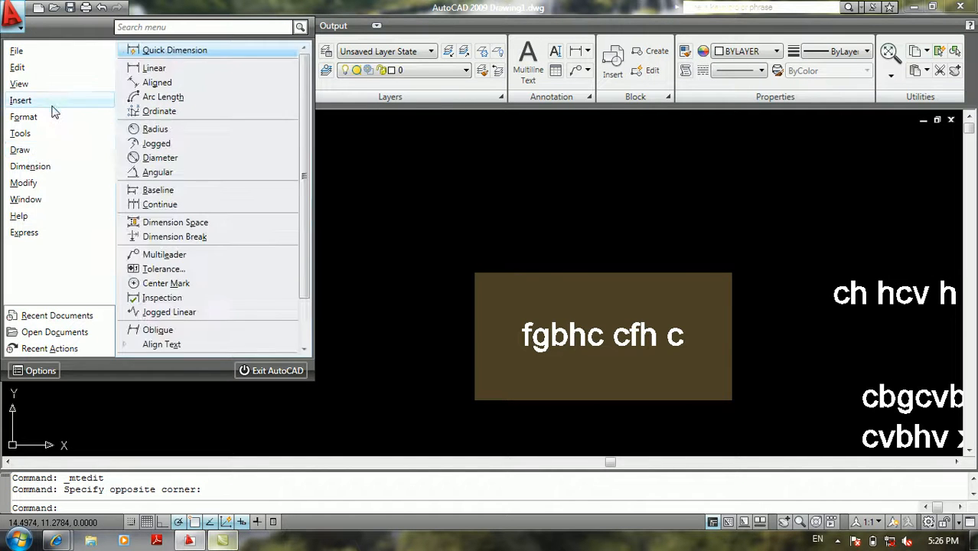
mouse_move(53, 152)
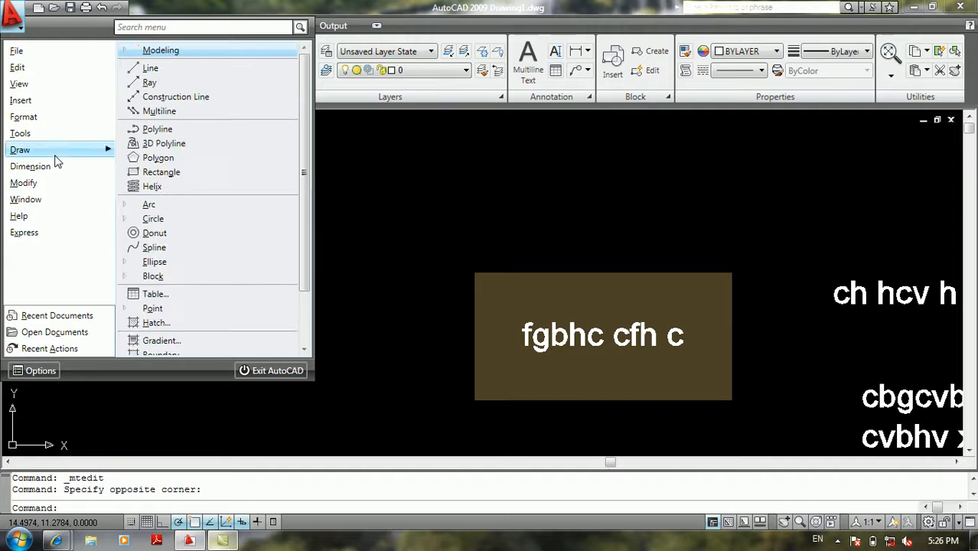
scroll(164, 240, down, 2)
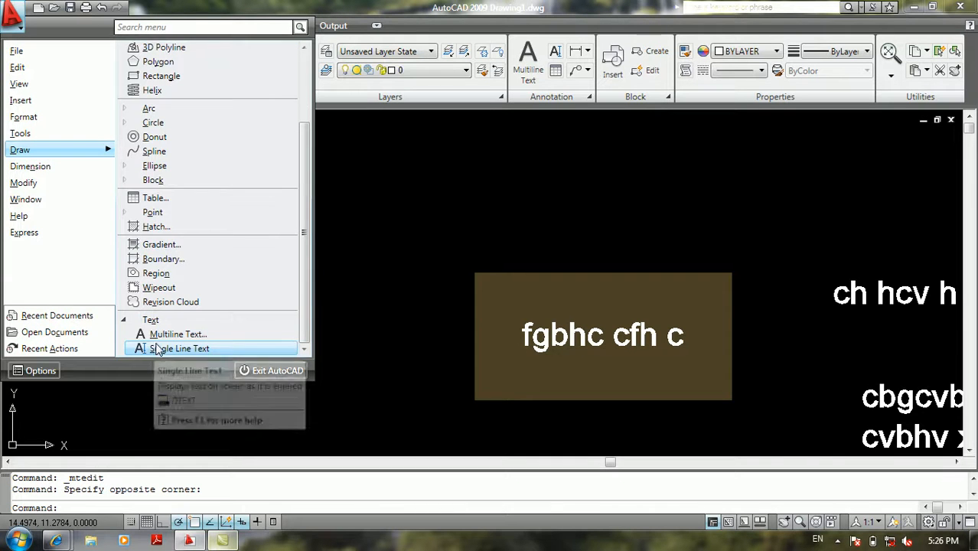
click(158, 350)
click(139, 340)
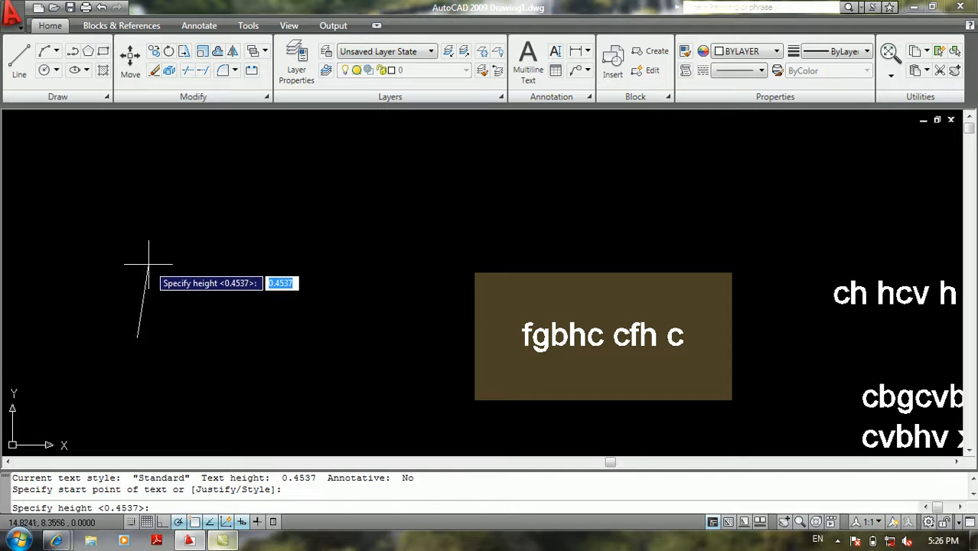
key(Return)
click(240, 341)
text(cgc cb cb)
click(255, 214)
key(Return)
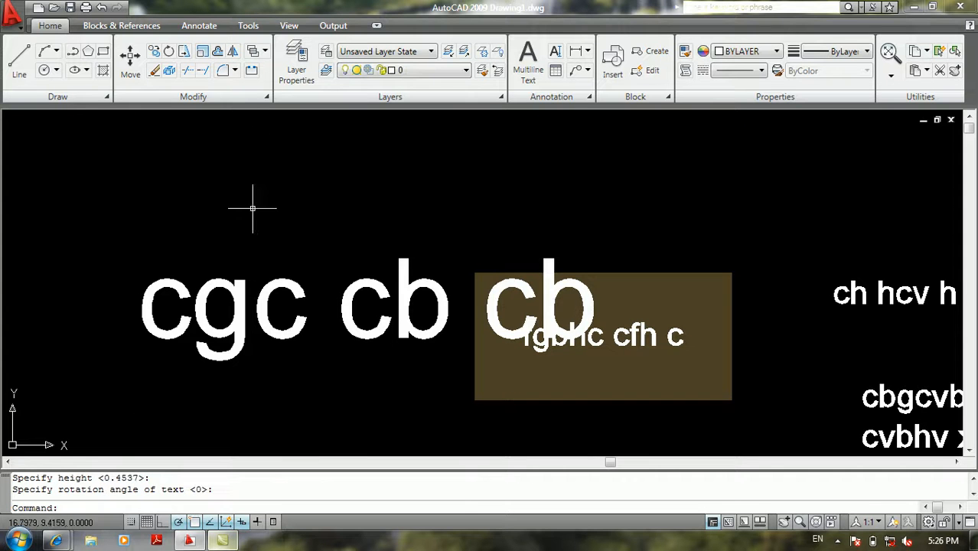
Open the single-line text "cgc cb cb" for in-place editing to inspect it, and leave it without edits
double_click(203, 286)
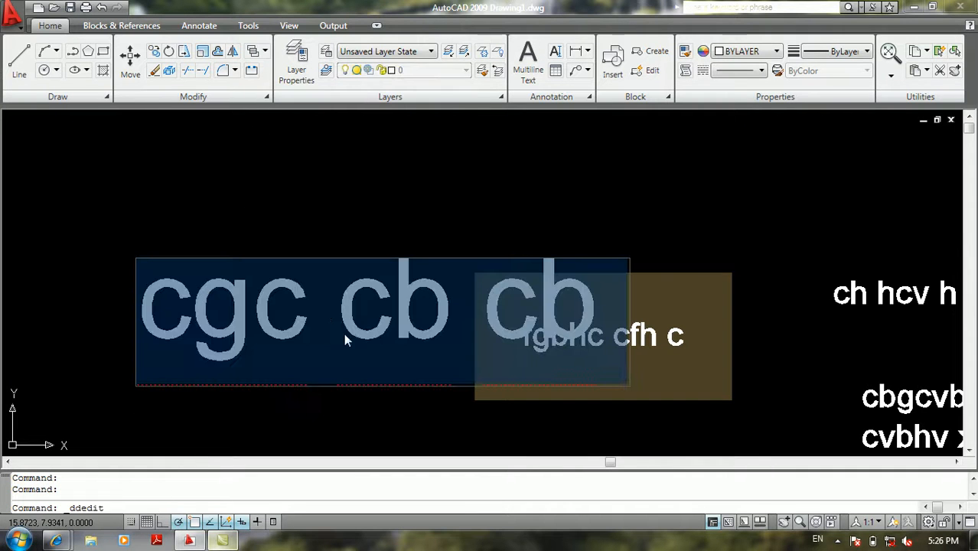
click(327, 316)
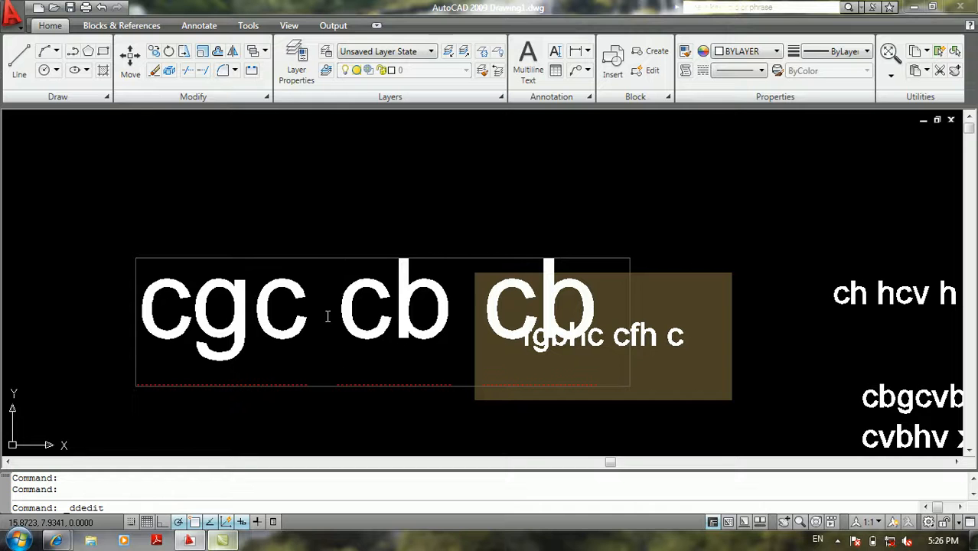
key(Return)
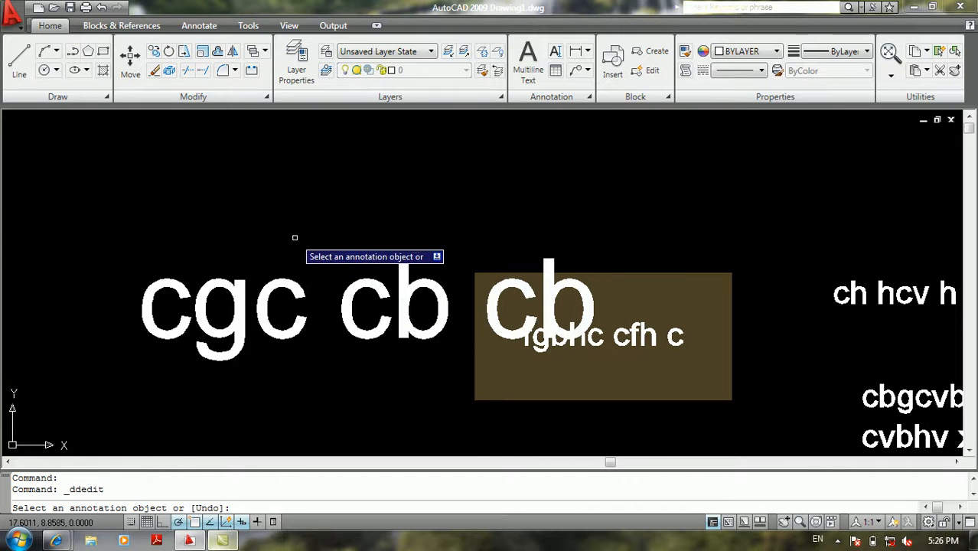
key(Escape)
Convert the single-line text "cgc cb cb" to multiline text with Convert Text to Mtext
click(13, 15)
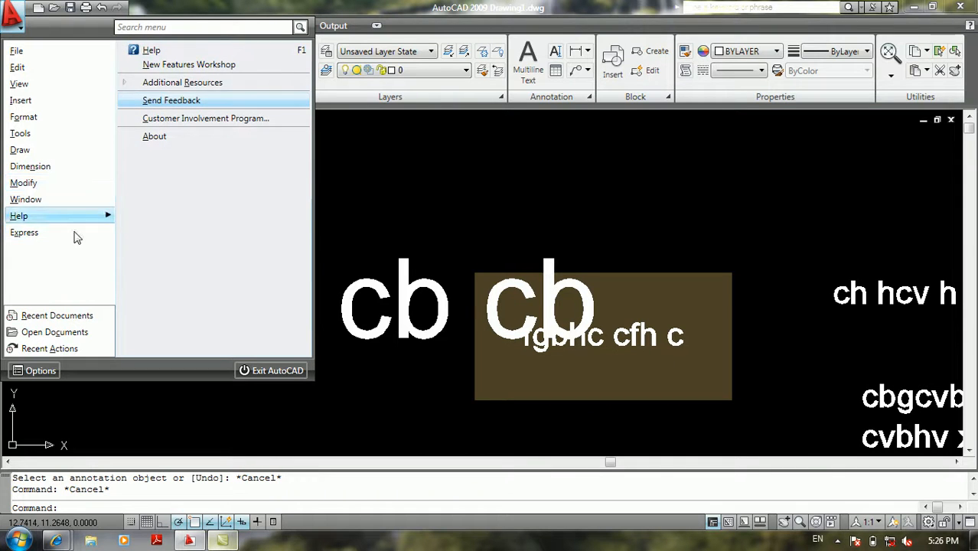
mouse_move(71, 239)
mouse_move(151, 65)
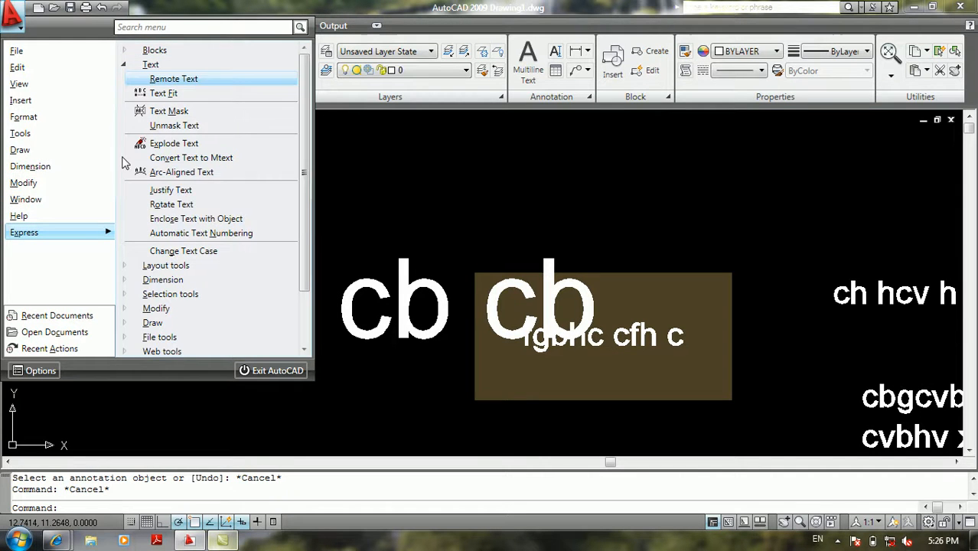
click(165, 158)
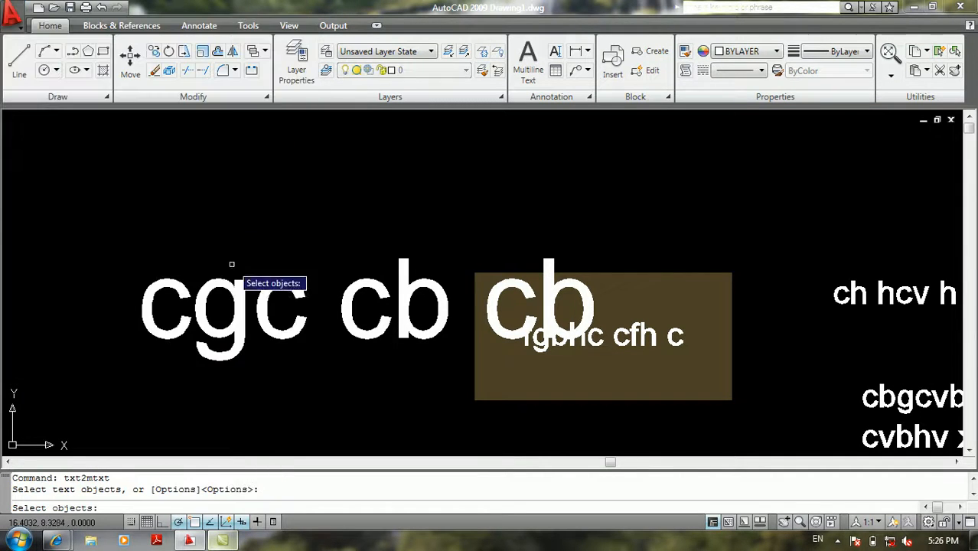
click(228, 300)
key(Return)
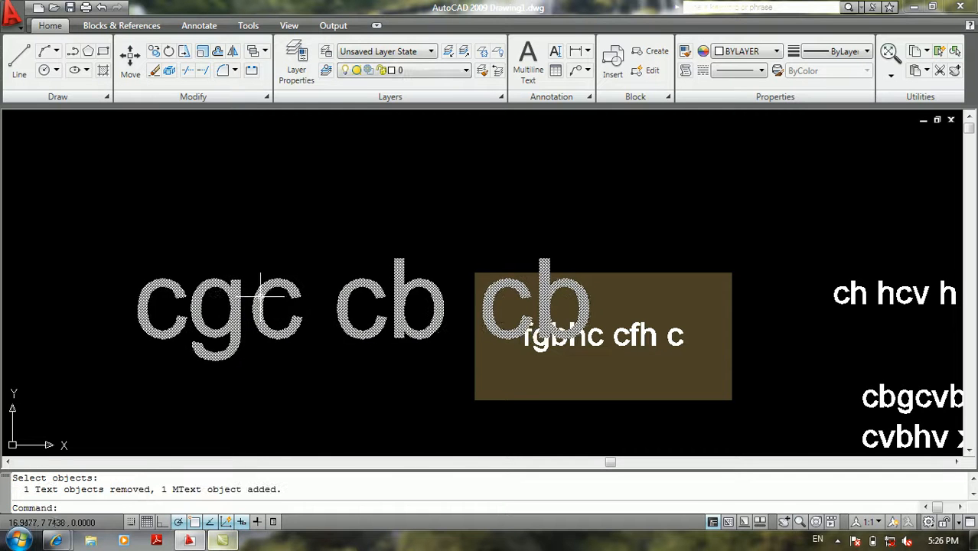
Inspect the converted "cgc cb cb" text in the multiline text editor, and close the editor without edits
click(285, 285)
click(271, 287)
click(264, 289)
click(245, 318)
click(232, 286)
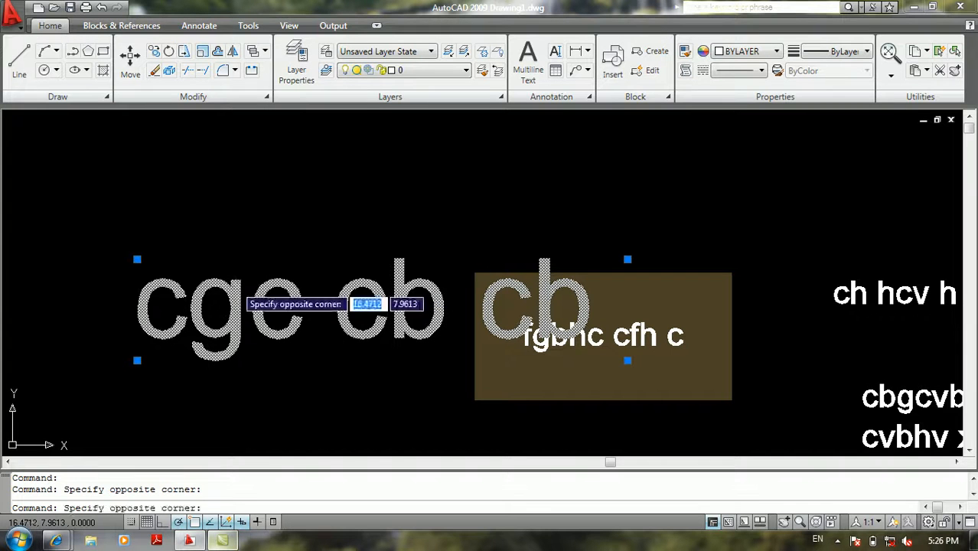
key(Escape)
key(Escape)
double_click(232, 286)
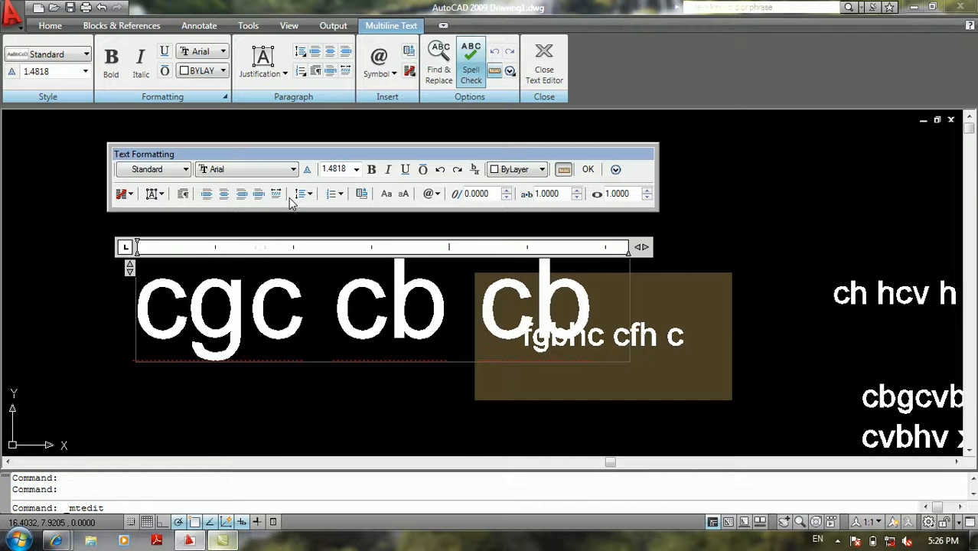
click(586, 172)
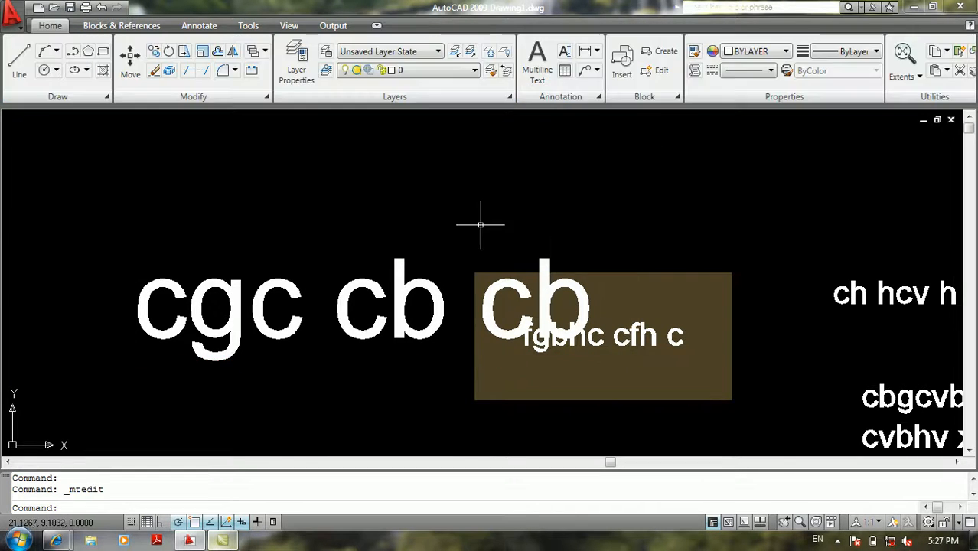
Draw a three-point arc, bulging upward, in the empty area above the existing texts
scroll(483, 223, down, 4)
middle_drag(515, 231, 228, 286)
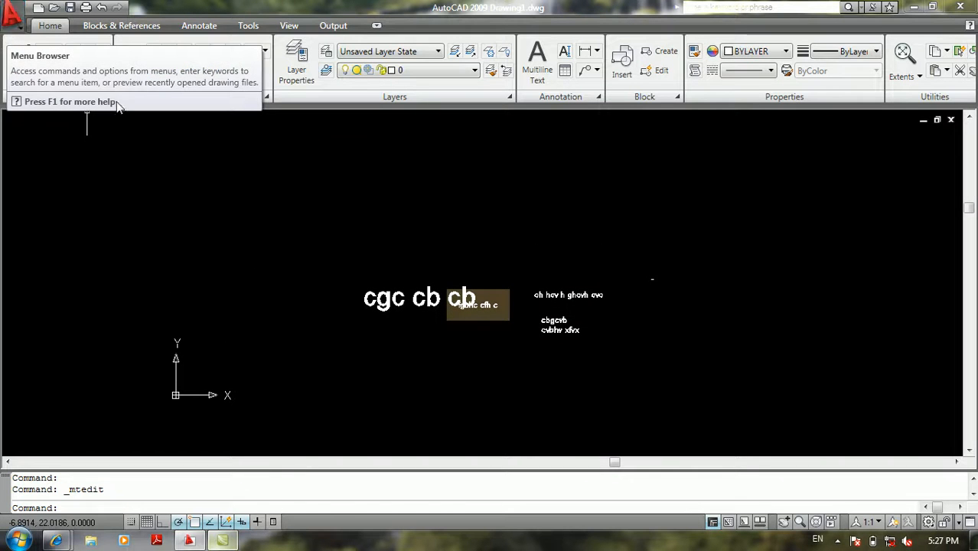
middle_drag(720, 343, 721, 404)
text(a)
key(Return)
click(626, 272)
click(554, 213)
click(490, 255)
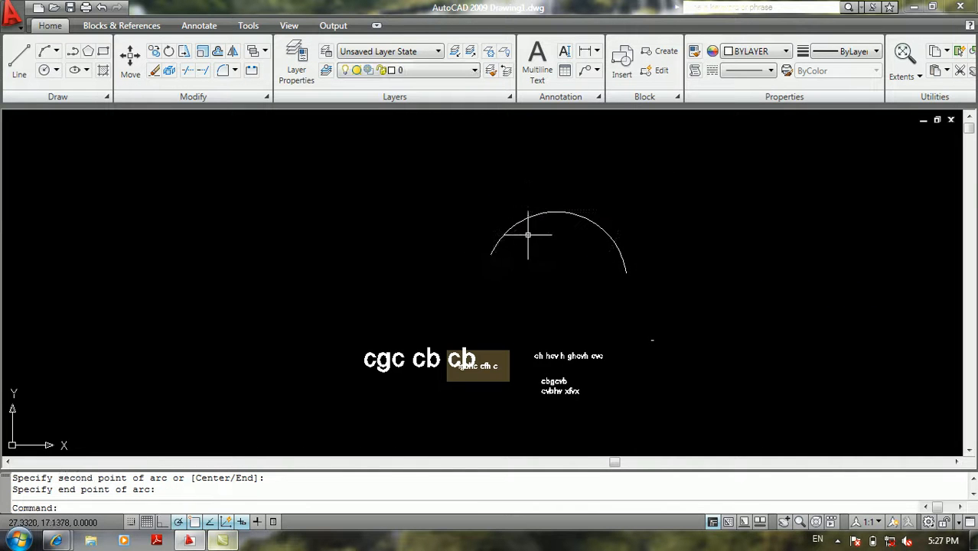
Create arc-aligned text "vgh cfh cfh cfhj j" along the new arc with a text height of 1
scroll(522, 240, up, 3)
middle_drag(533, 231, 395, 294)
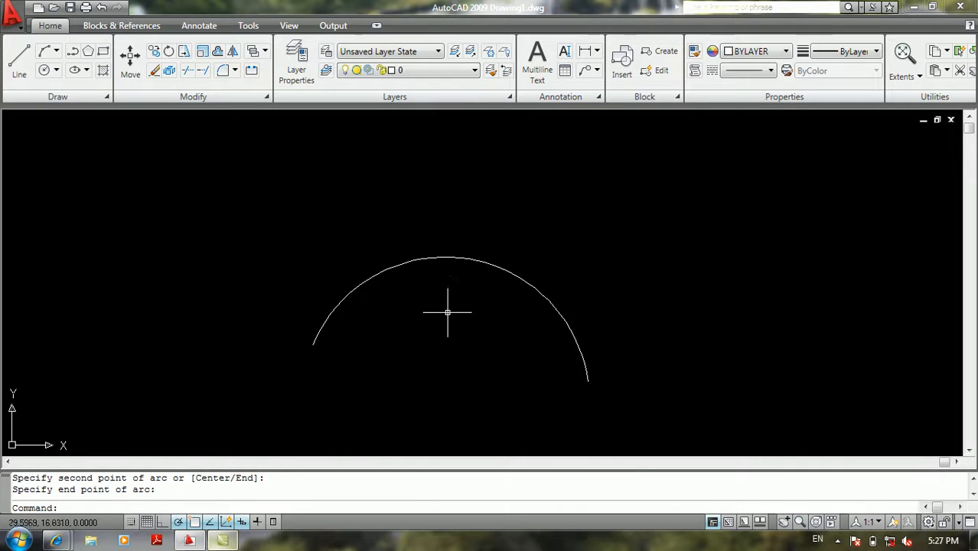
click(20, 24)
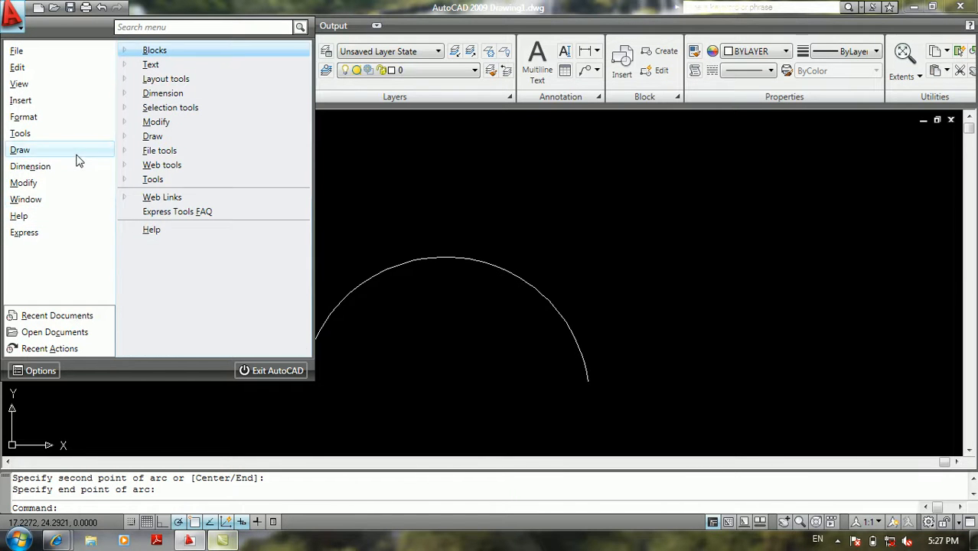
mouse_move(194, 66)
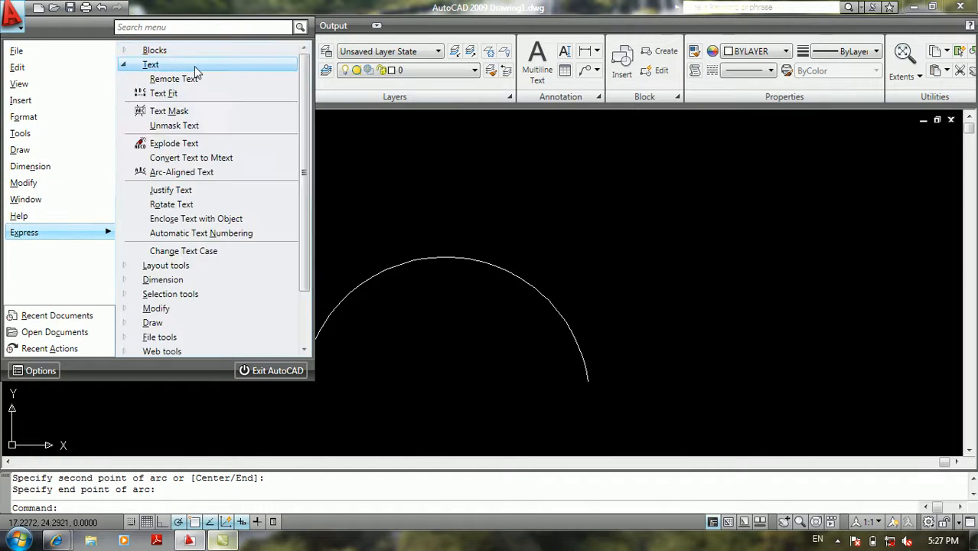
click(203, 175)
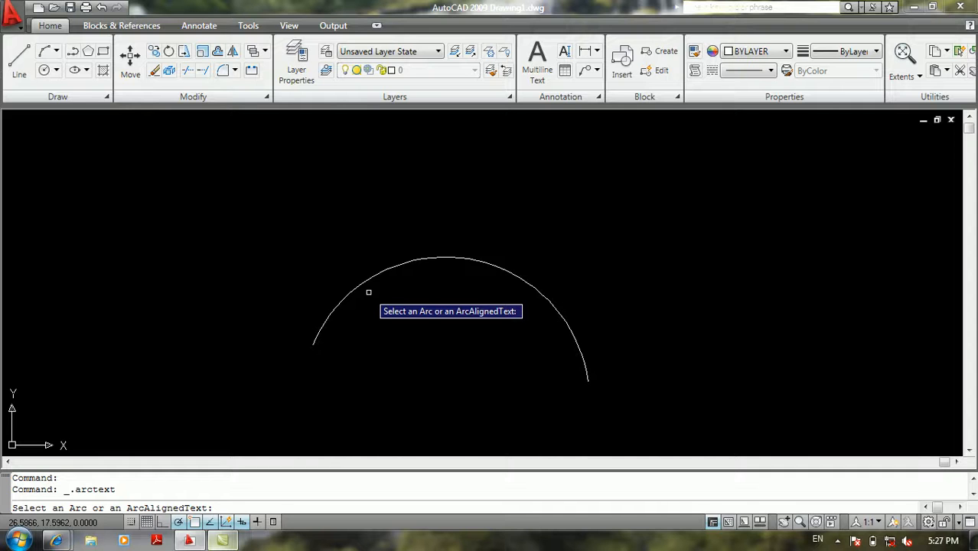
click(372, 274)
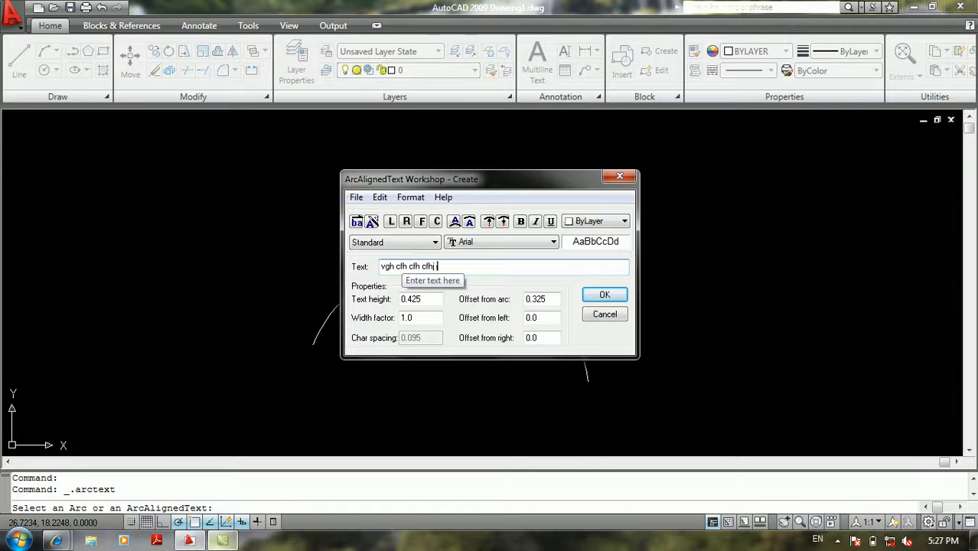
click(431, 299)
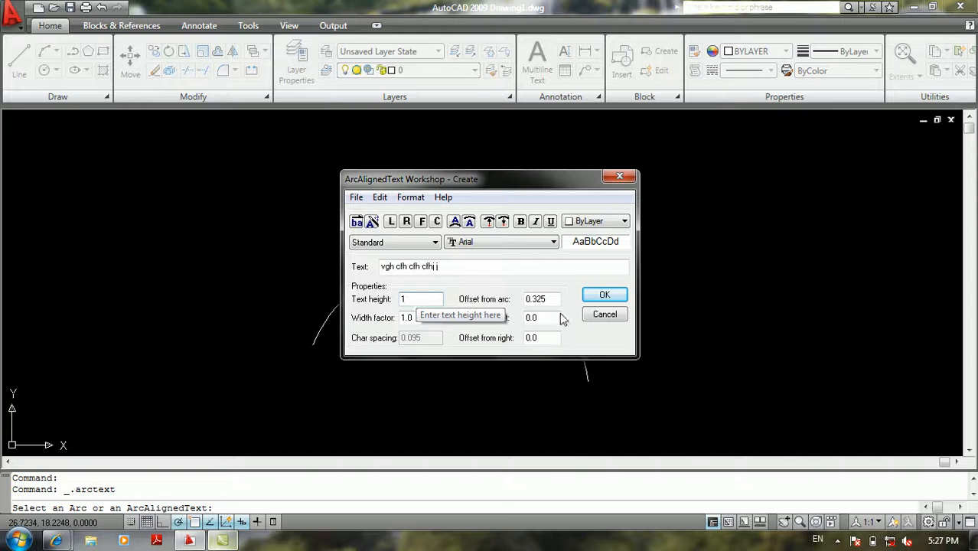
click(605, 297)
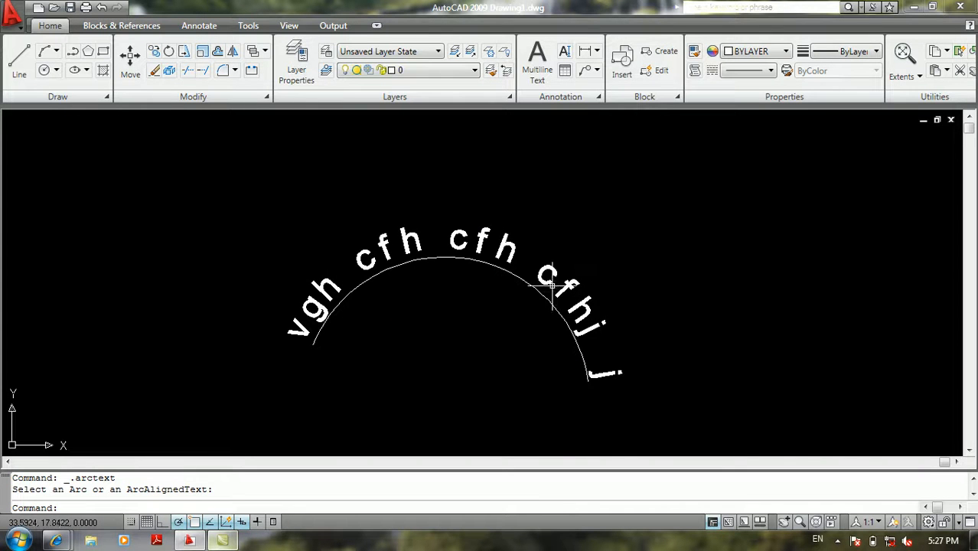
Undo the last arc-aligned text, and enter "hccv cgbh chb chc" as new arc-aligned text for the arc with a text height of 1
key(ctrl+z)
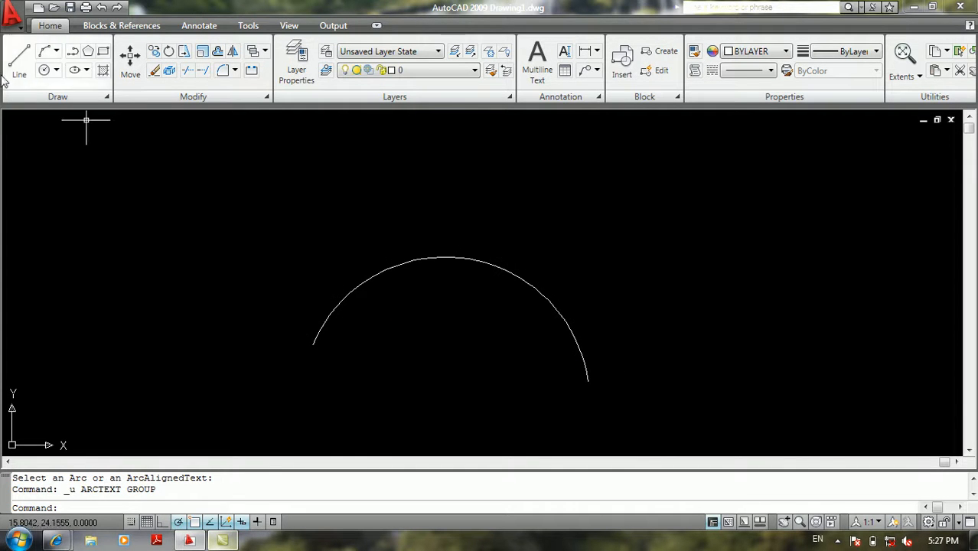
click(11, 16)
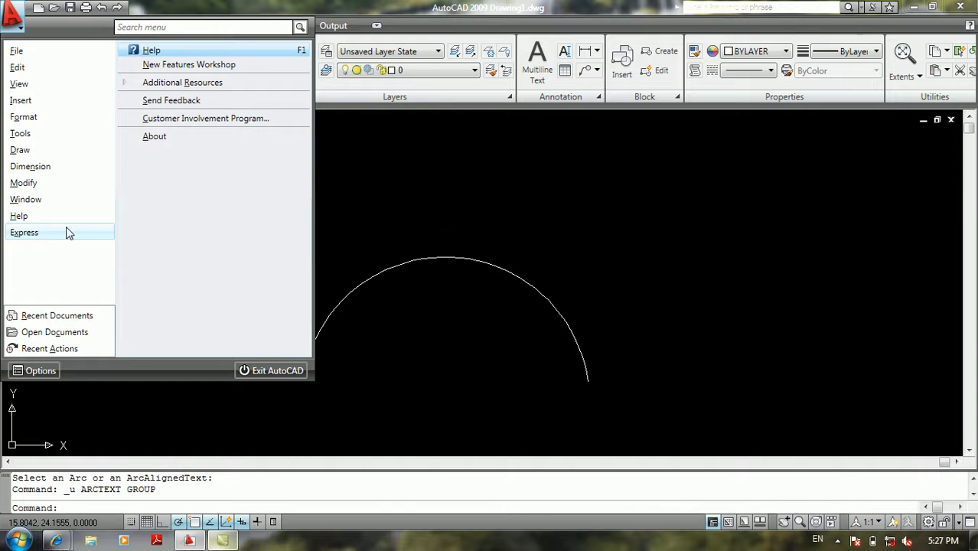
click(189, 67)
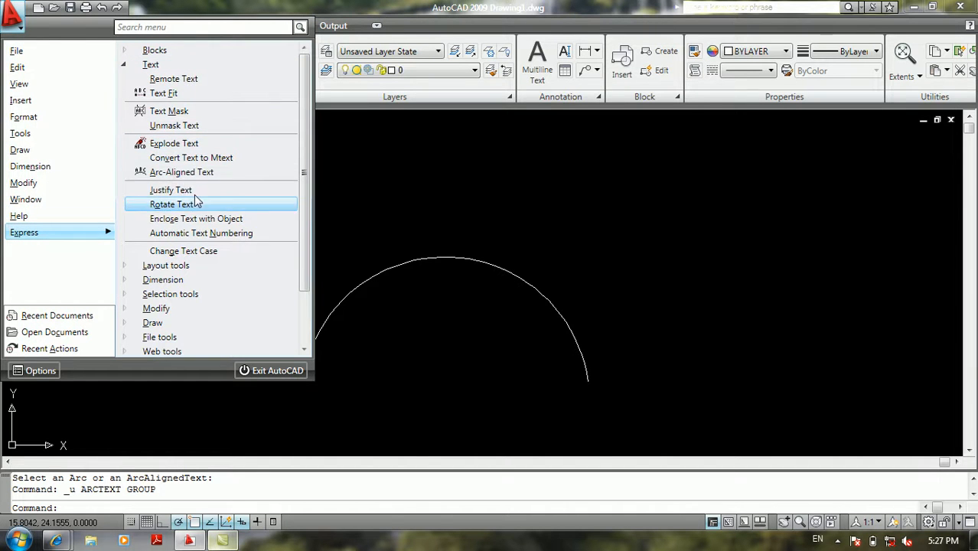
click(181, 172)
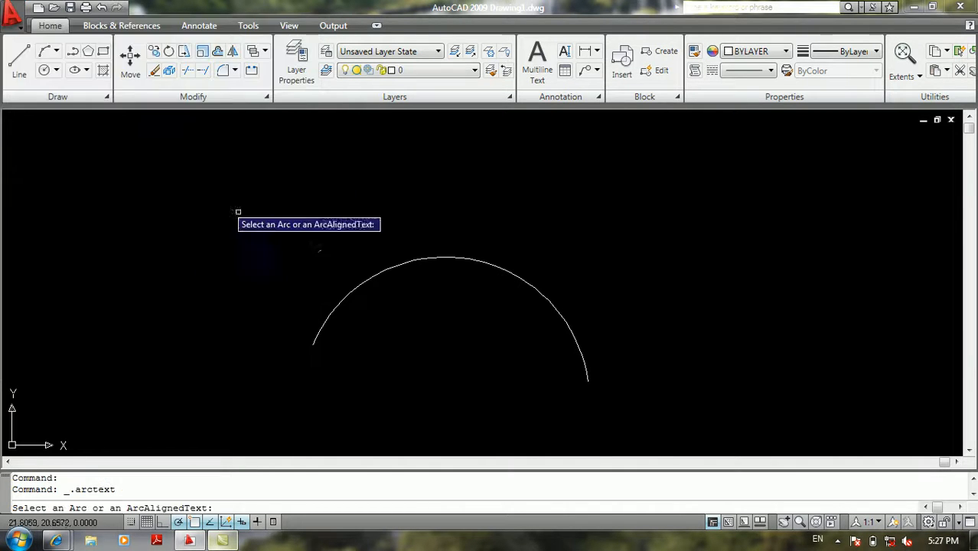
click(379, 278)
text(hccv cgbh chb chc)
click(405, 299)
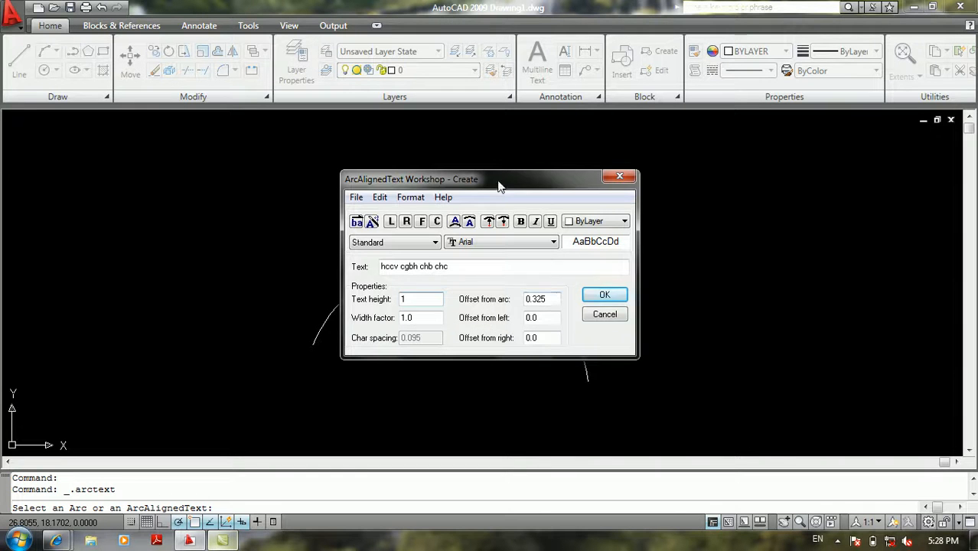
Create the "hccv cgbh chb chc" text along the arc in reversed reading order, and undo it
drag(500, 186, 702, 213)
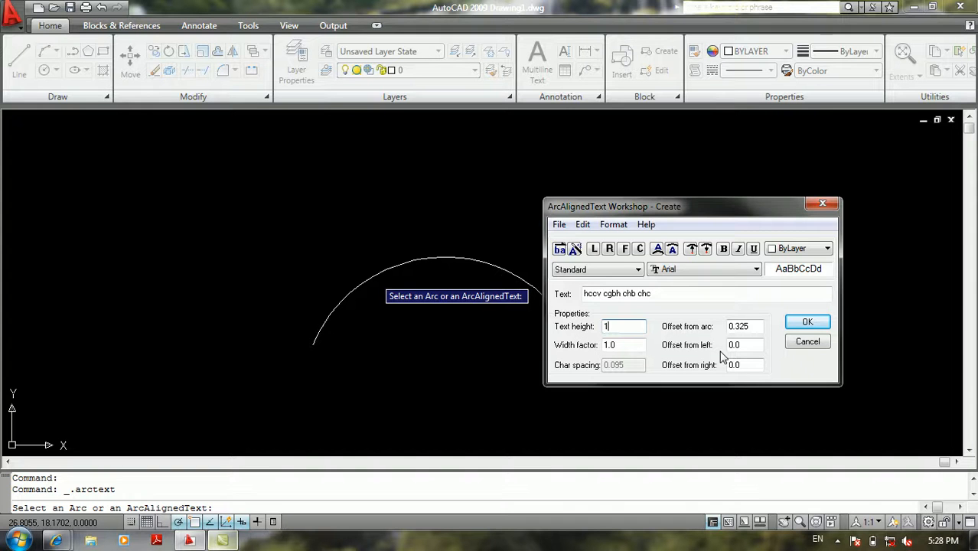
drag(616, 203, 546, 134)
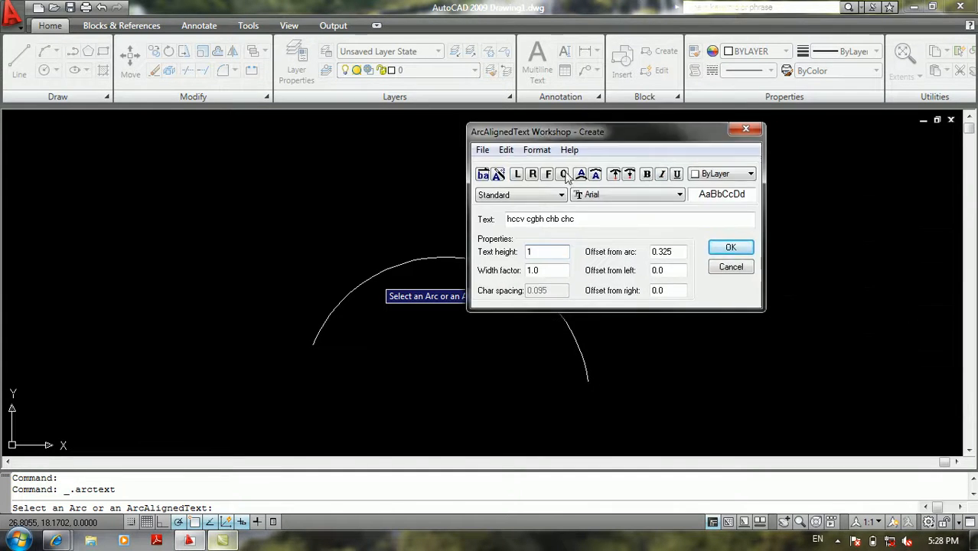
click(484, 174)
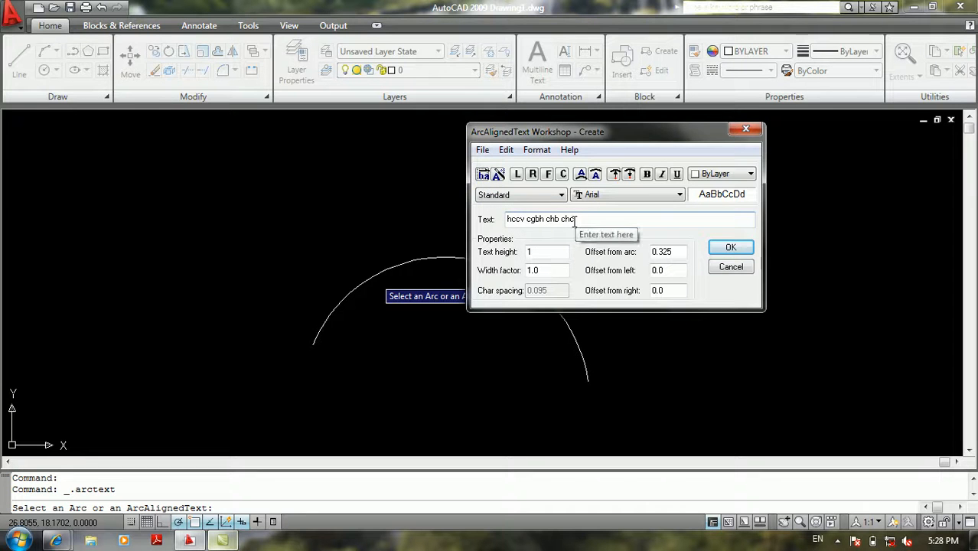
click(731, 247)
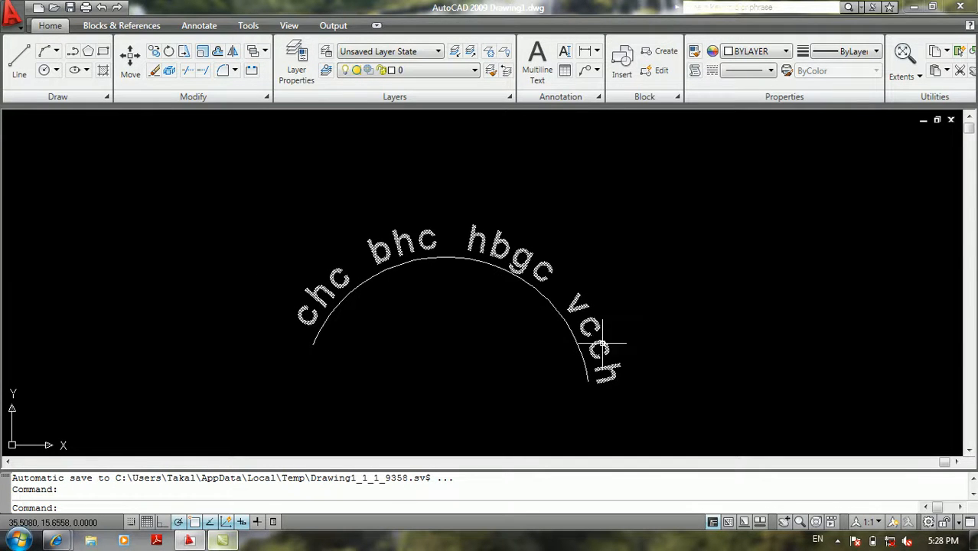
key(ctrl+z)
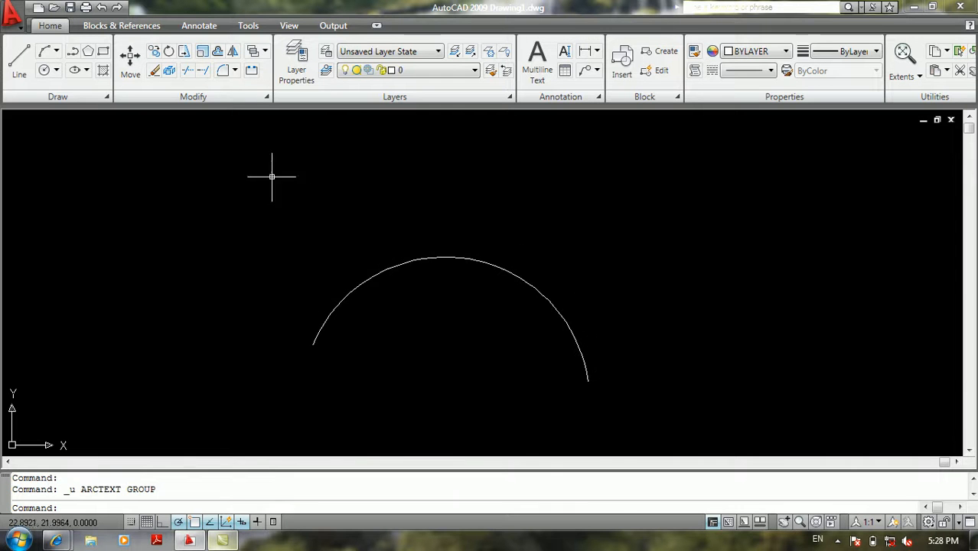
click(20, 26)
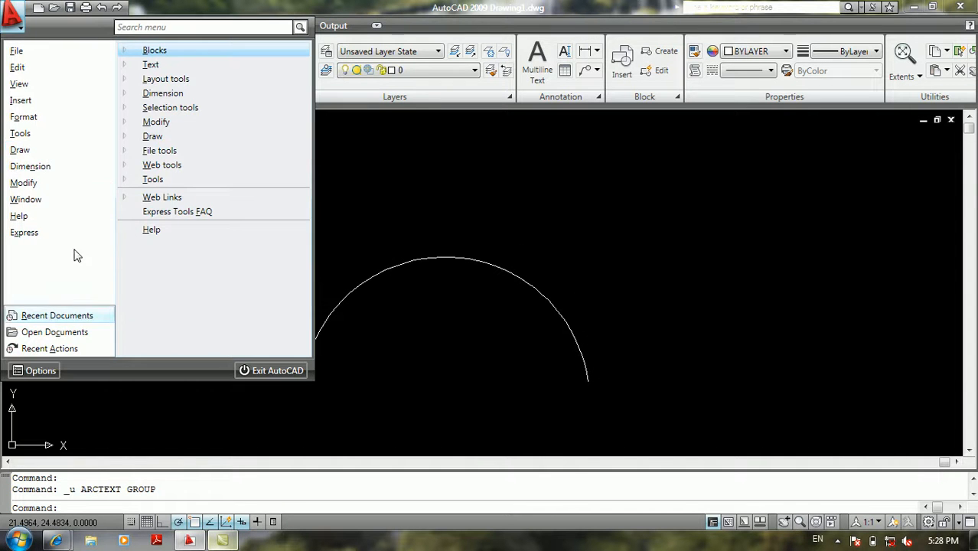
mouse_move(84, 229)
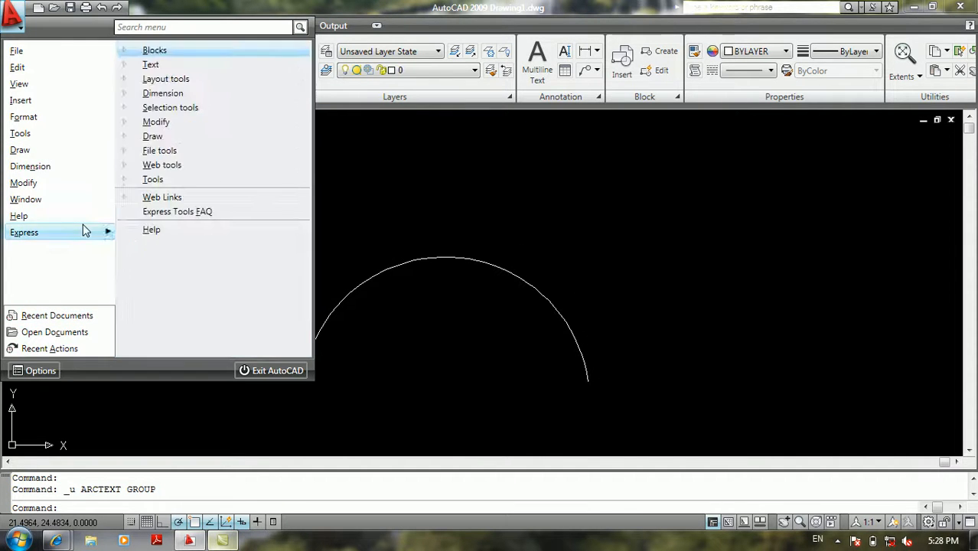
click(152, 64)
click(204, 157)
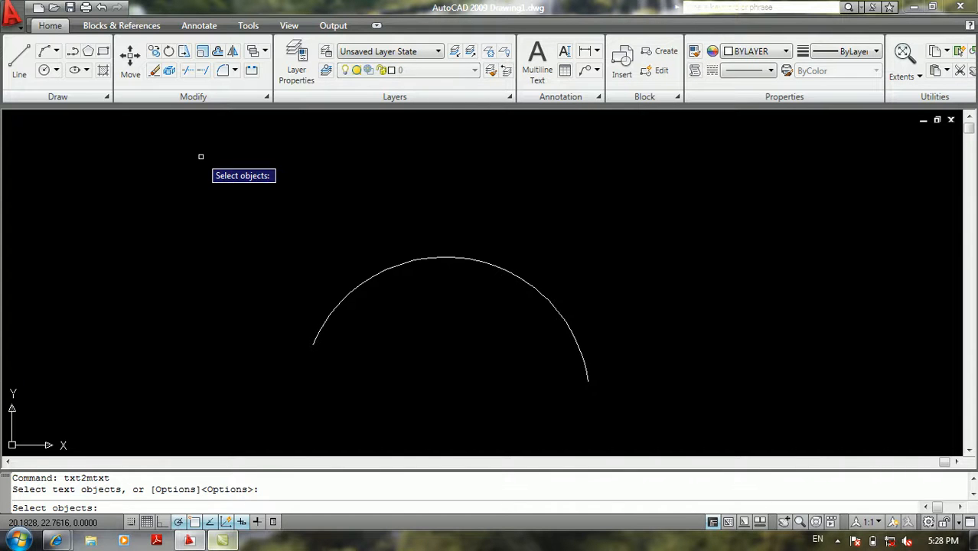
key(Escape)
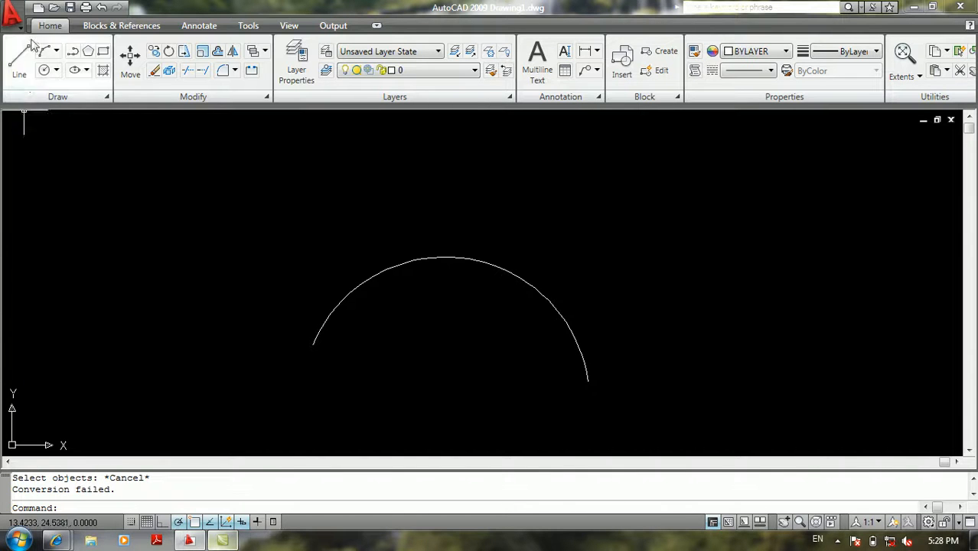
Create arc-aligned text "fghc fcbh cf bcf", trying left and right alignment before fitting it along the arc, and undo it
click(11, 16)
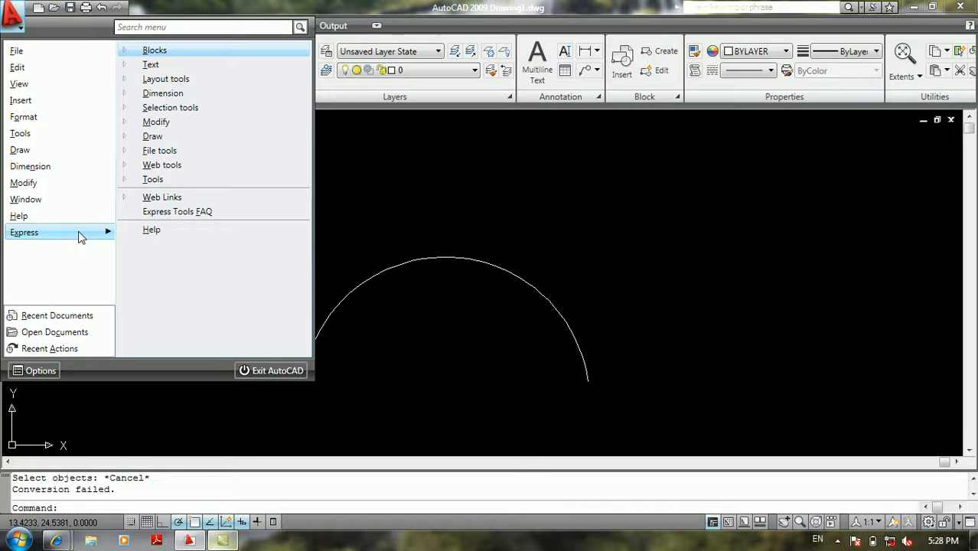
click(219, 67)
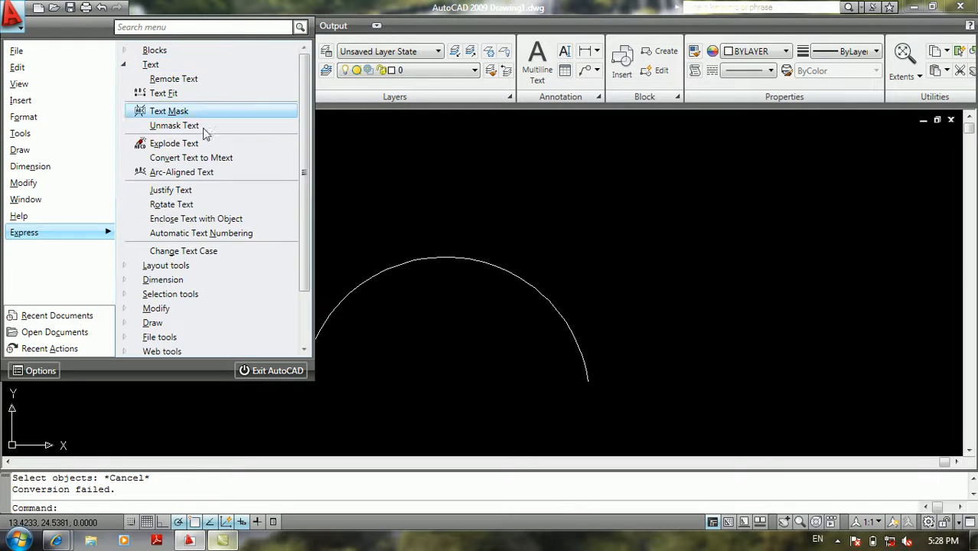
click(203, 172)
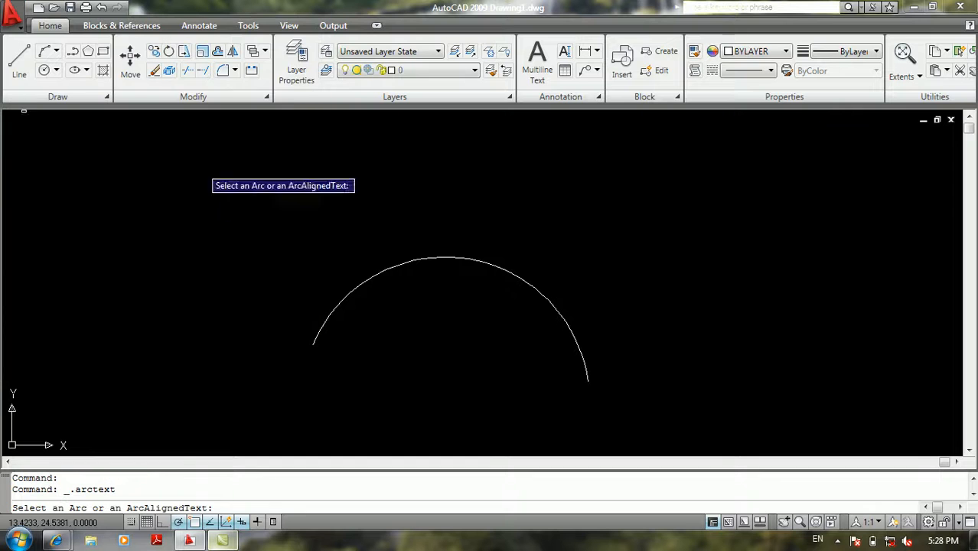
click(338, 301)
text(fghc fcbh cf bcf)
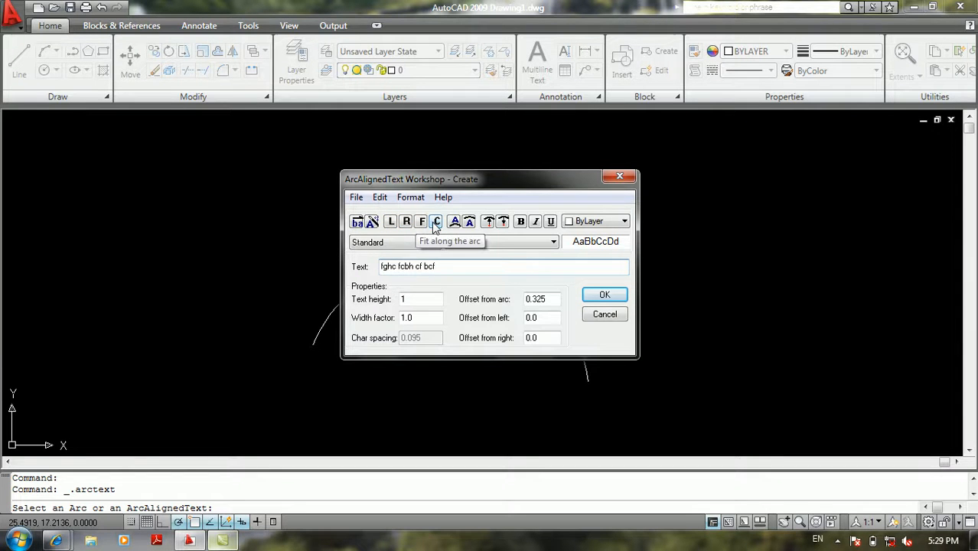
click(391, 223)
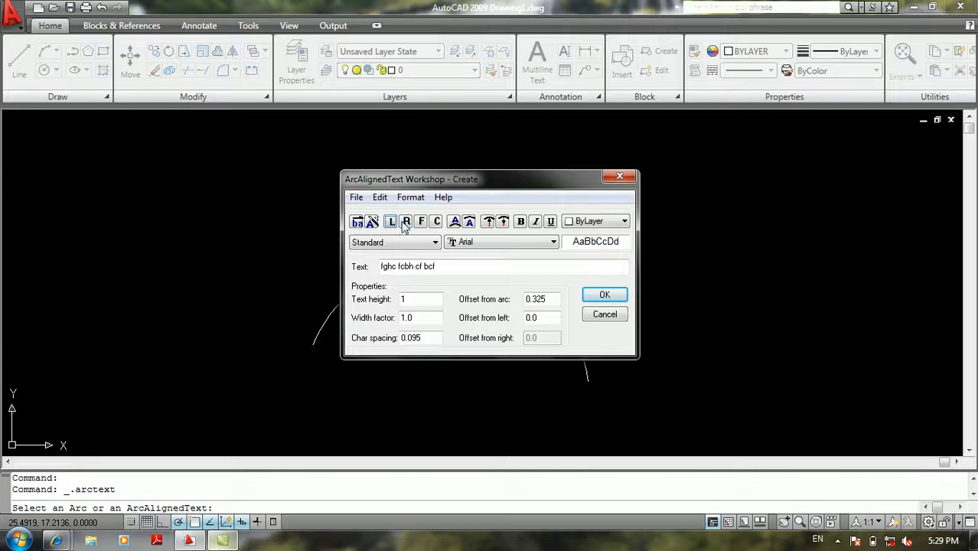
click(406, 223)
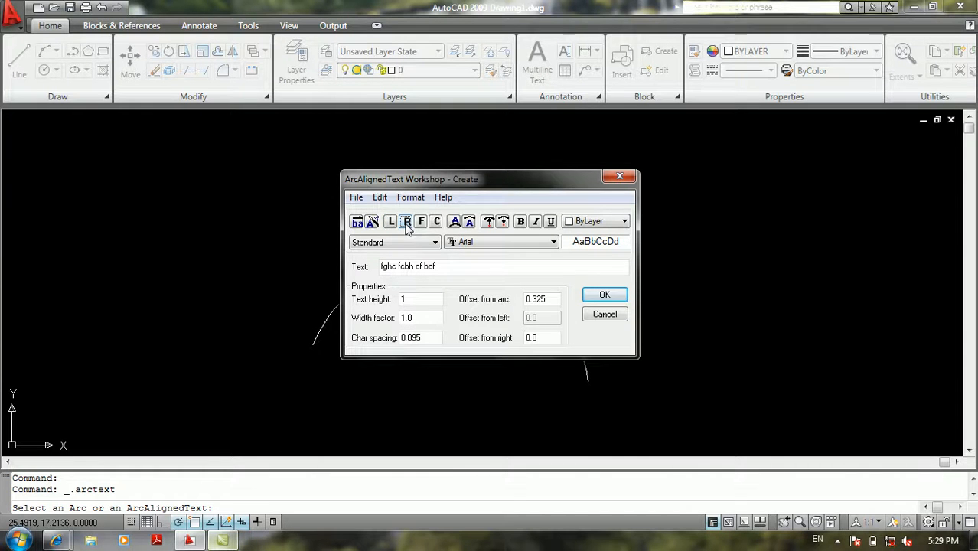
click(420, 222)
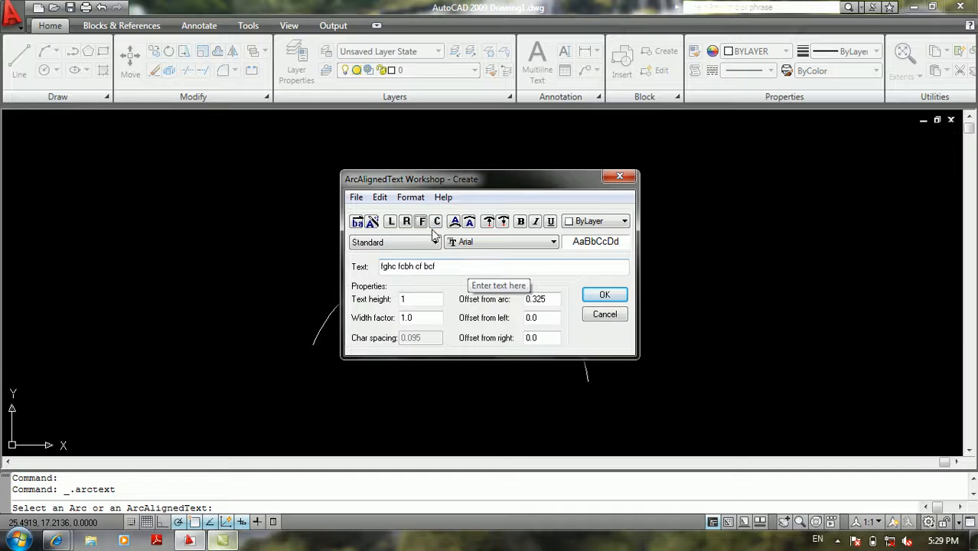
click(604, 295)
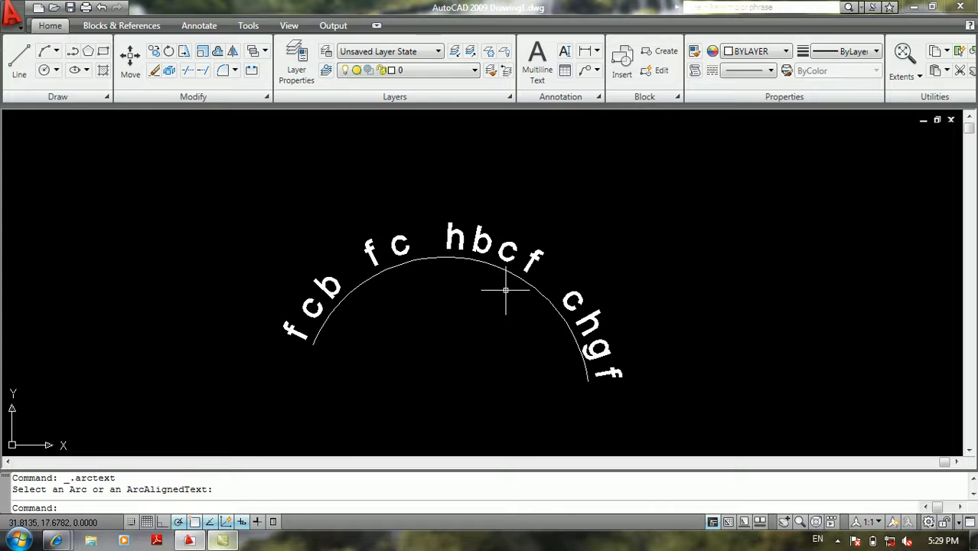
key(ctrl+z)
Create arc-aligned text "dg" fitted along the whole arc, and undo it
click(11, 13)
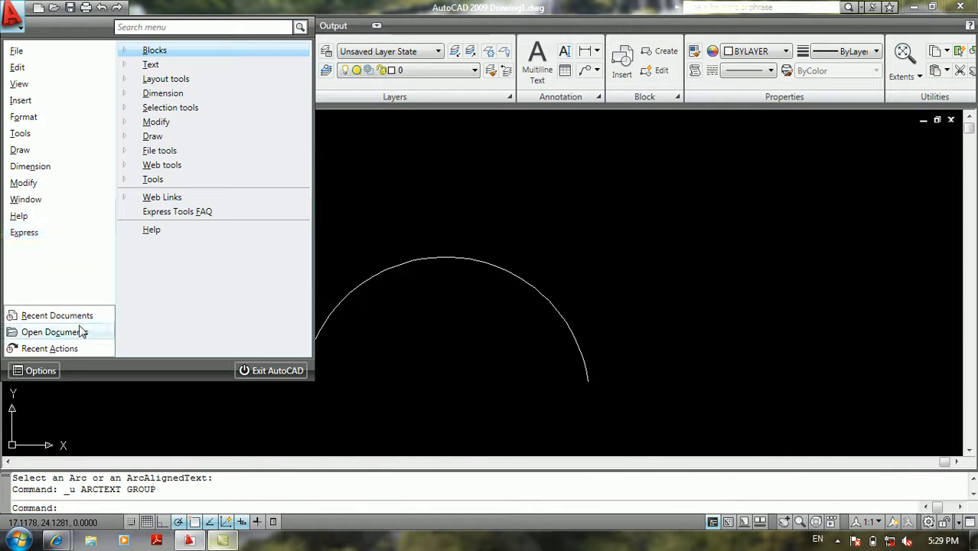
click(181, 64)
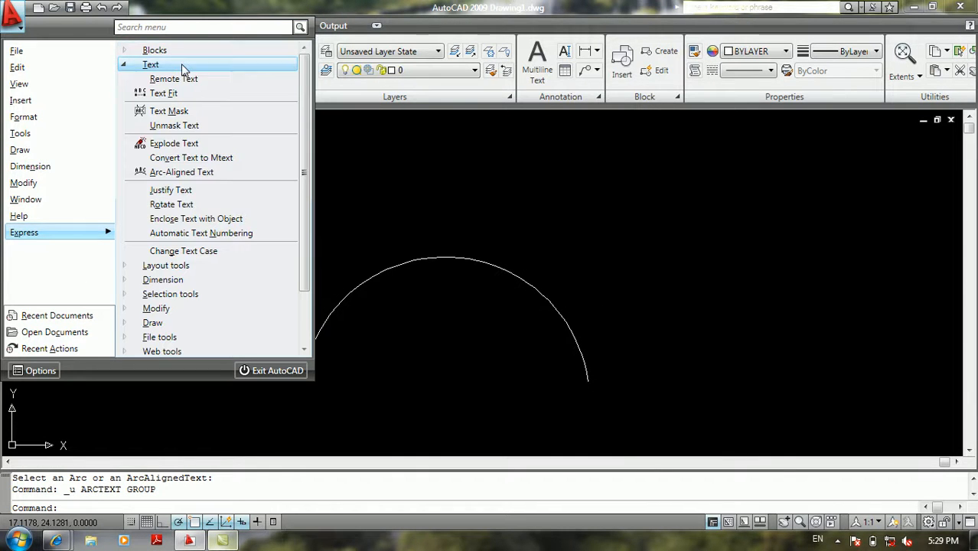
click(181, 172)
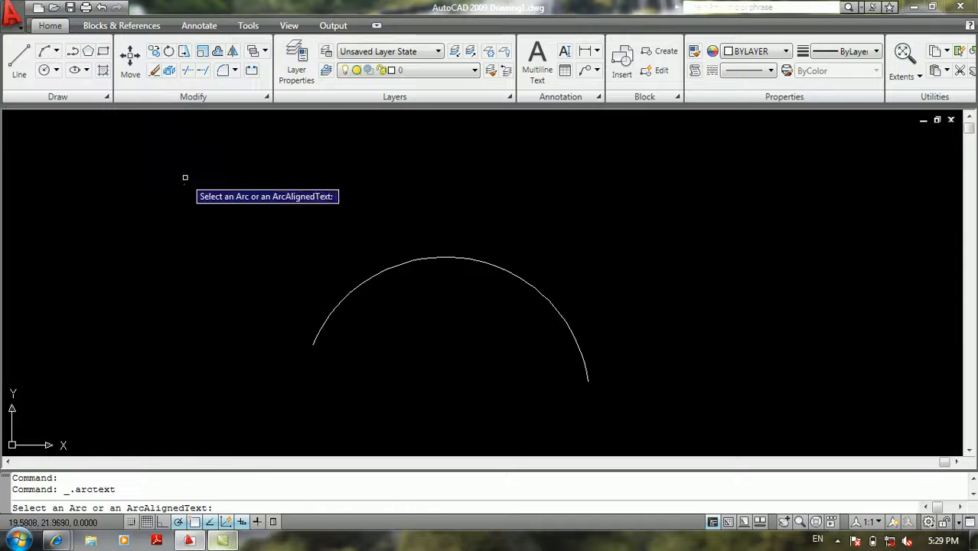
click(354, 301)
text(dg)
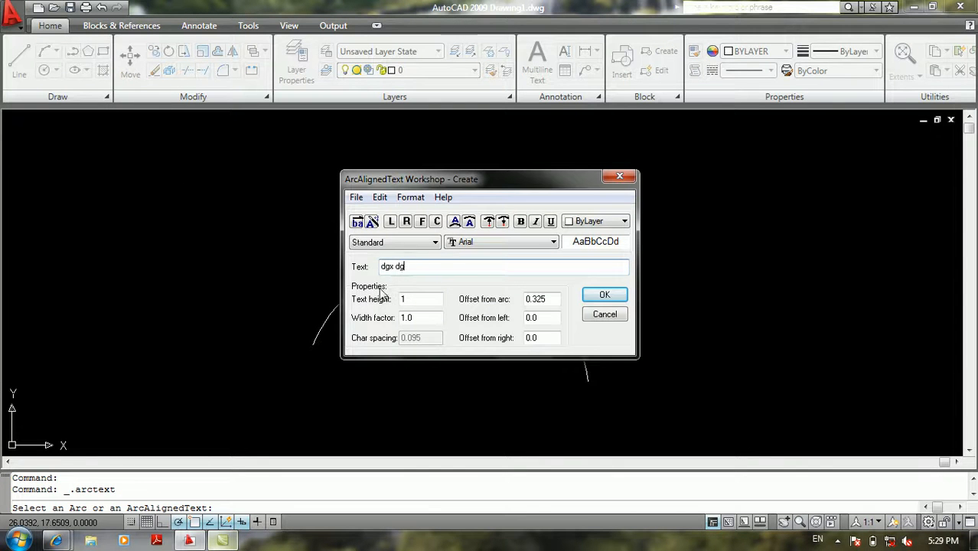
click(421, 221)
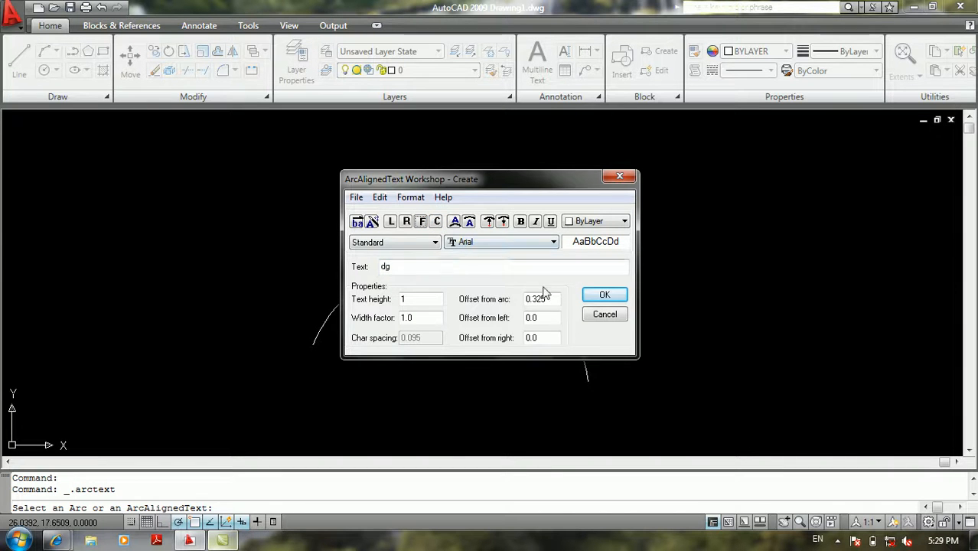
click(604, 296)
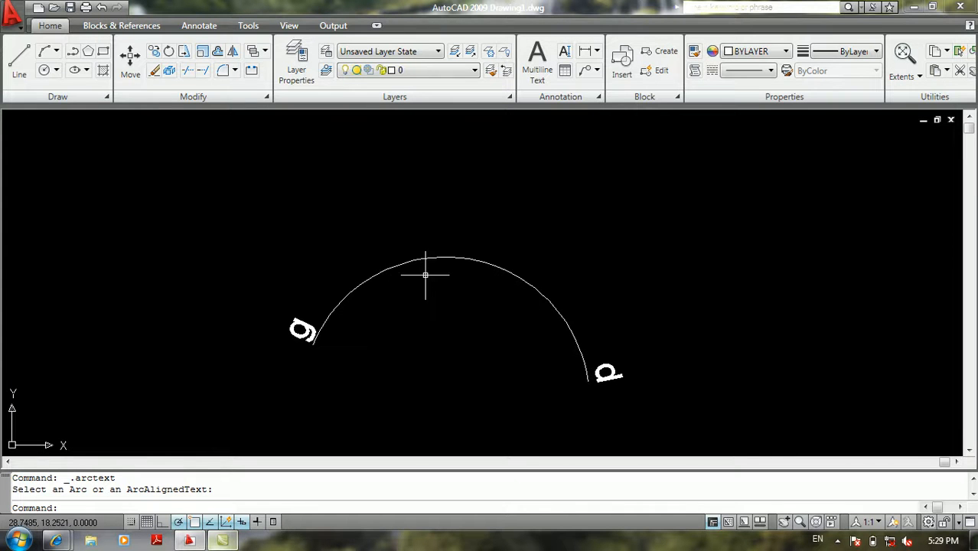
key(ctrl+z)
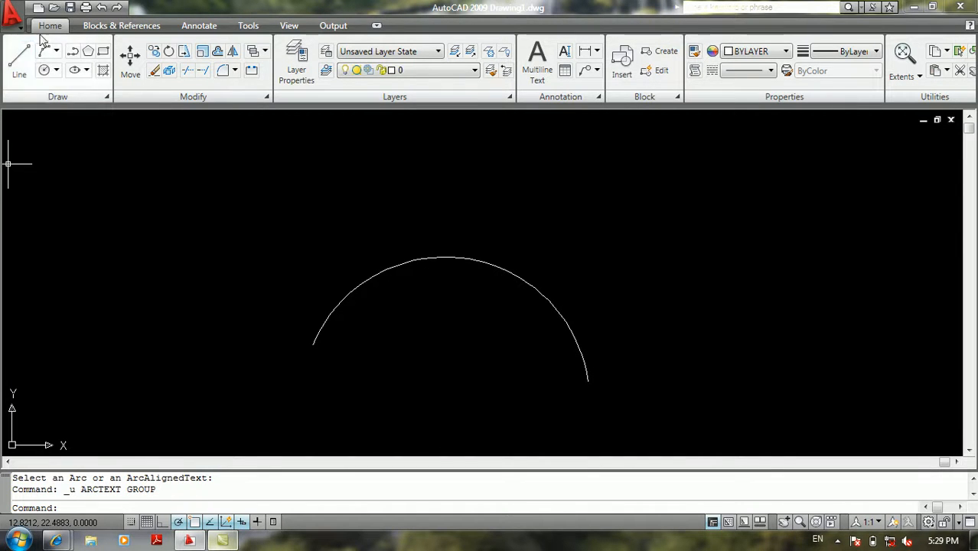
Create arc-aligned text "fhvgh ch bmbnm" on the arc, aligned to the right in normal reading order with a text height of 1
click(12, 16)
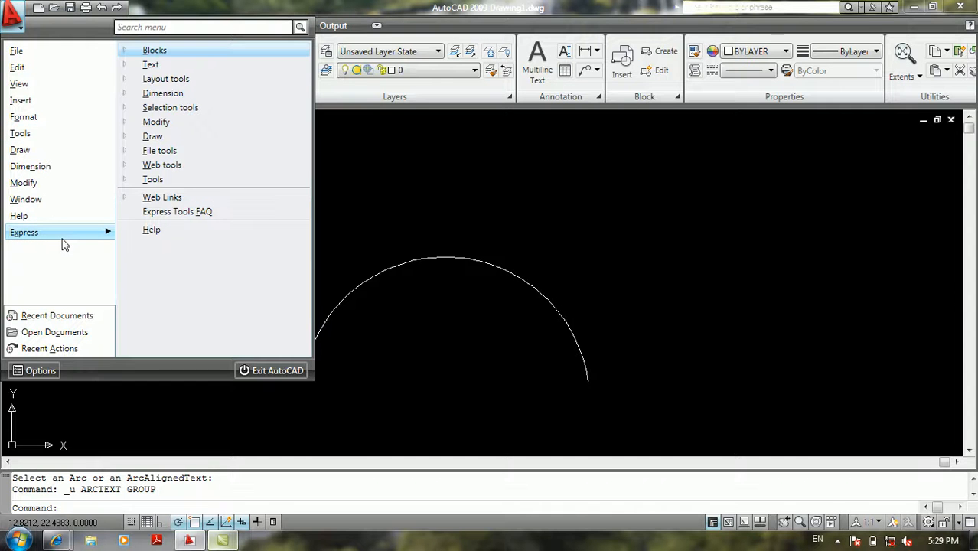
click(168, 66)
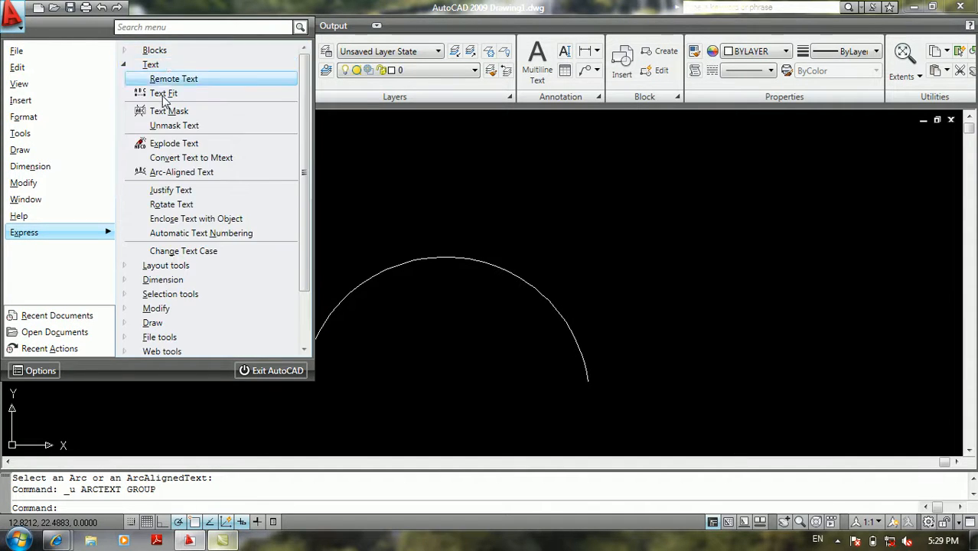
click(178, 172)
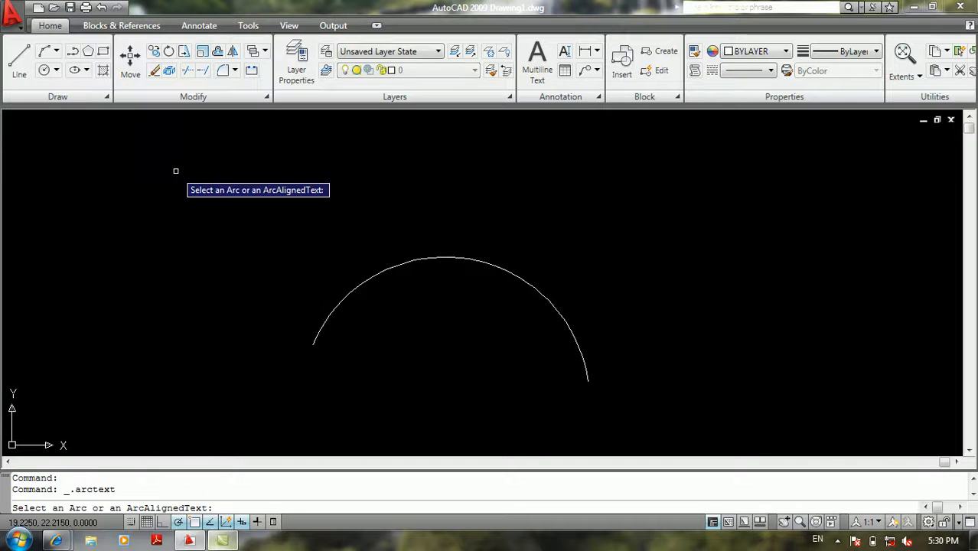
click(351, 292)
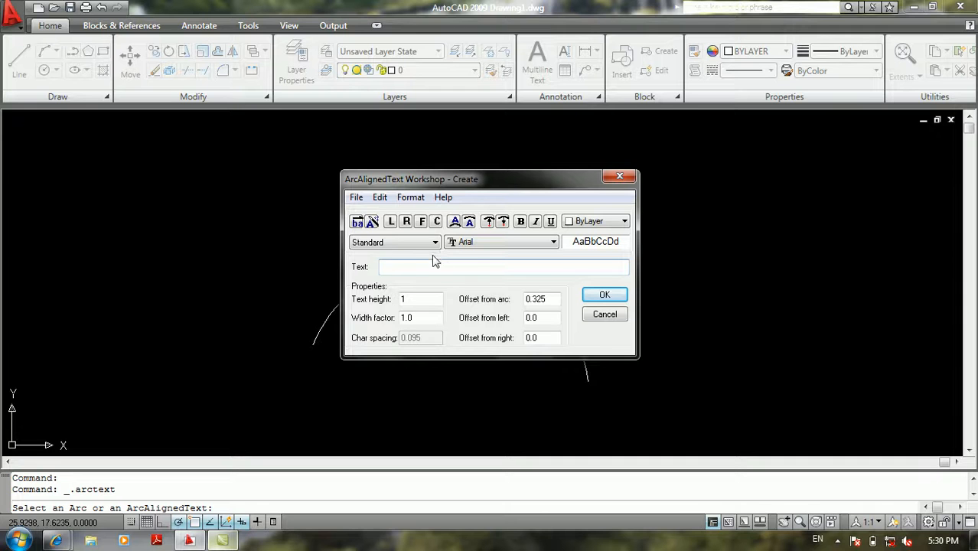
text(fhvgh ch  bmbnm)
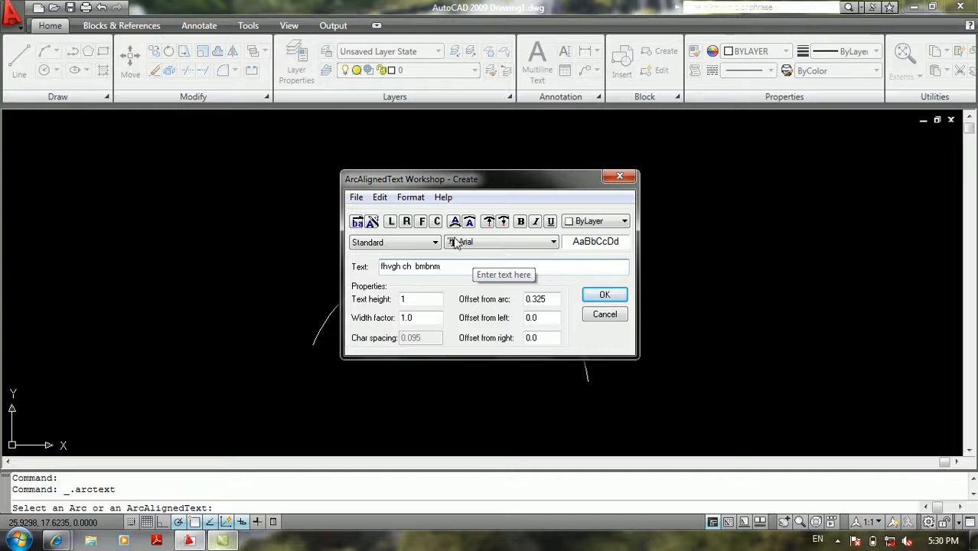
click(407, 222)
click(606, 296)
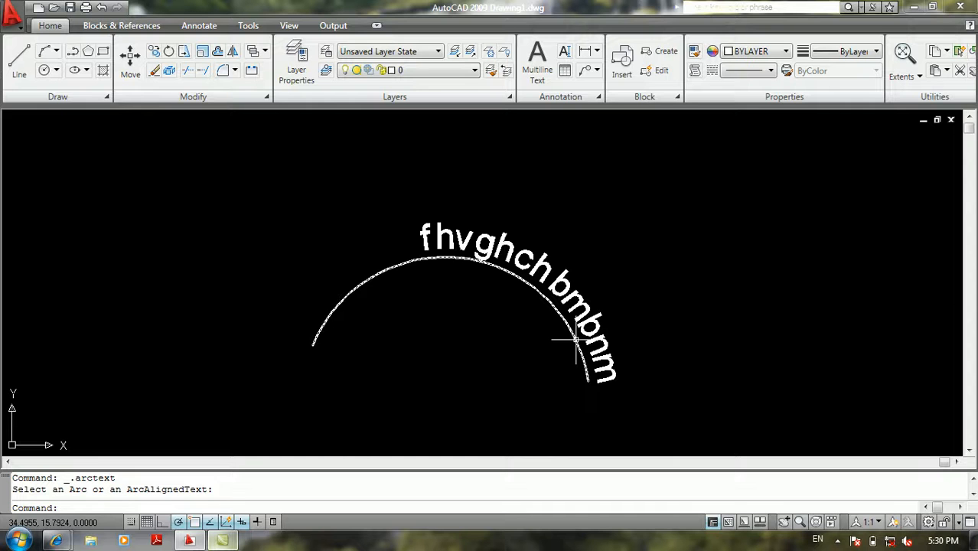
Undo the right-aligned text on the arc
key(ctrl+z)
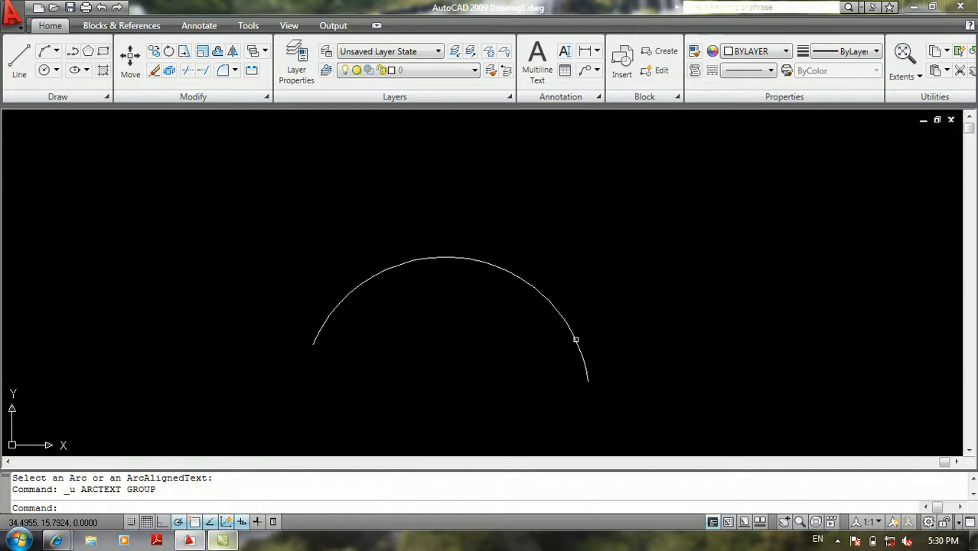
Create arc-aligned text "hbcv vbv nb vb" centred on the arc in reversed reading order, and undo it
click(10, 11)
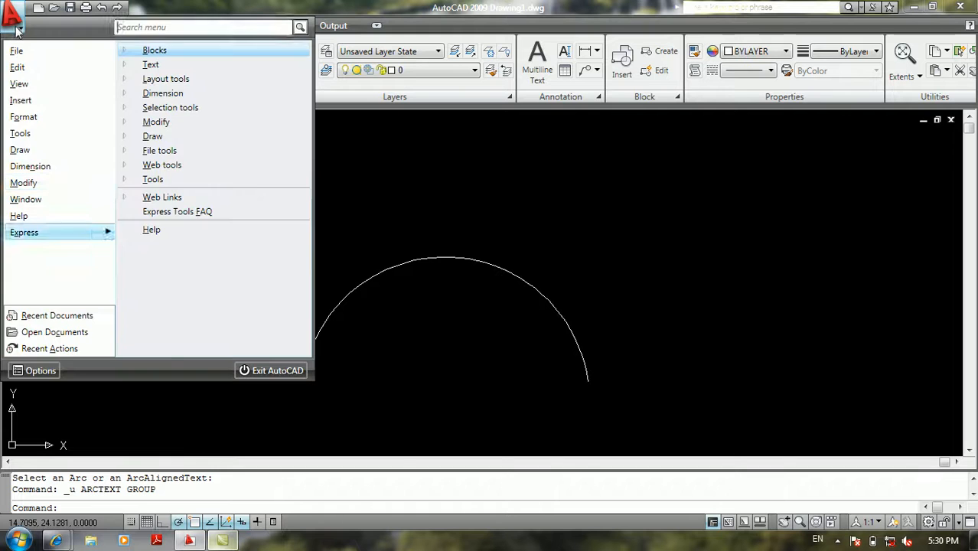
click(192, 66)
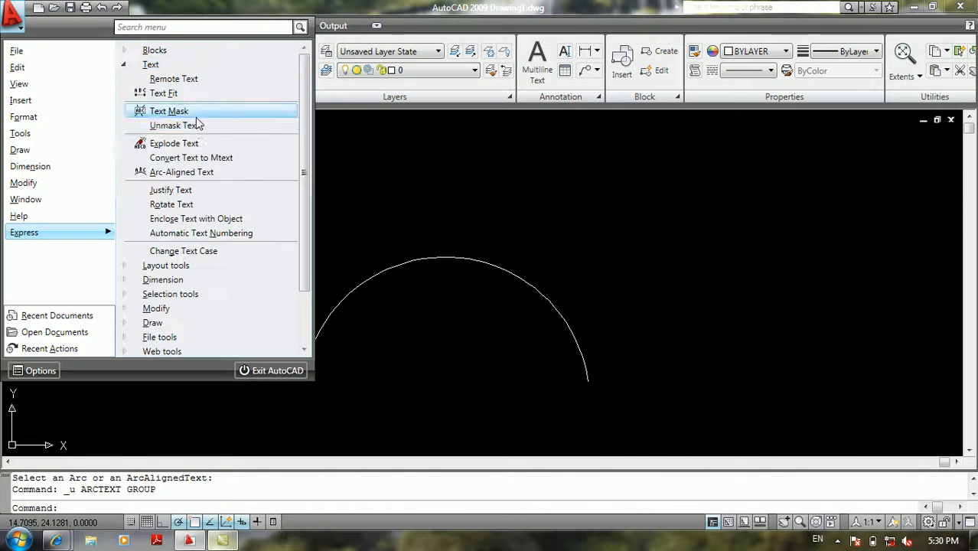
click(183, 172)
click(381, 276)
text(hbcv vbv nb vb)
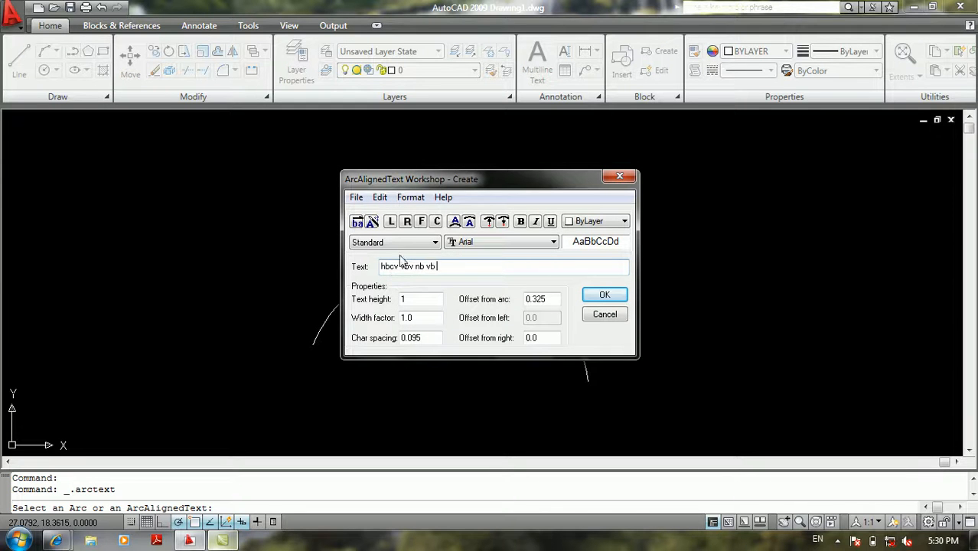
click(437, 221)
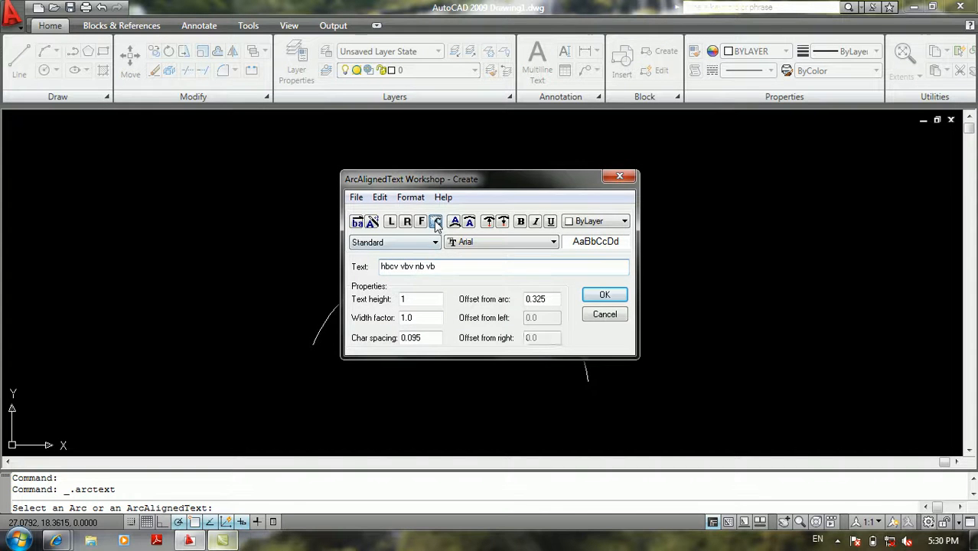
click(604, 295)
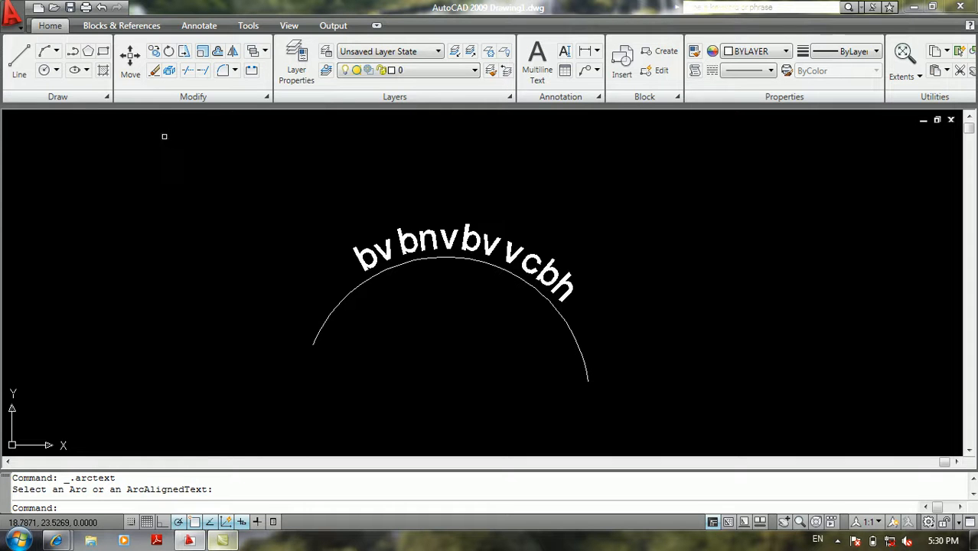
key(ctrl+z)
Create centred arc-aligned text "gfxdg xgx g xg" on the concave side of the arc, and undo it
click(12, 16)
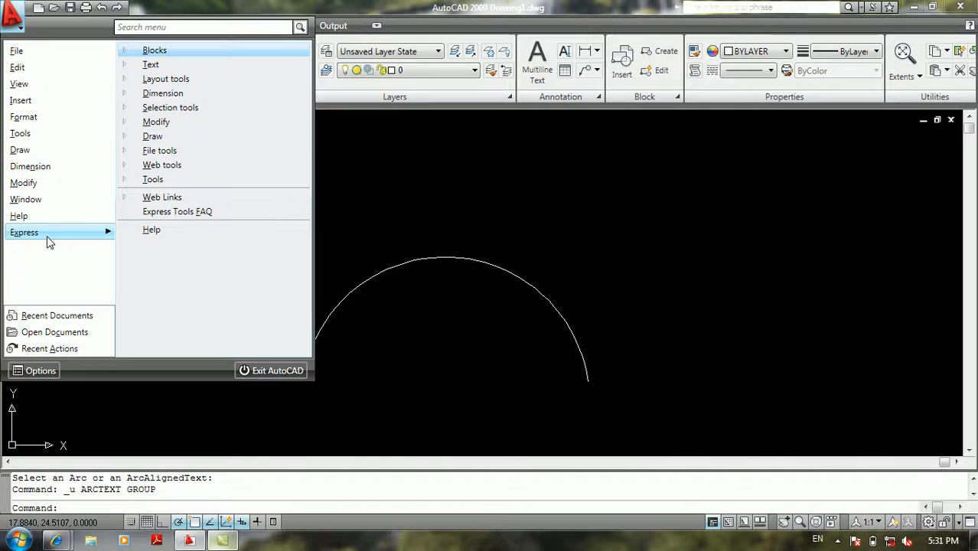
click(194, 62)
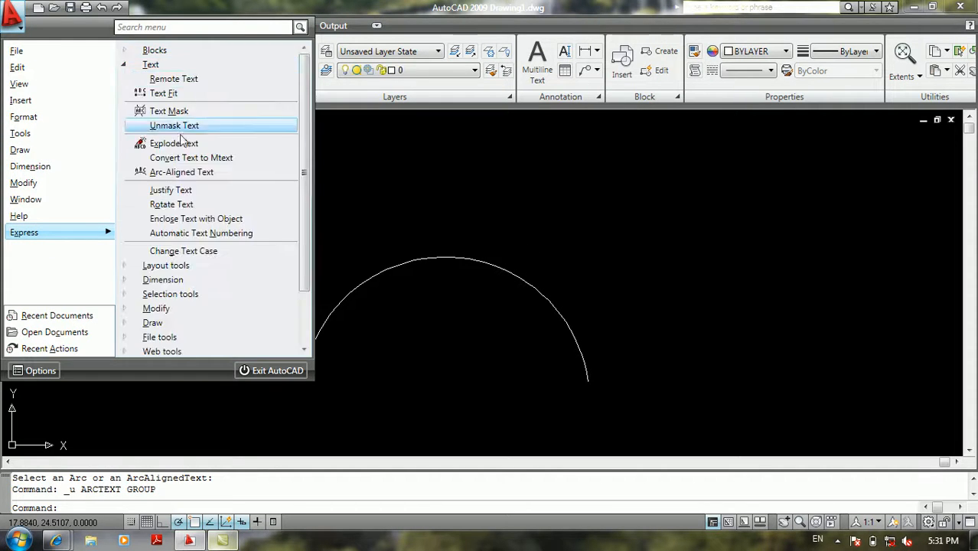
click(180, 172)
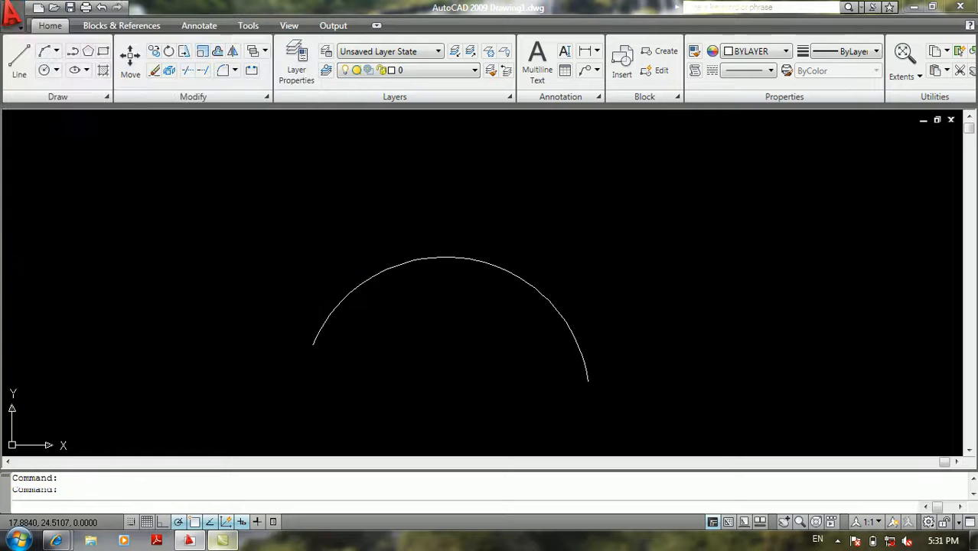
click(347, 300)
text(gfxdg xgx g xg)
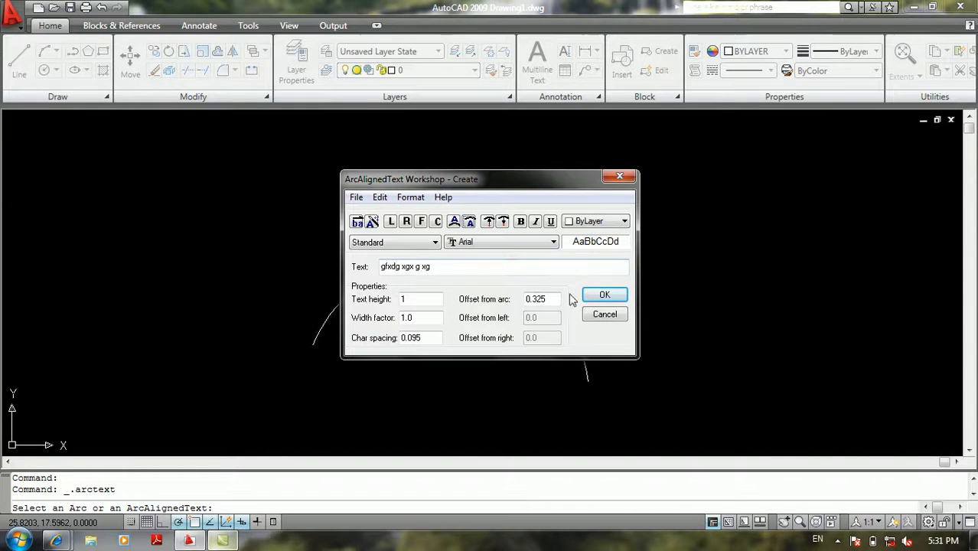
click(605, 296)
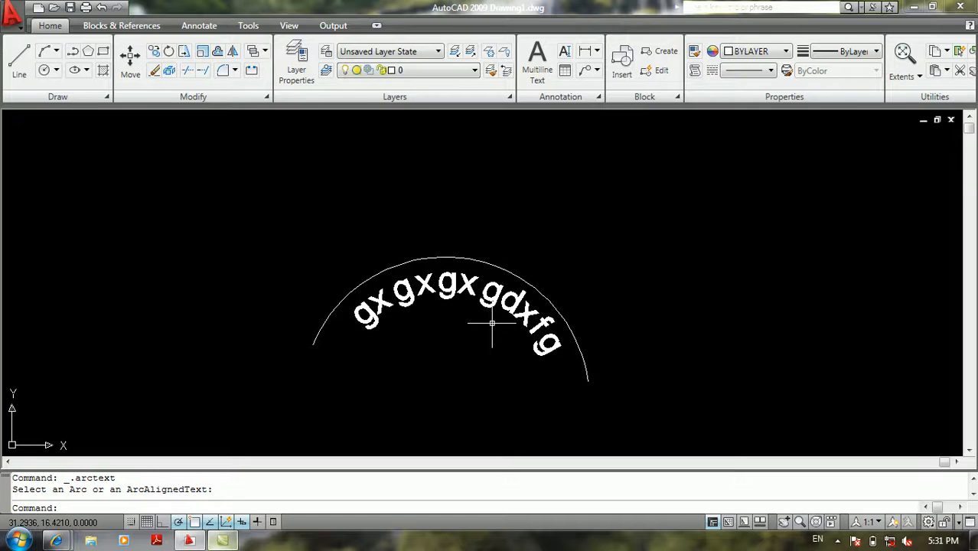
key(ctrl+z)
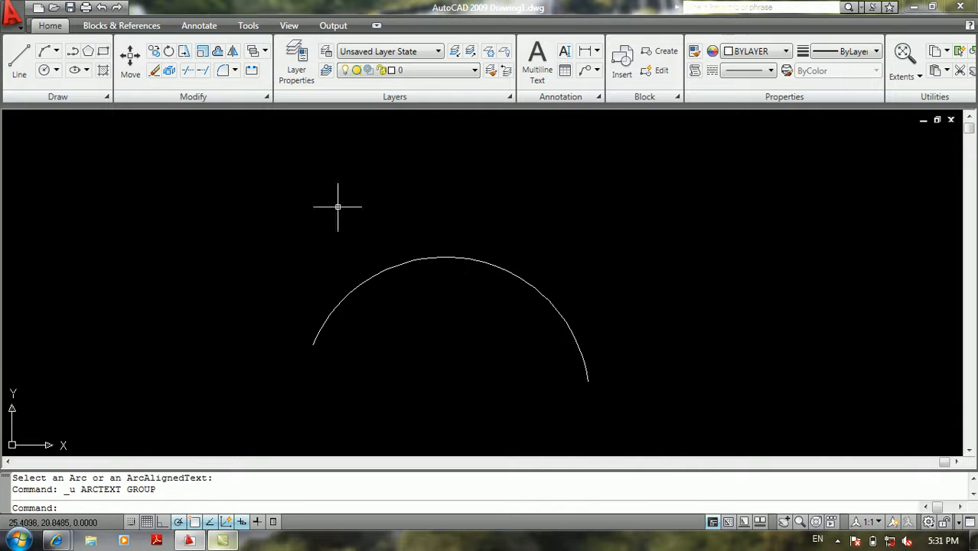
Create arc-aligned text "gcgb cbg cxbg cb" on the concave side with its direction inward to the center, and undo it
click(11, 13)
mouse_move(71, 233)
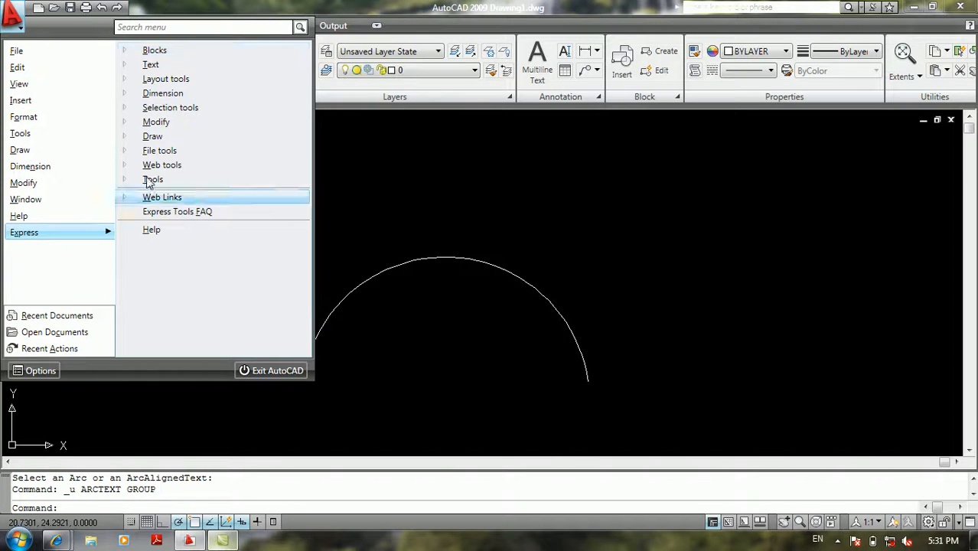
click(188, 65)
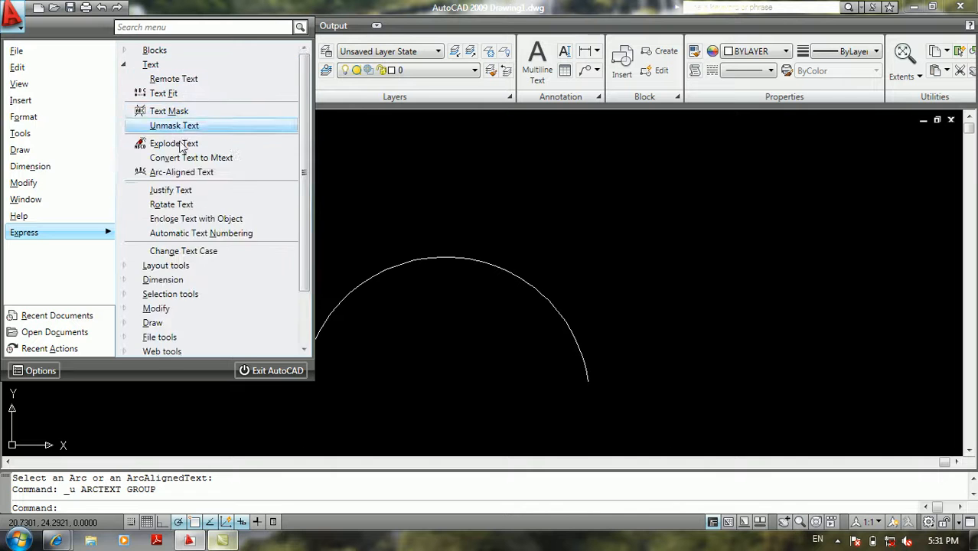
click(214, 173)
click(342, 295)
text(scgb cbg cxbg cb)
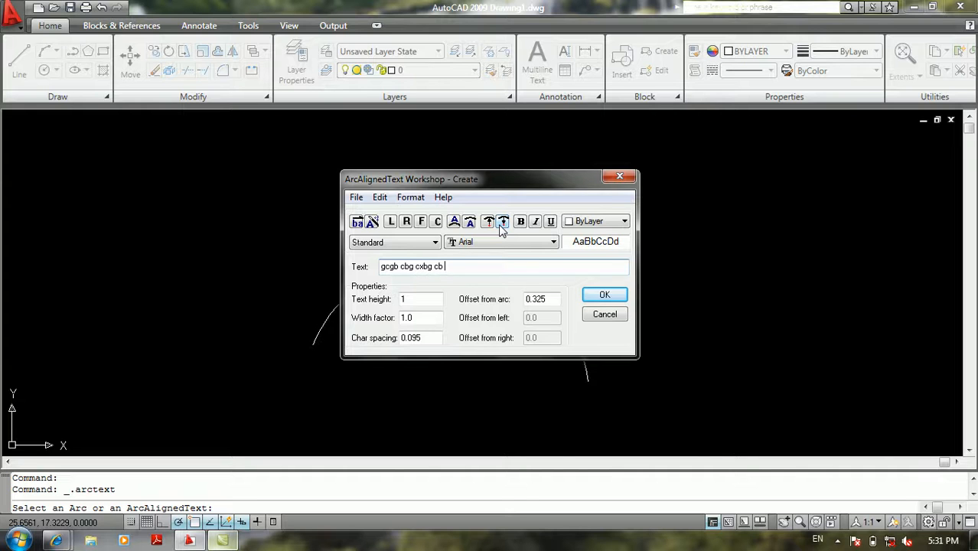
click(602, 295)
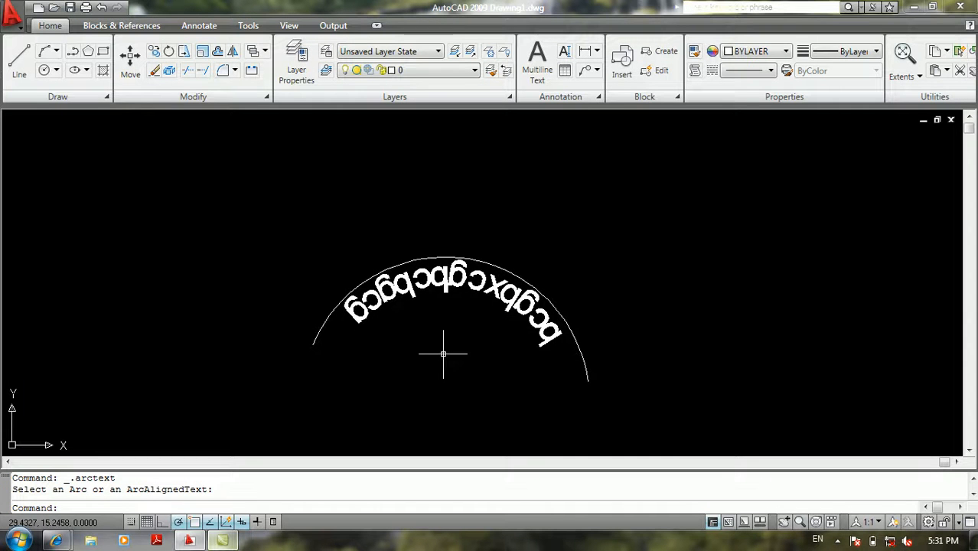
key(ctrl+z)
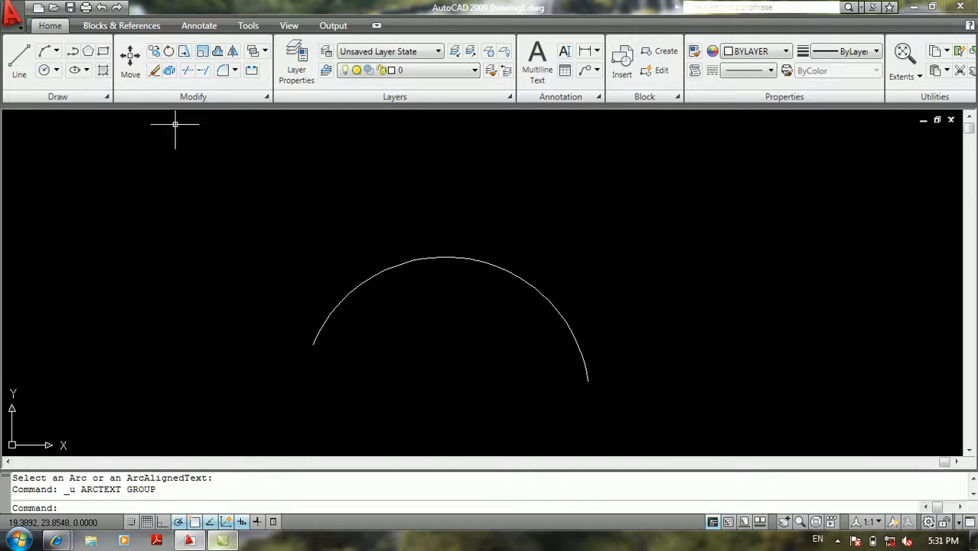
Start arc-aligned text "fvdx gx b" on the arc and examine the available colours, text styles and fonts
click(12, 16)
mouse_move(30, 234)
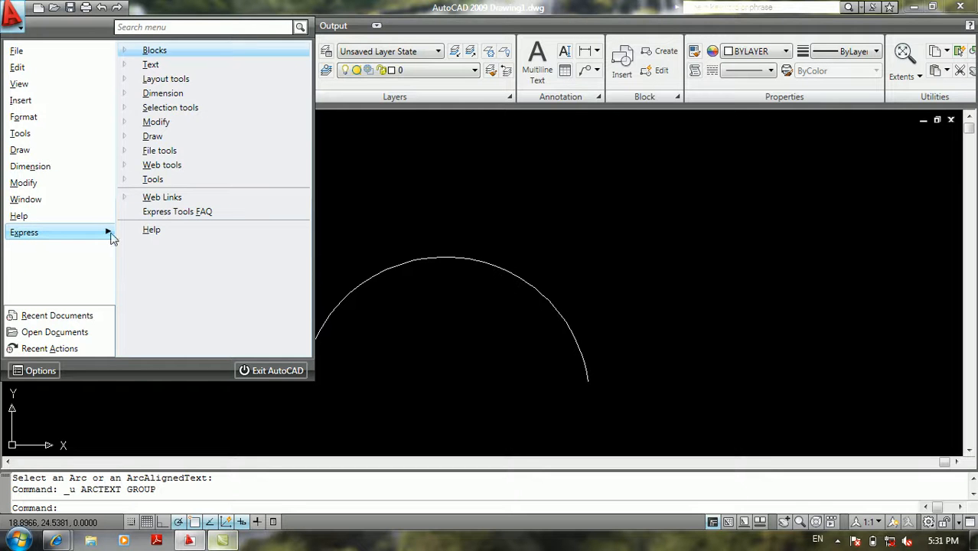
mouse_move(153, 66)
click(189, 173)
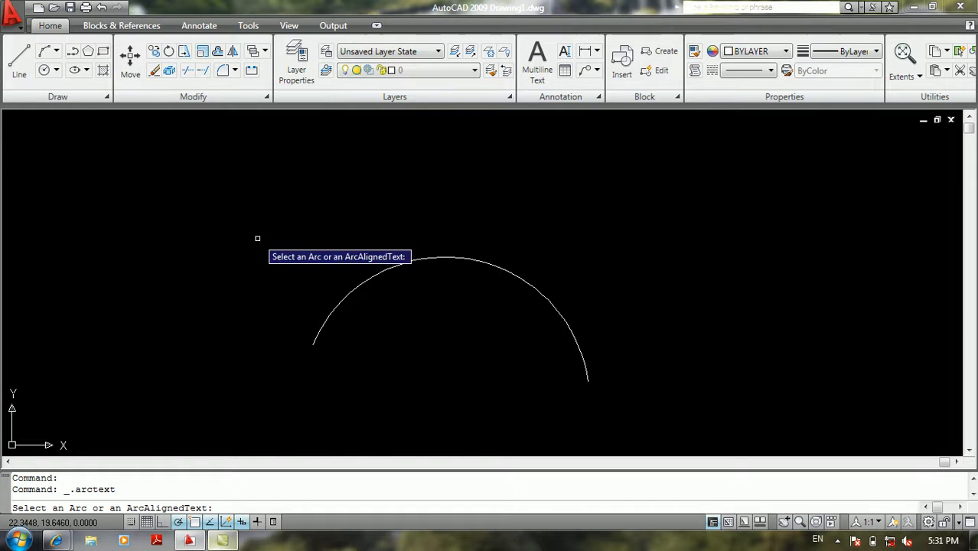
click(334, 317)
text(fvdx gx b)
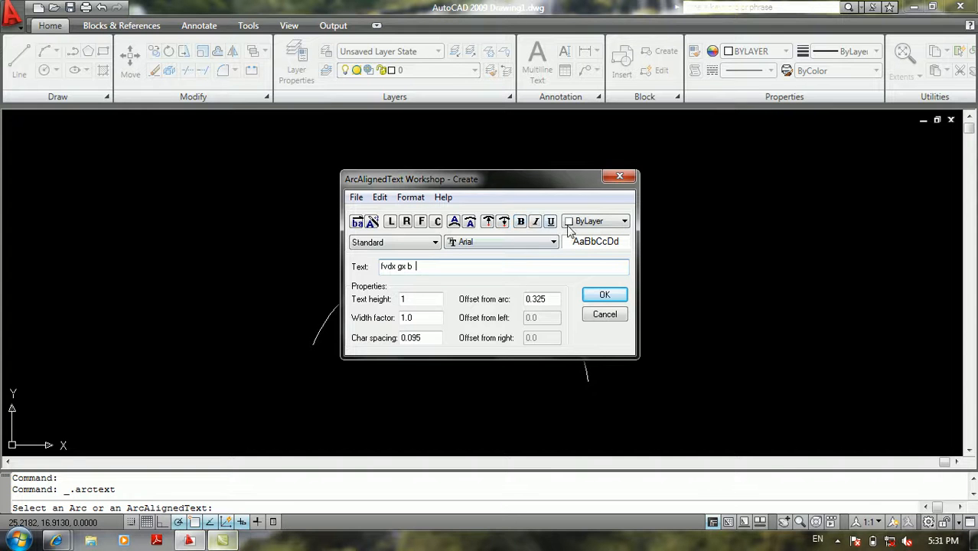
click(598, 230)
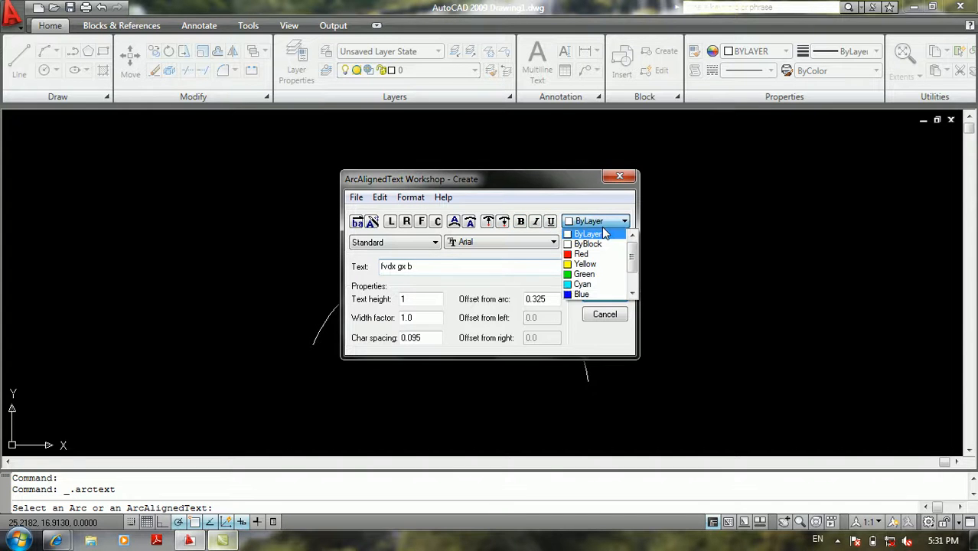
click(600, 233)
click(405, 246)
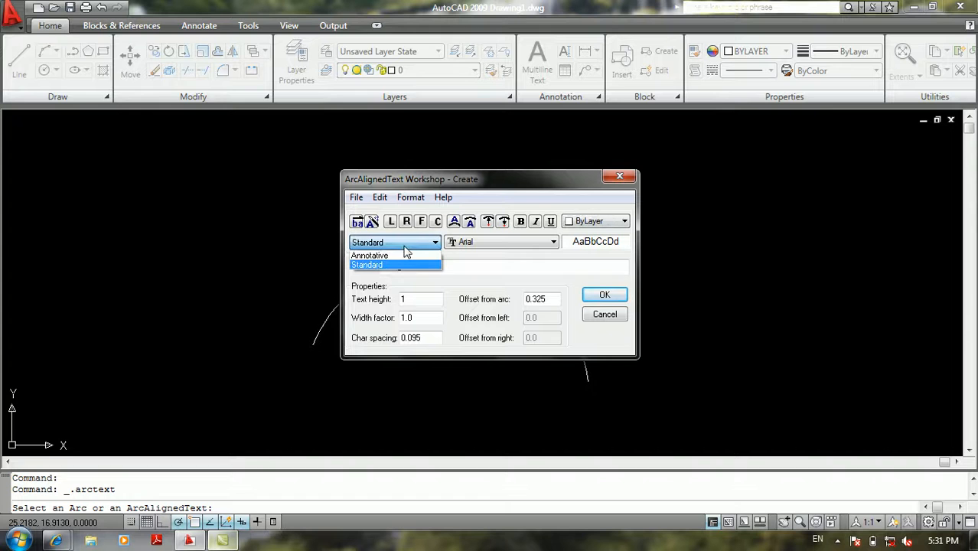
click(405, 246)
click(472, 243)
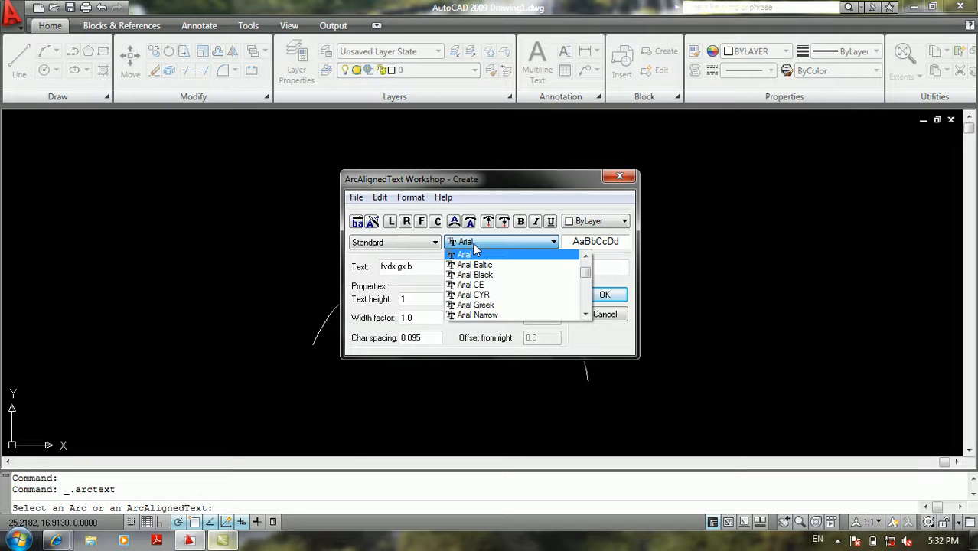
click(472, 254)
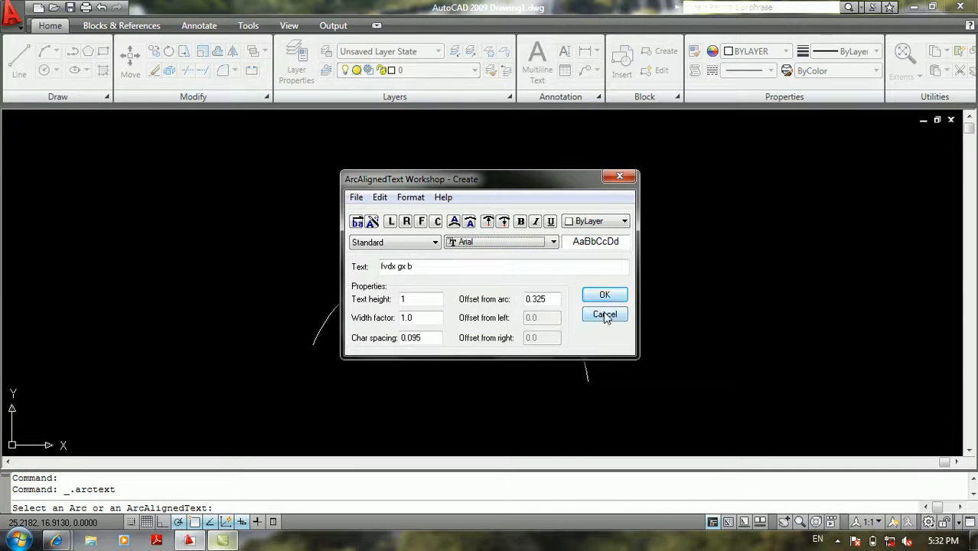
Examine the arc text's alignment, position, direction and typeface options, and discard the unfinished text
click(356, 198)
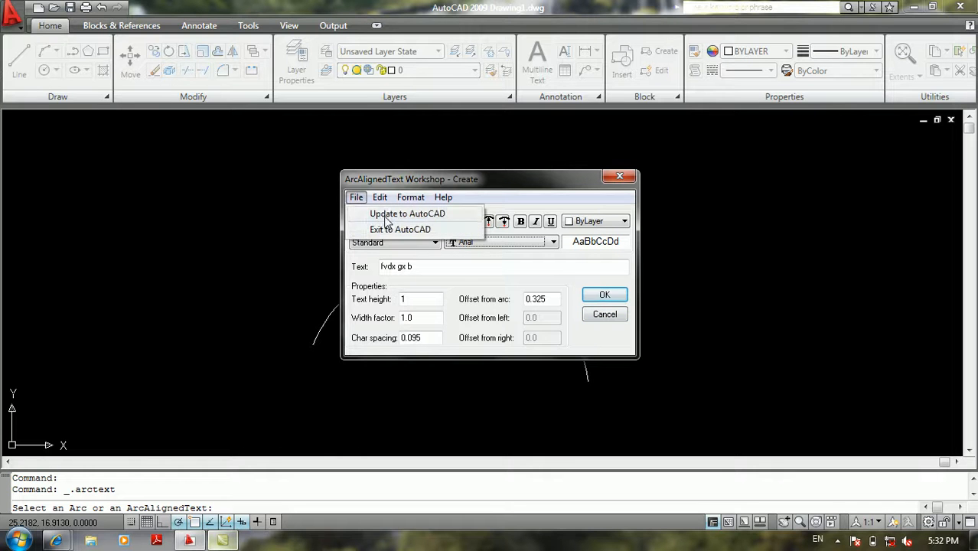
mouse_move(380, 200)
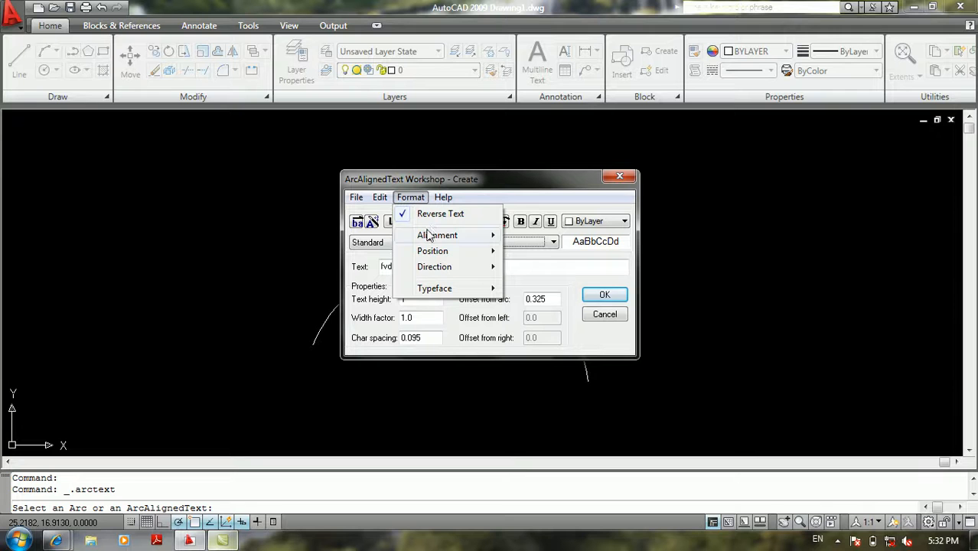
mouse_move(474, 242)
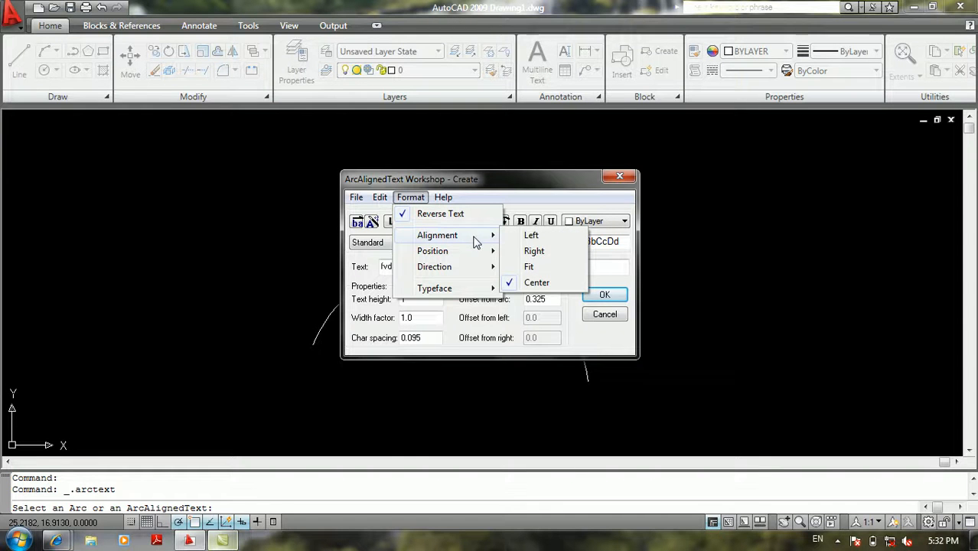
mouse_move(448, 252)
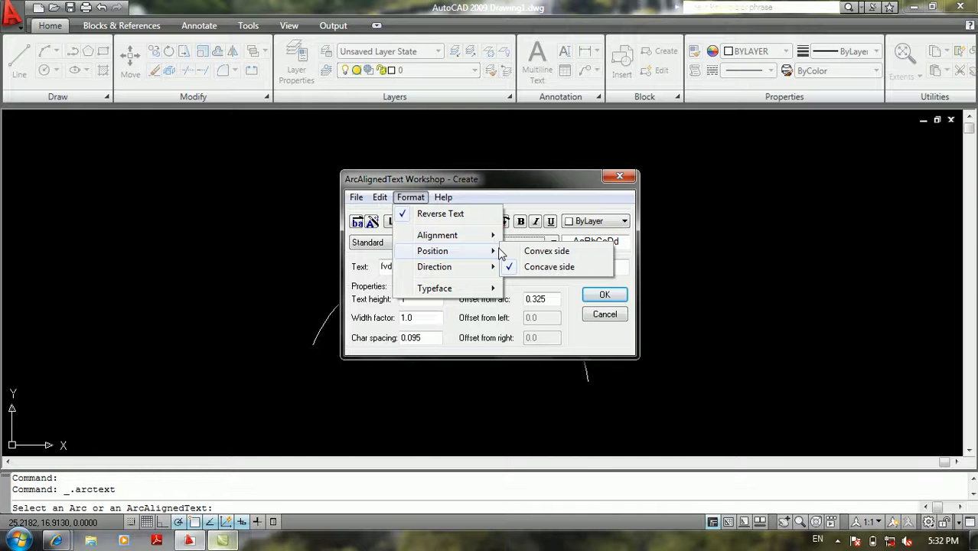
mouse_move(475, 273)
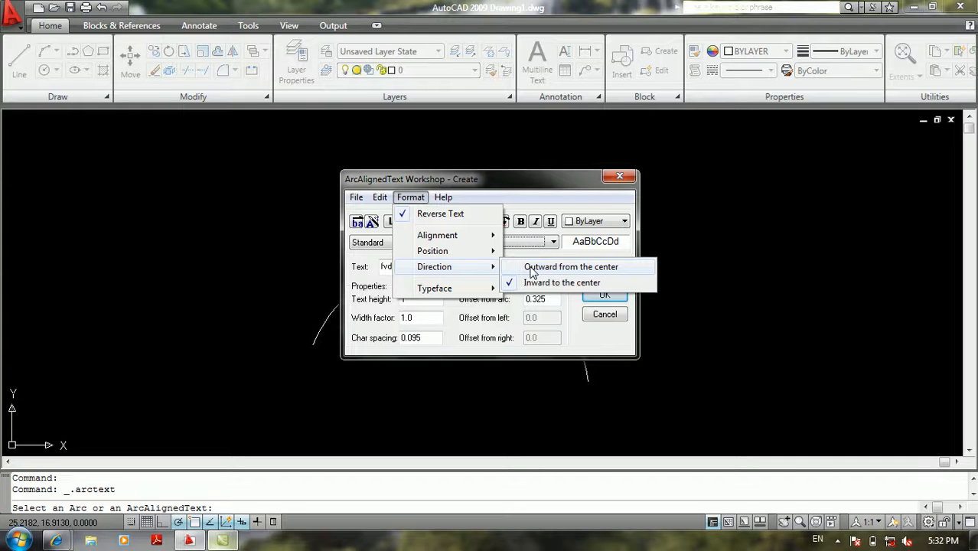
mouse_move(466, 291)
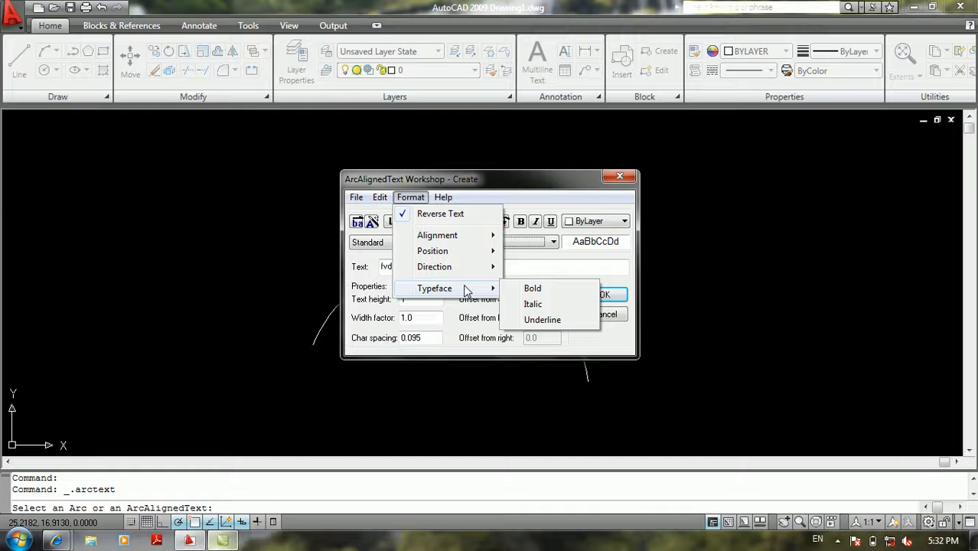
click(414, 197)
click(603, 315)
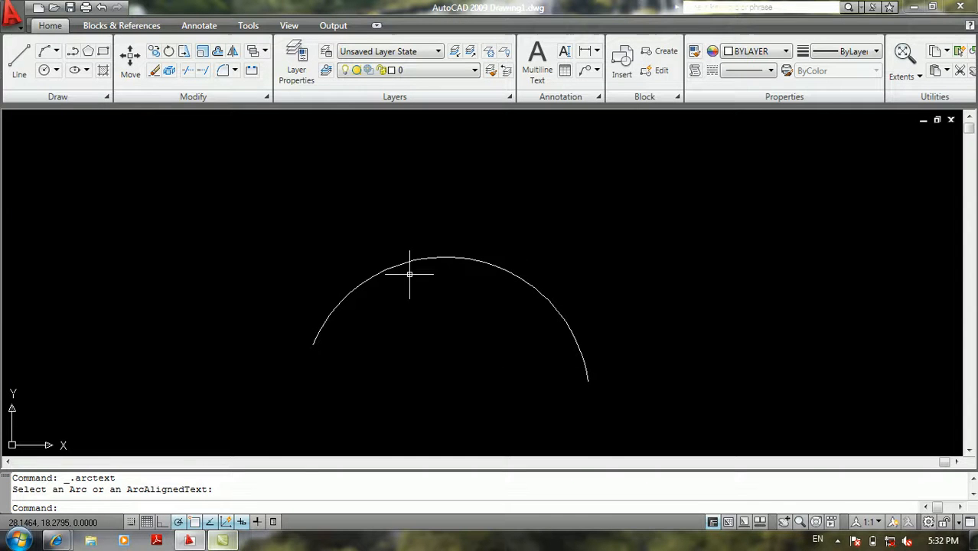
Create arc-aligned text "gvhjv bjnh" fitted along the whole arc on its convex side, with text height 0.425
key(Return)
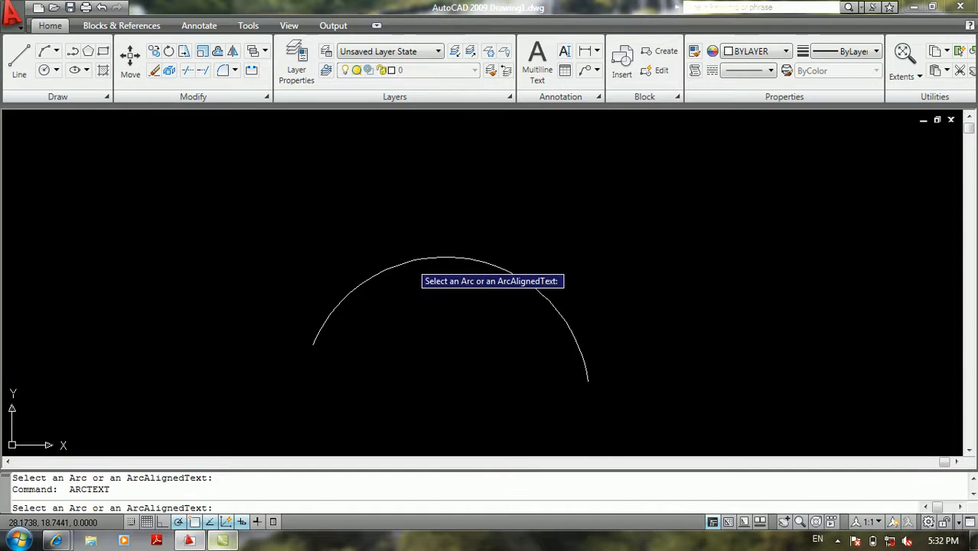
click(410, 262)
text(gvhjv bjnh)
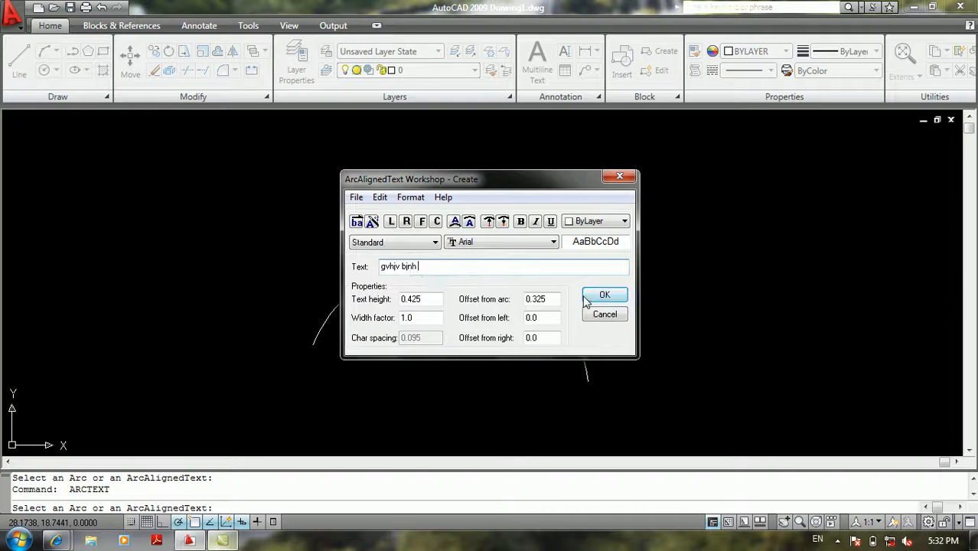
click(423, 223)
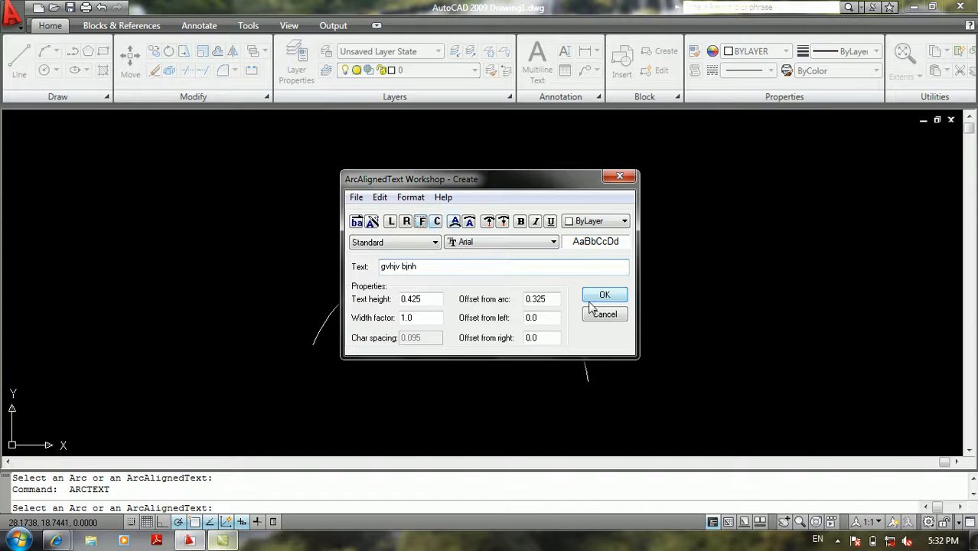
click(453, 221)
click(605, 297)
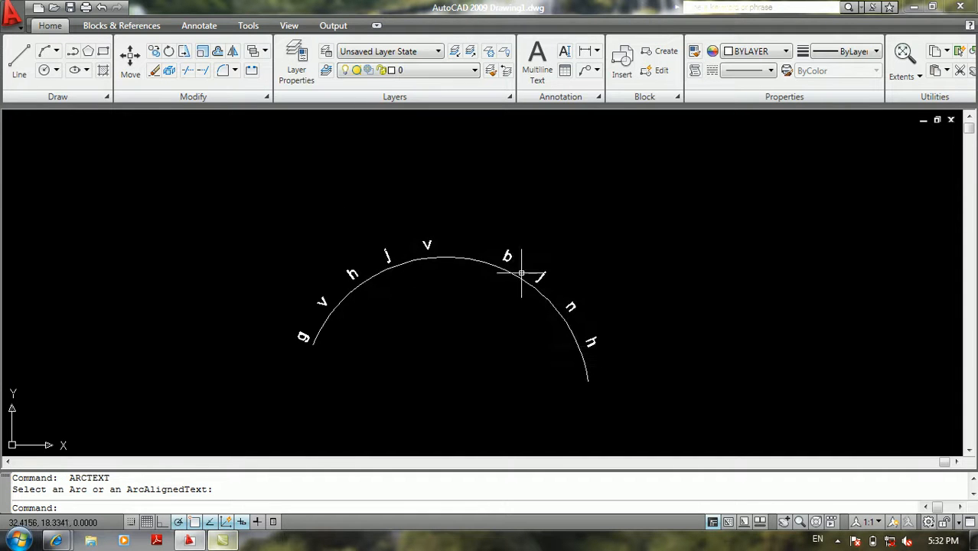
Erase the arc underneath the arc-aligned text, keeping the text
click(459, 257)
key(Delete)
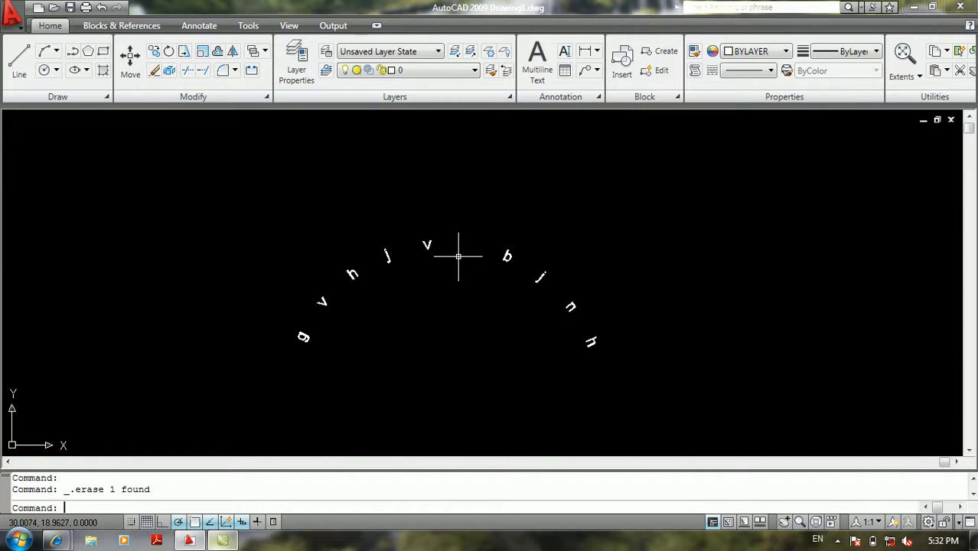
middle_drag(546, 269, 296, 279)
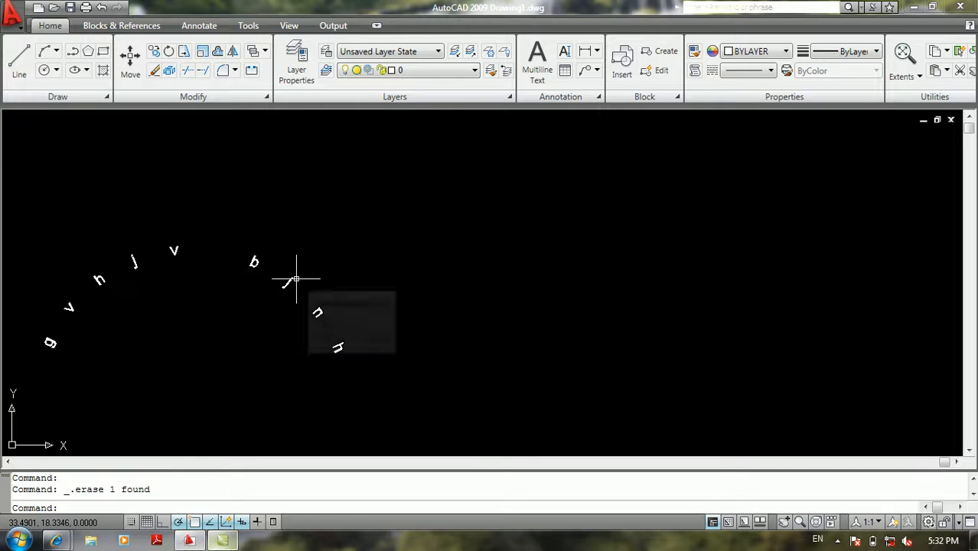
Erase the masked text on the brown background beside the large text "cgc cb cb"
text(z)
key(Return)
text(a)
key(Return)
scroll(295, 277, down, 3)
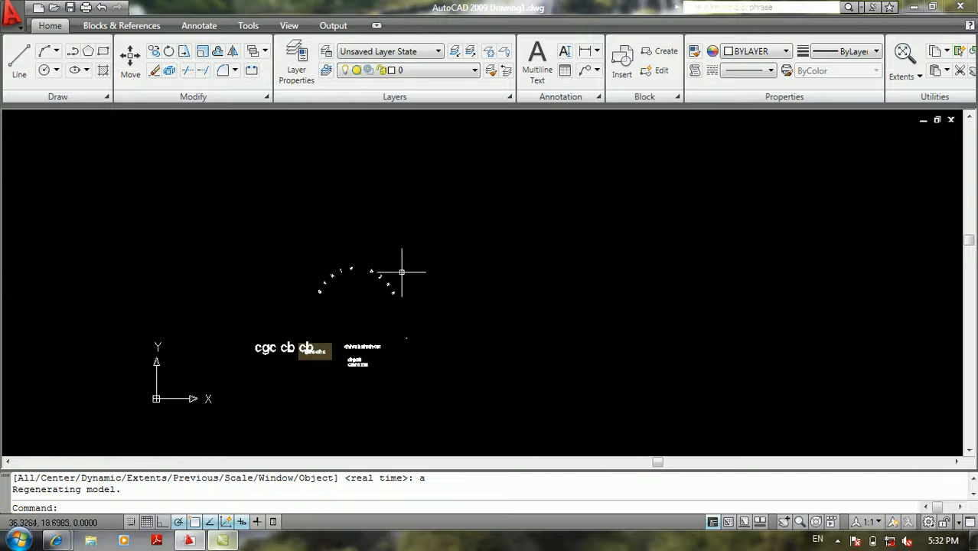
middle_drag(370, 305, 500, 262)
scroll(448, 281, up, 4)
scroll(694, 302, up, 2)
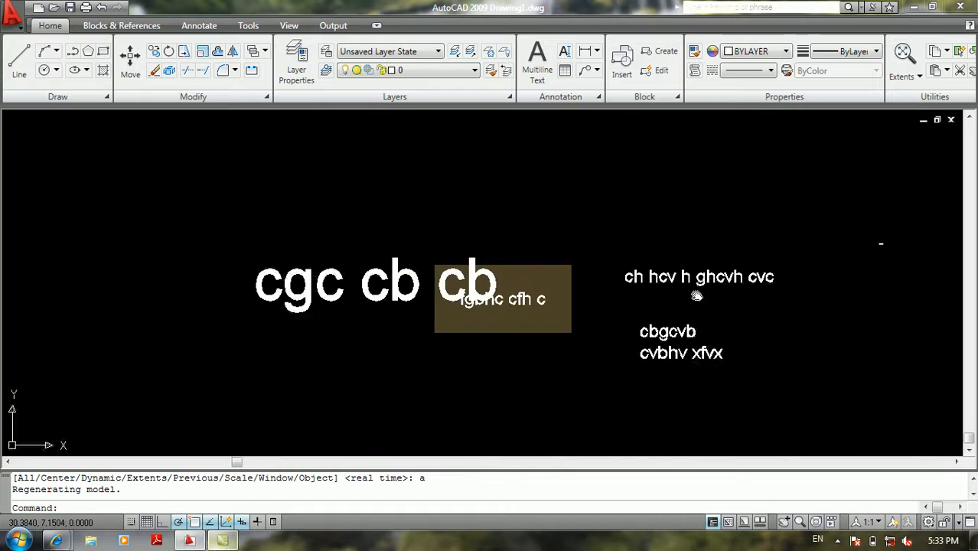
middle_drag(694, 303, 548, 325)
scroll(548, 326, up, 2)
middle_drag(500, 277, 441, 287)
click(330, 262)
click(244, 333)
key(Delete)
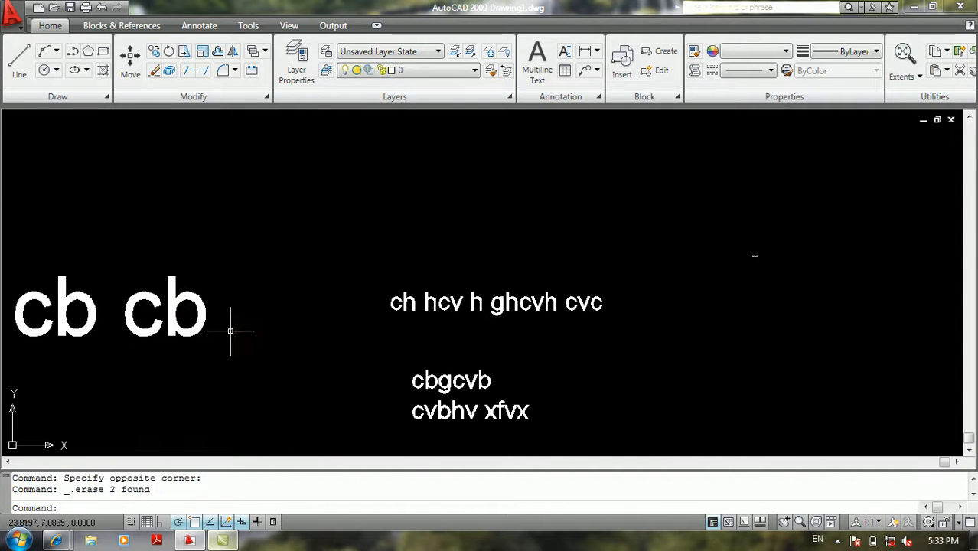
Enclose the text "ch hcv h ghcvh cvc" in a variable-size circle with a distance offset factor of 1
click(7, 29)
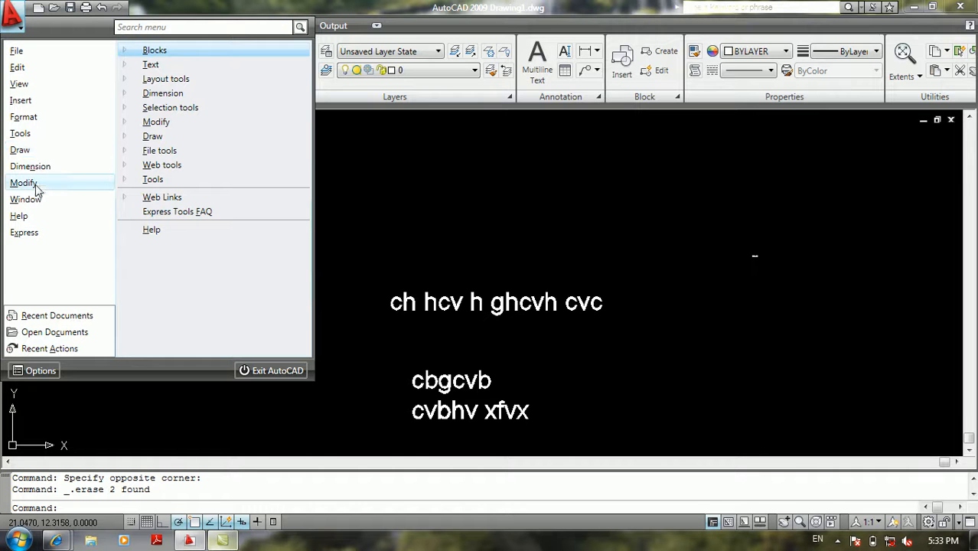
mouse_move(46, 239)
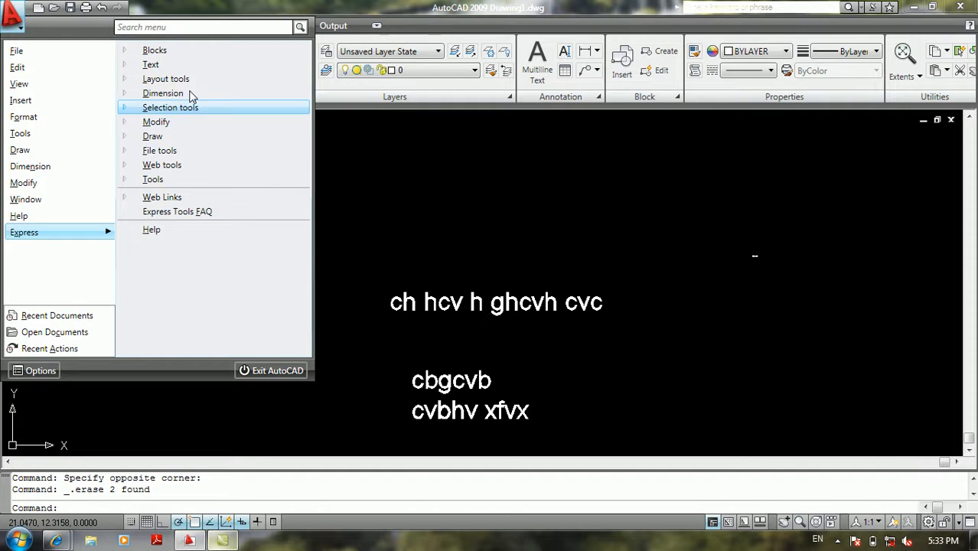
mouse_move(199, 72)
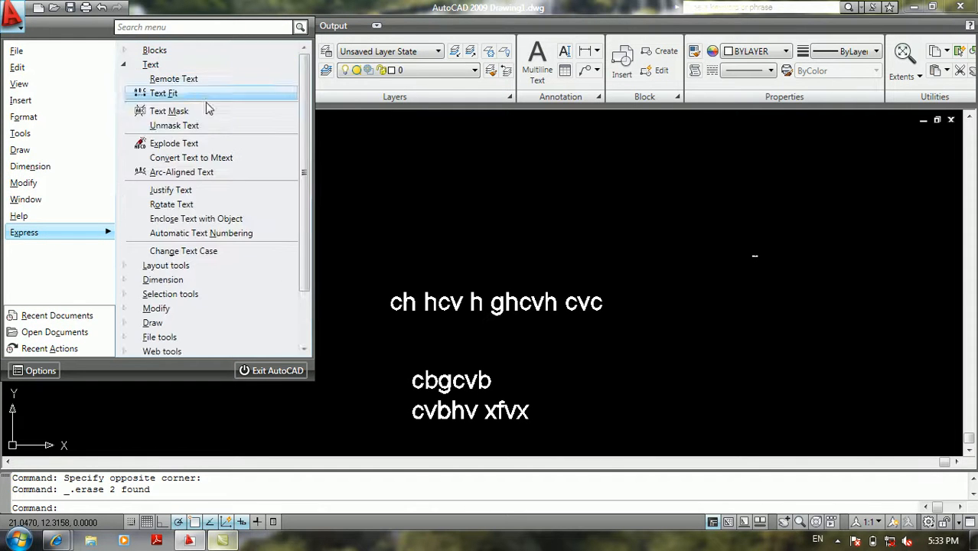
click(195, 219)
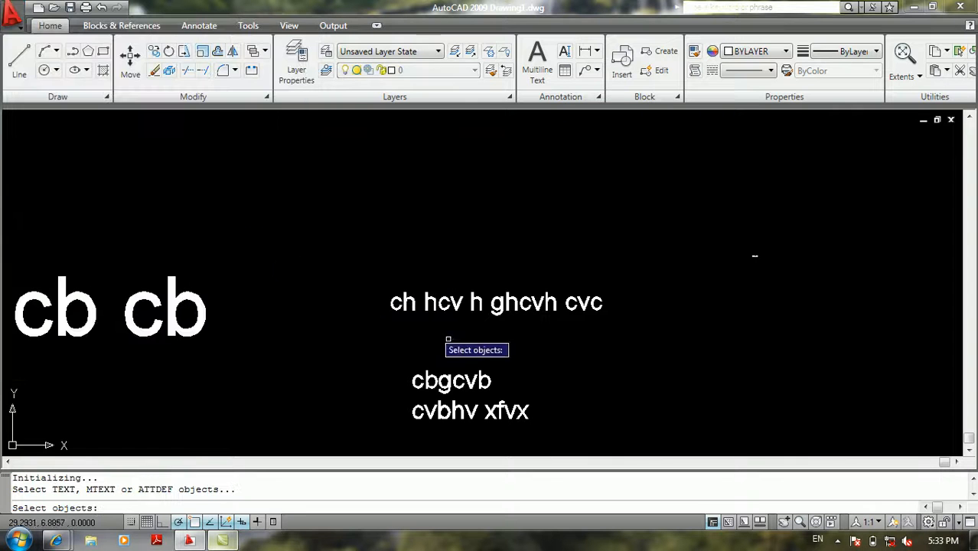
click(480, 305)
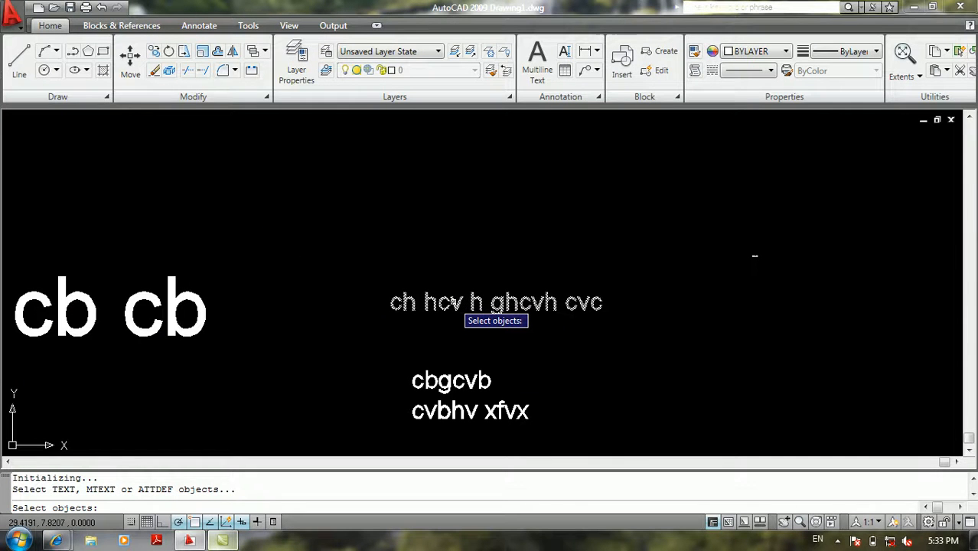
key(Return)
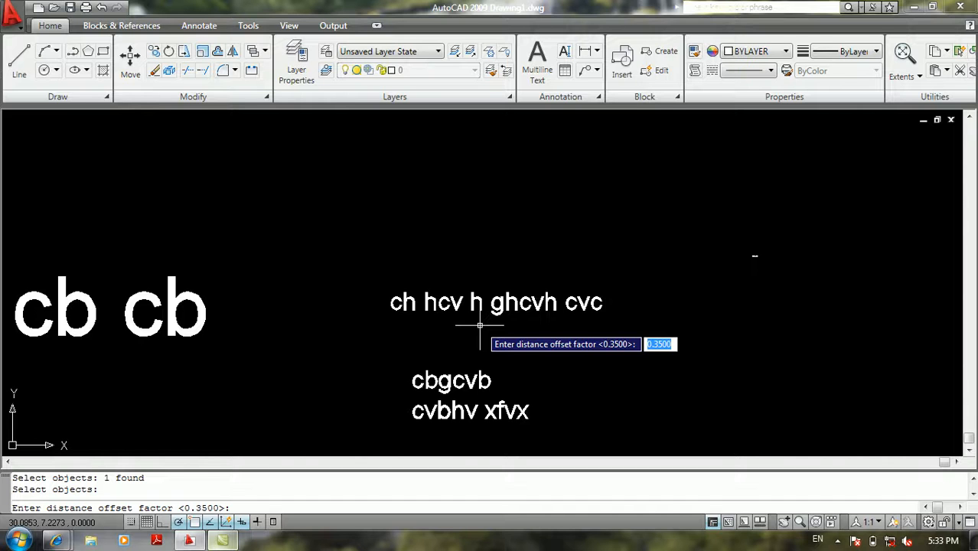
text(1)
key(Return)
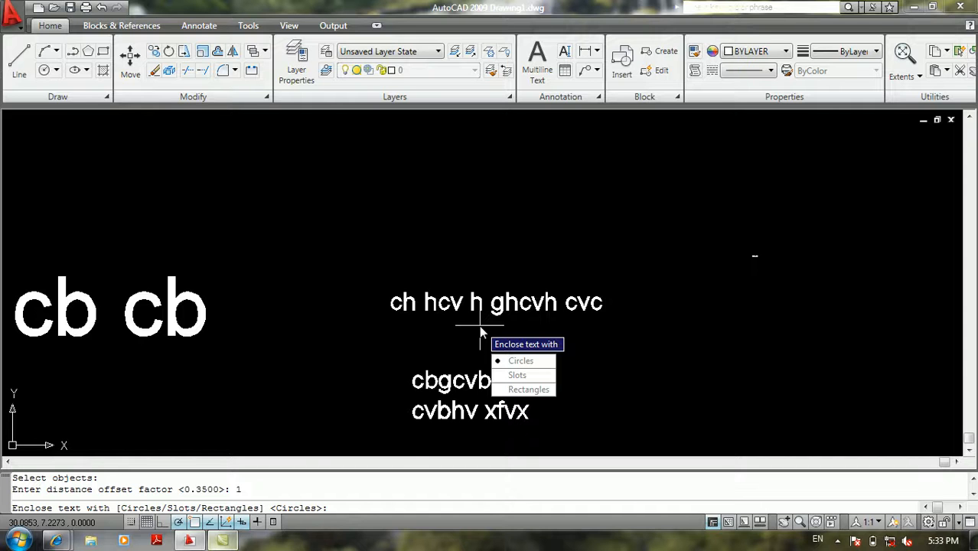
text(c)
key(Return)
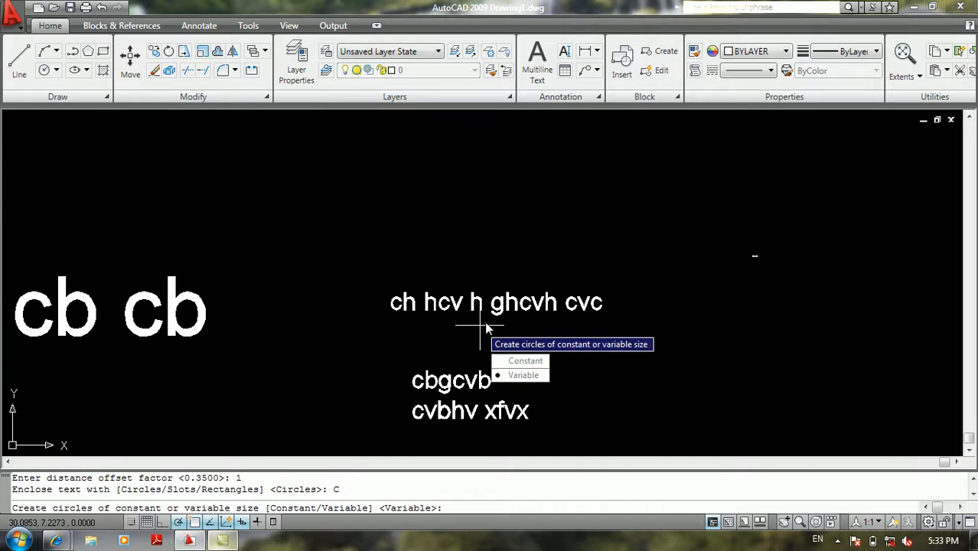
click(522, 375)
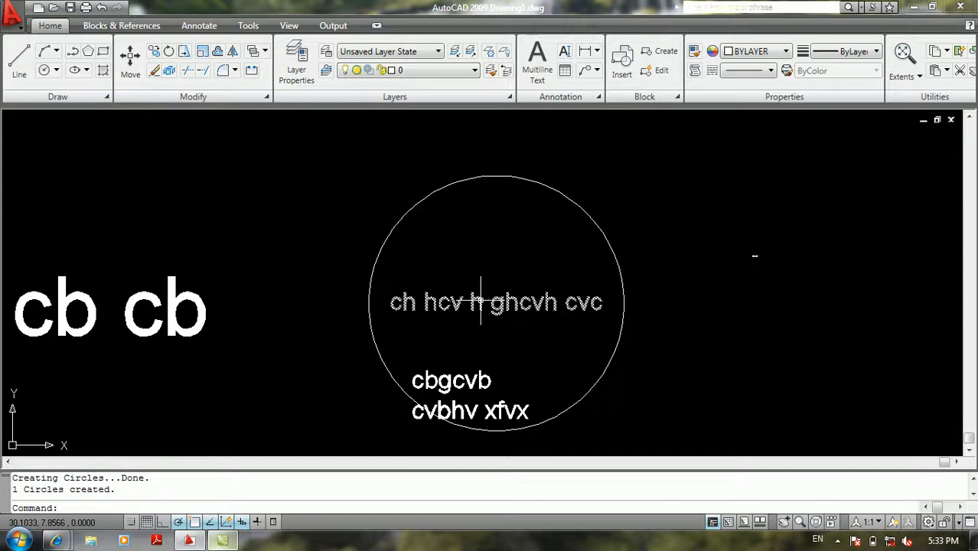
Erase the circle around the text "ch hcv h ghcvh cvc"
click(630, 167)
click(518, 223)
key(Delete)
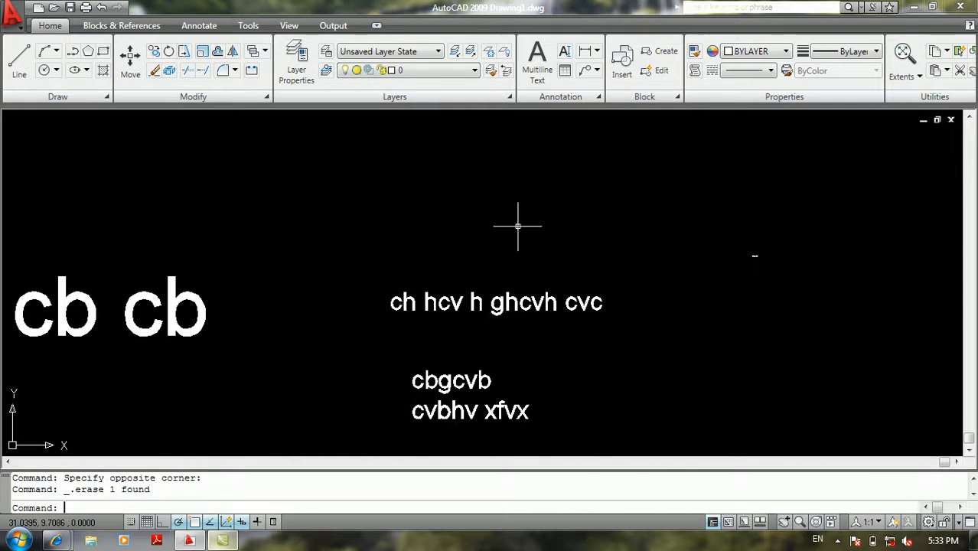
Enclose the text "ch hcv h ghcvh cvc" in a slot with offset factor 1, constant in both width and height
click(16, 23)
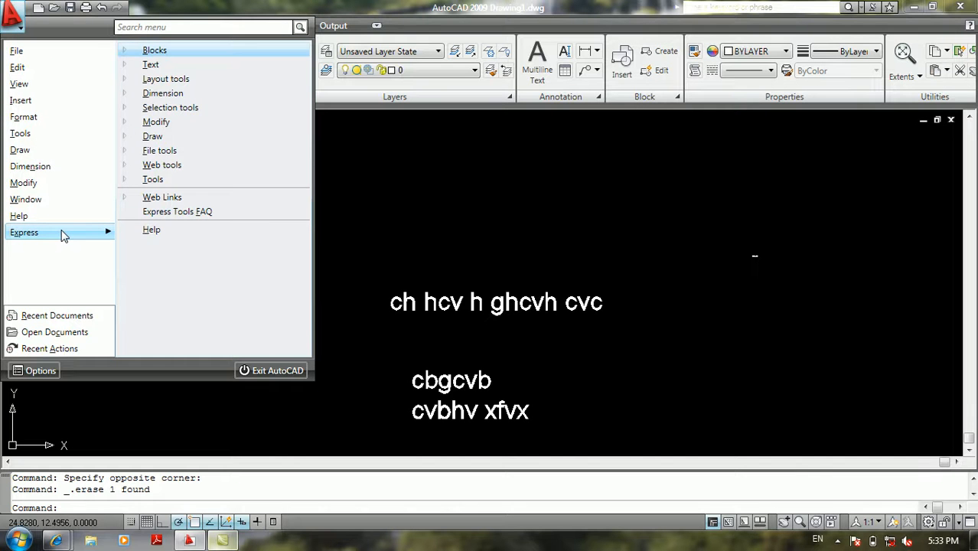
mouse_move(197, 71)
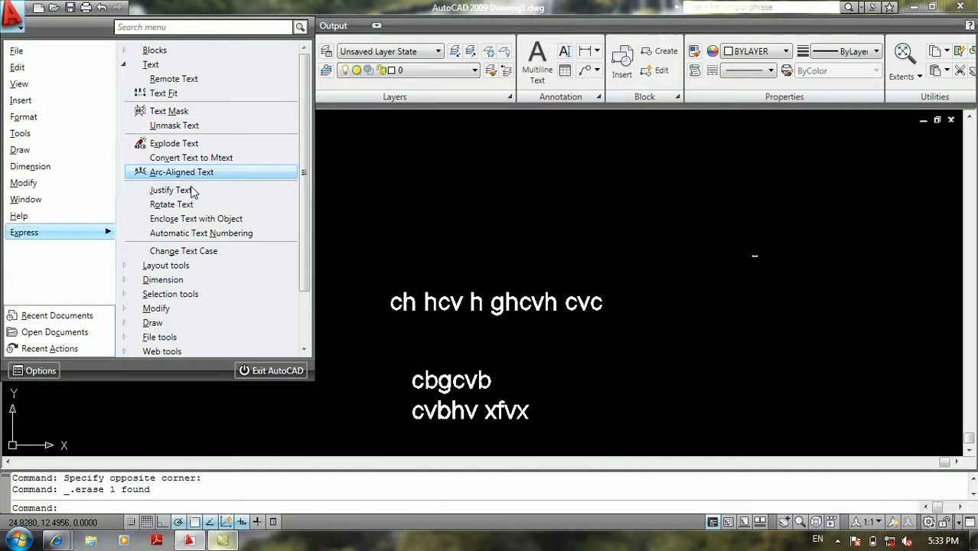
click(200, 216)
click(408, 304)
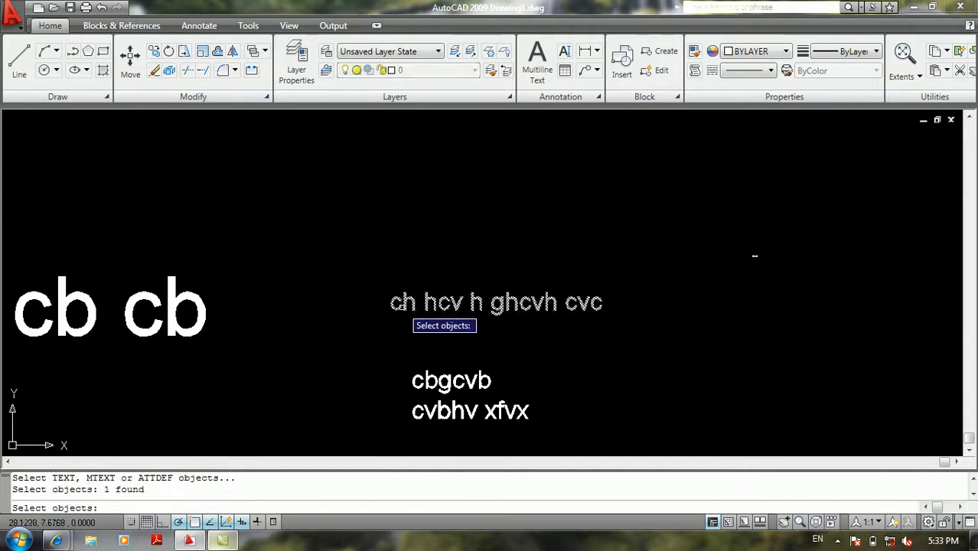
key(Return)
key(Return)
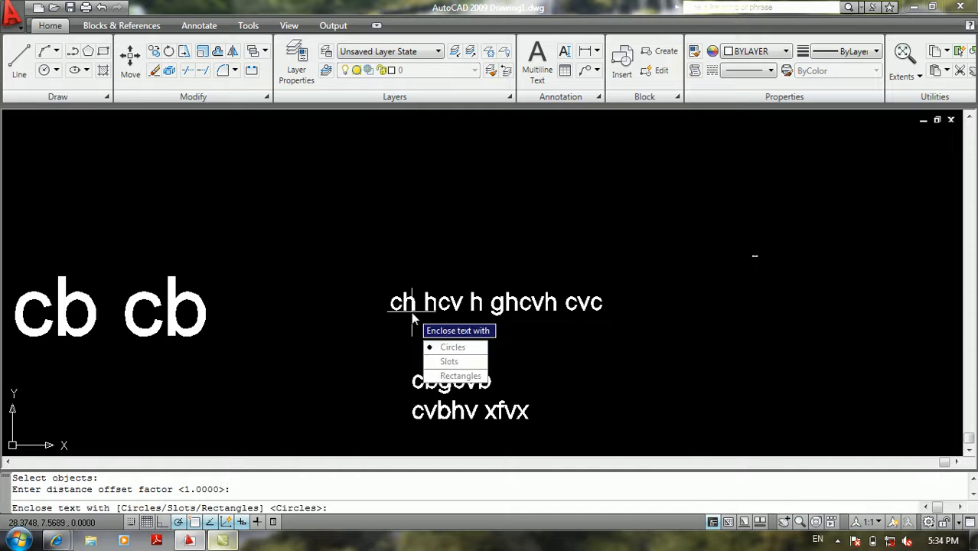
click(441, 361)
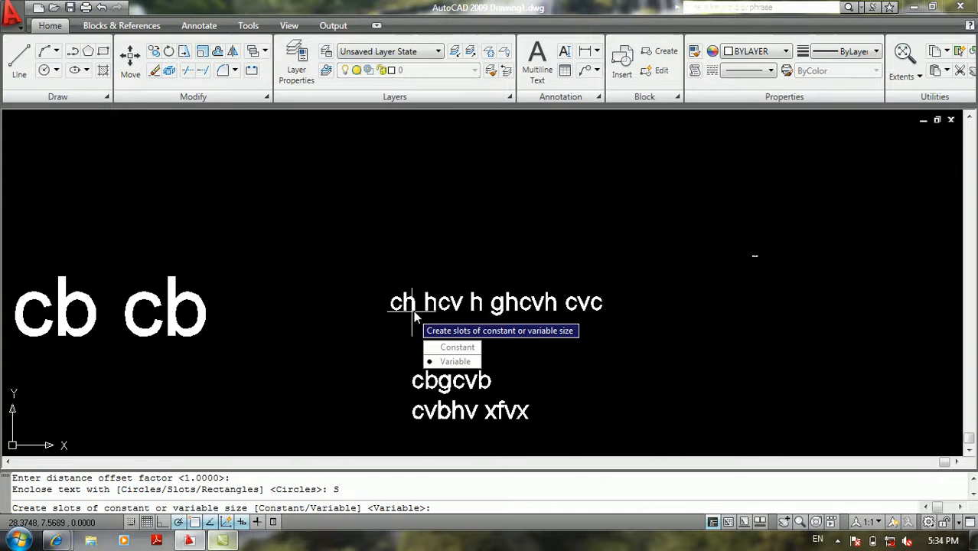
click(457, 347)
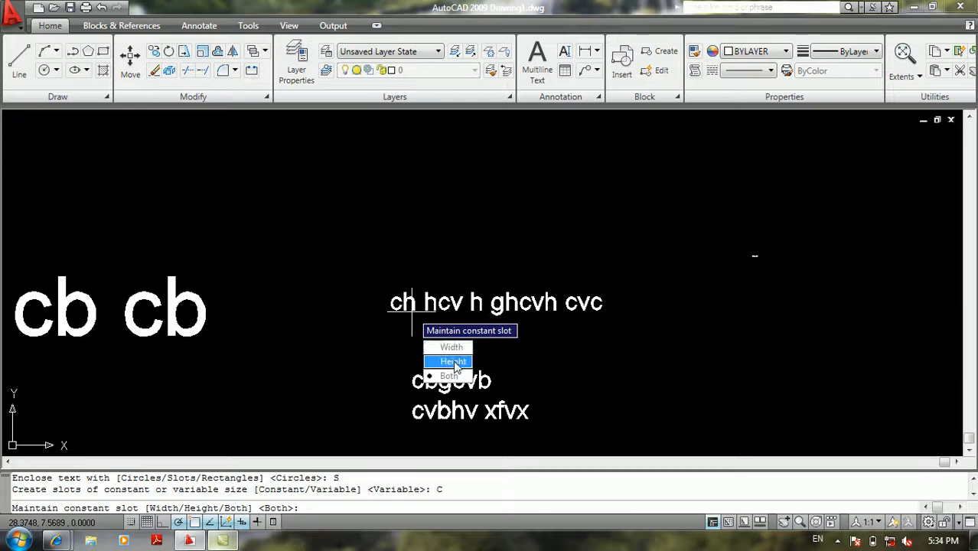
click(449, 376)
Enclose the text "cbgcvb" in a variable-size rectangle with a distance offset factor of 1
middle_drag(439, 287, 408, 243)
key(Return)
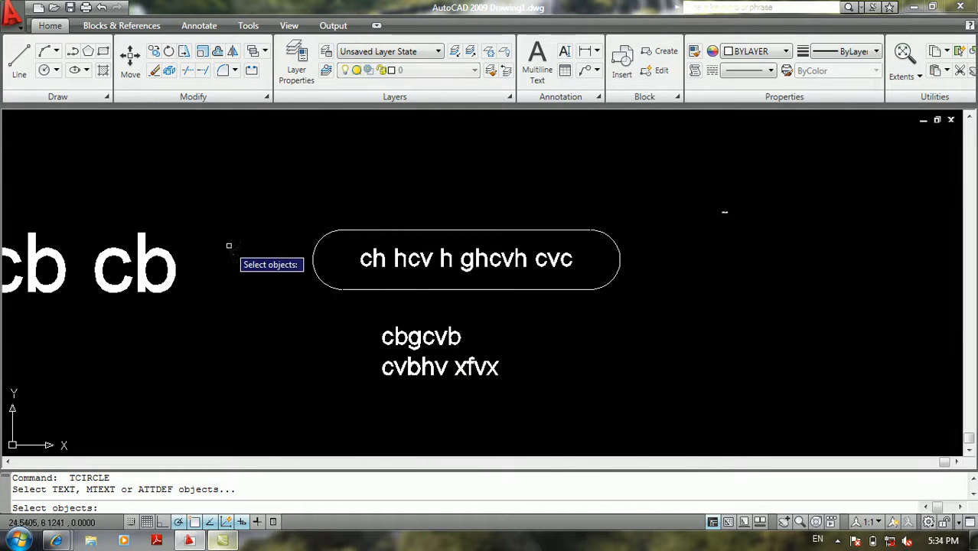
click(396, 346)
key(Return)
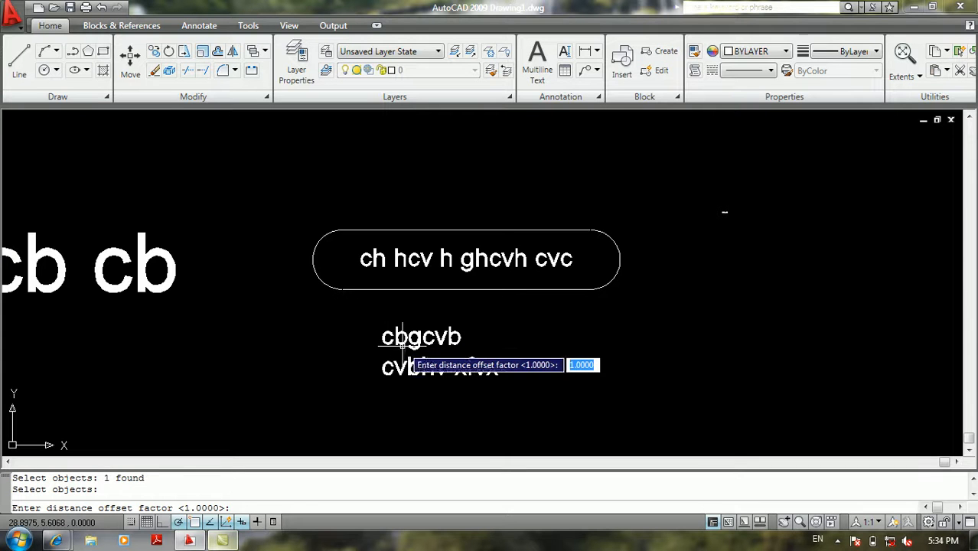
key(Return)
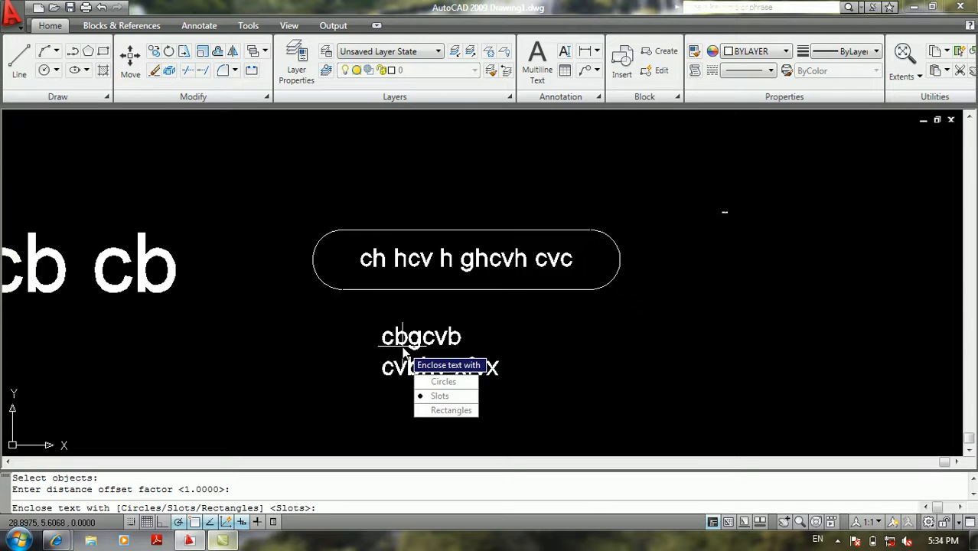
click(441, 411)
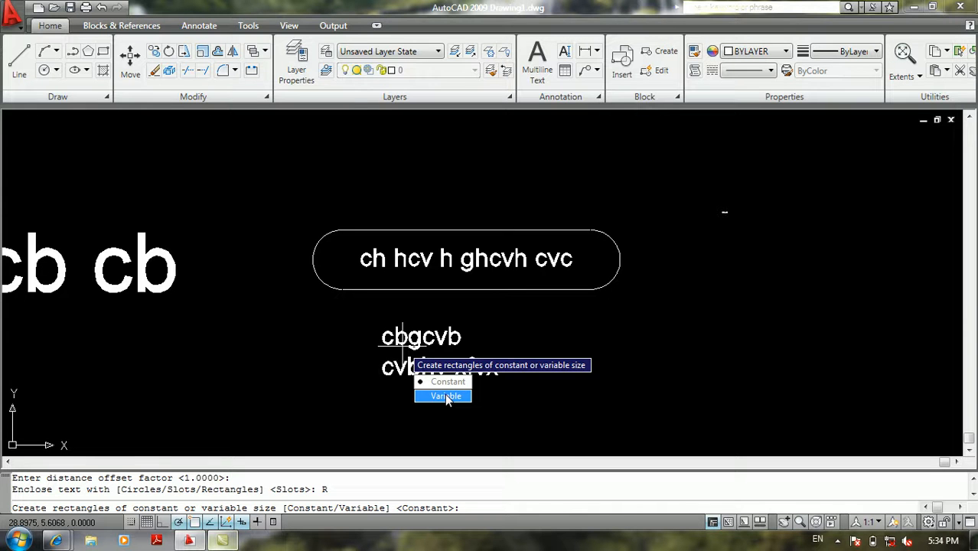
key(Return)
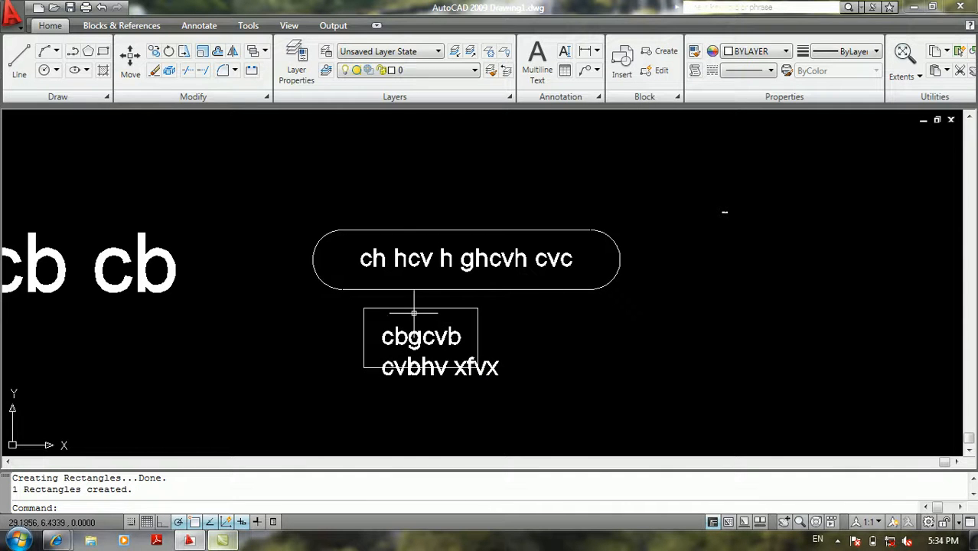
Create multiline text below "cgc cb cb" with the five lines "cfg", "fcghc", "cfgc", "cfgc" and "cgc"
mouse_move(410, 310)
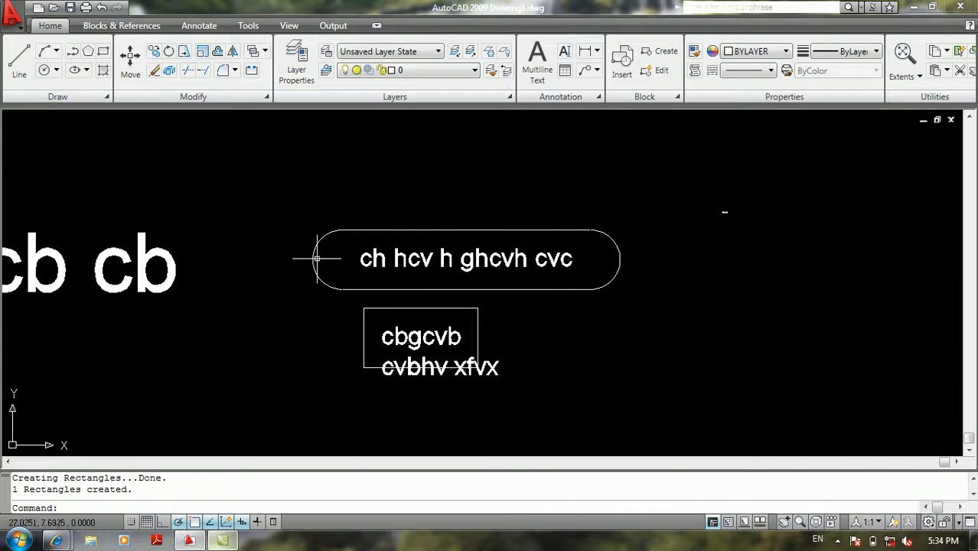
middle_drag(290, 245, 331, 227)
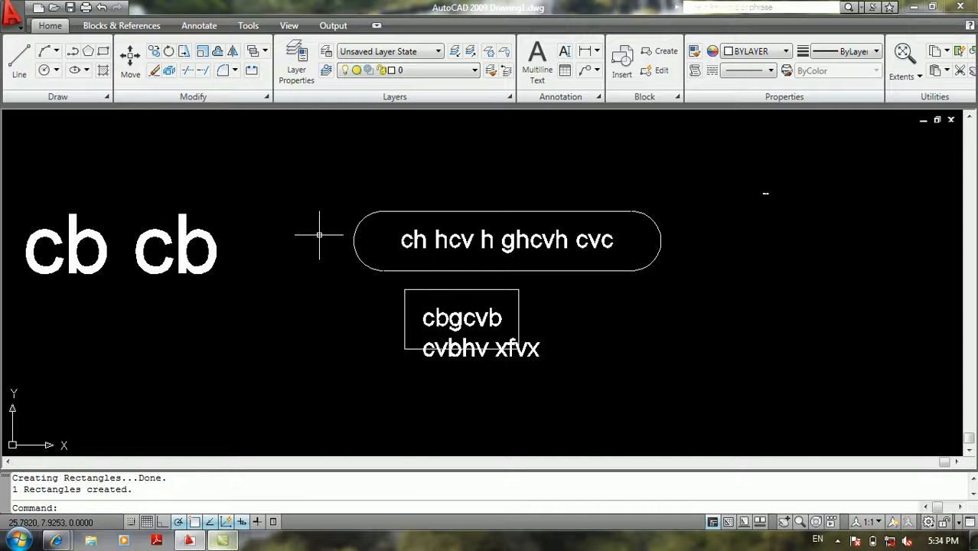
middle_drag(347, 251, 394, 261)
scroll(485, 257, down, 3)
scroll(450, 268, up, 4)
text(t)
key(Return)
click(294, 280)
click(401, 326)
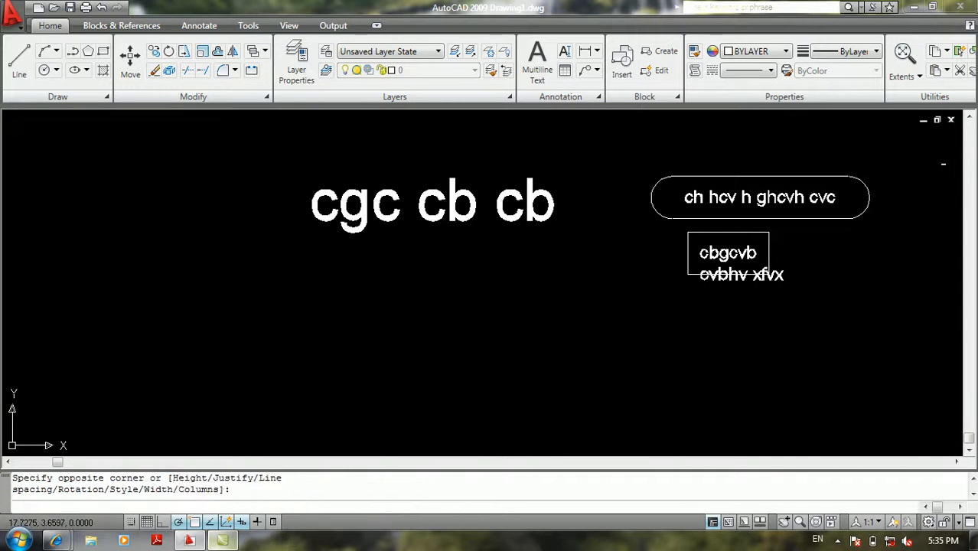
text(cfg)
key(Return)
text(fcghc)
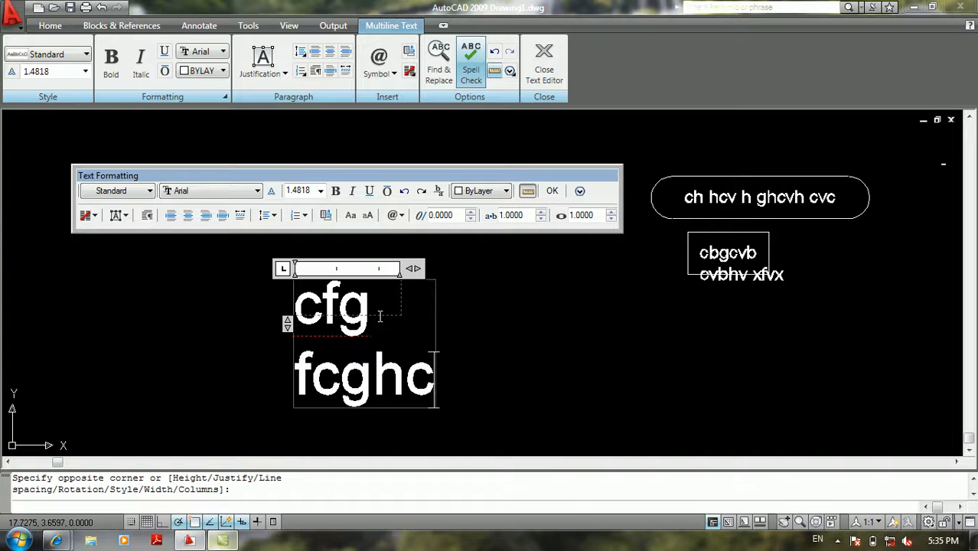
key(Return)
text(cfgc)
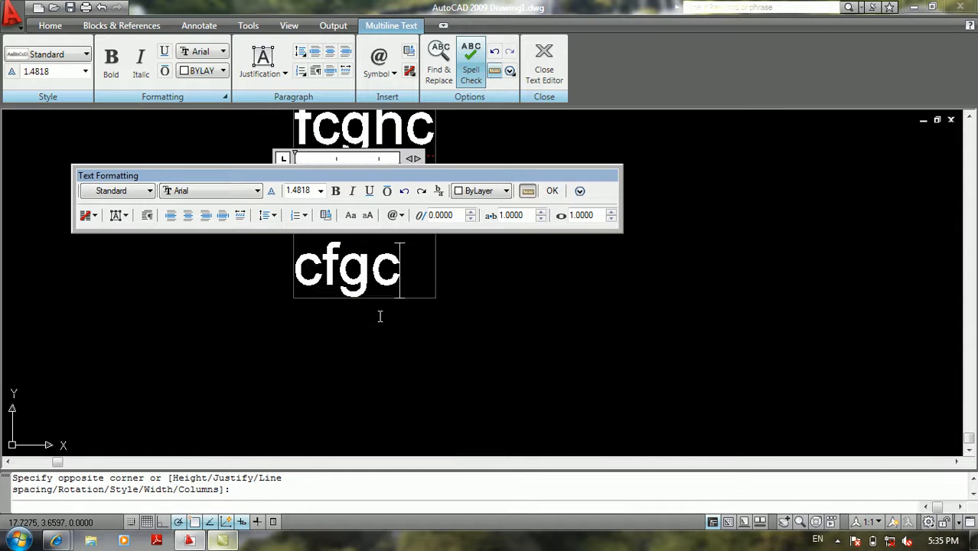
key(Return)
text(cgc)
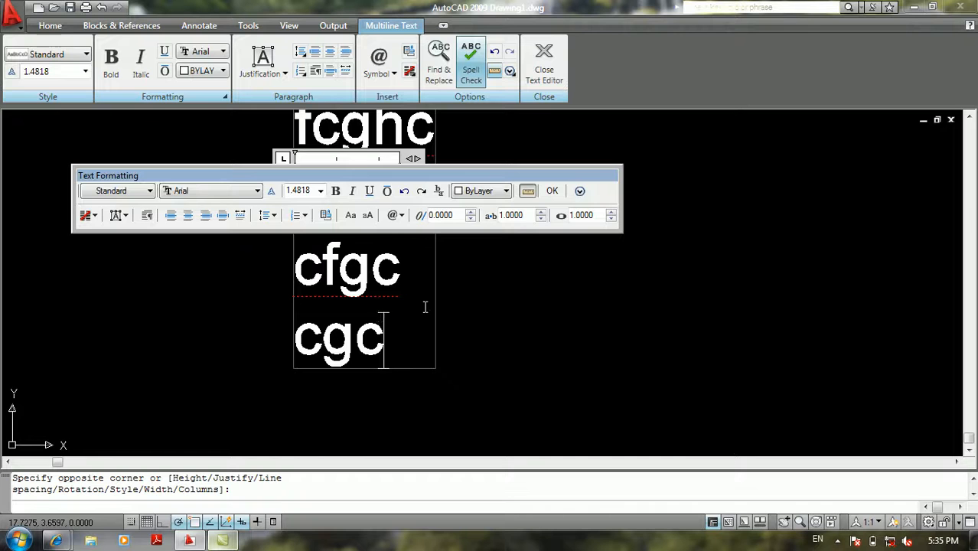
click(552, 191)
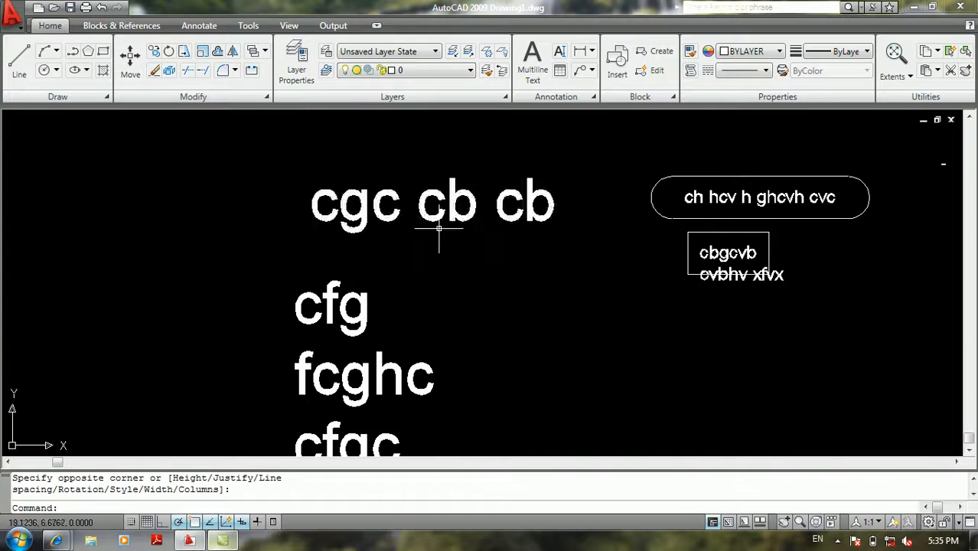
Change the case of the five-line multiline text below "cgc cb cb" to Sentence case
scroll(439, 226, down, 4)
click(13, 29)
mouse_move(30, 232)
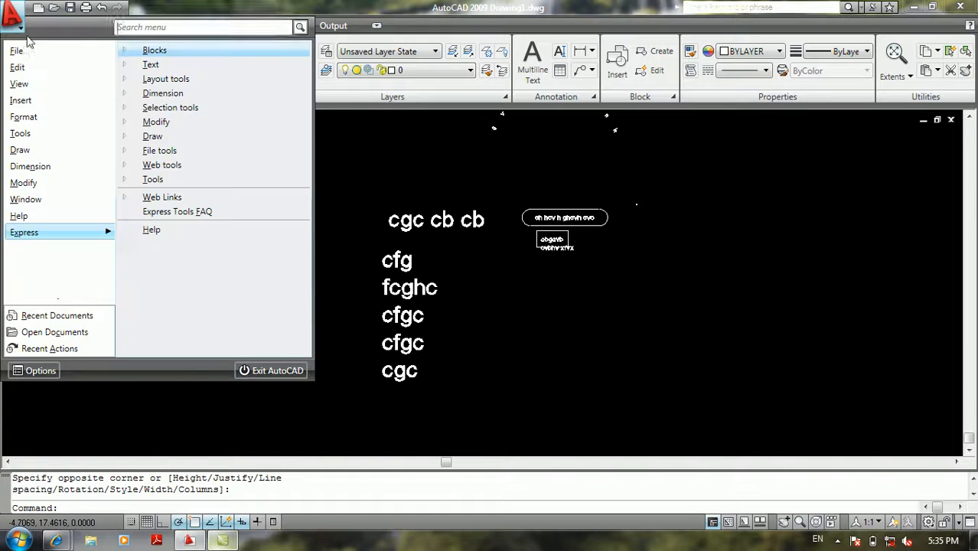
click(169, 67)
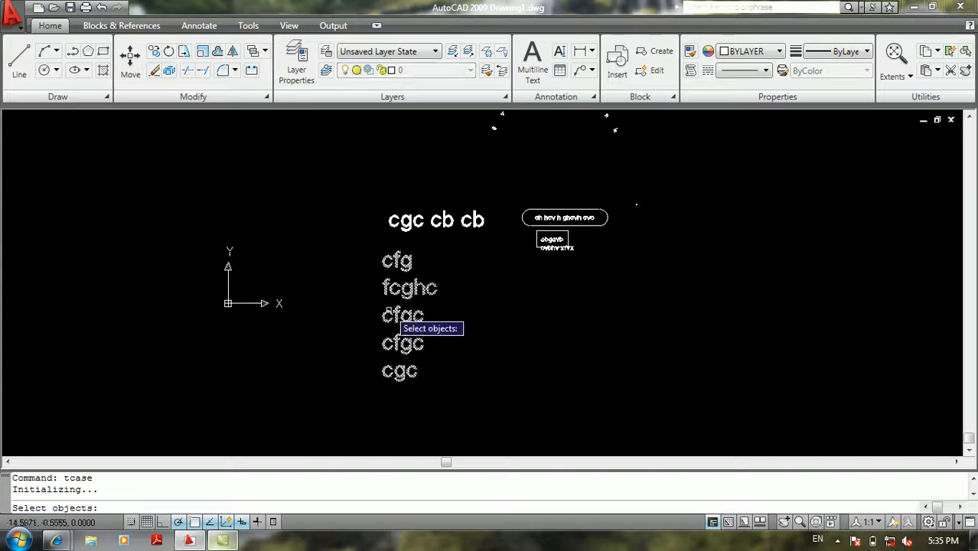
click(398, 292)
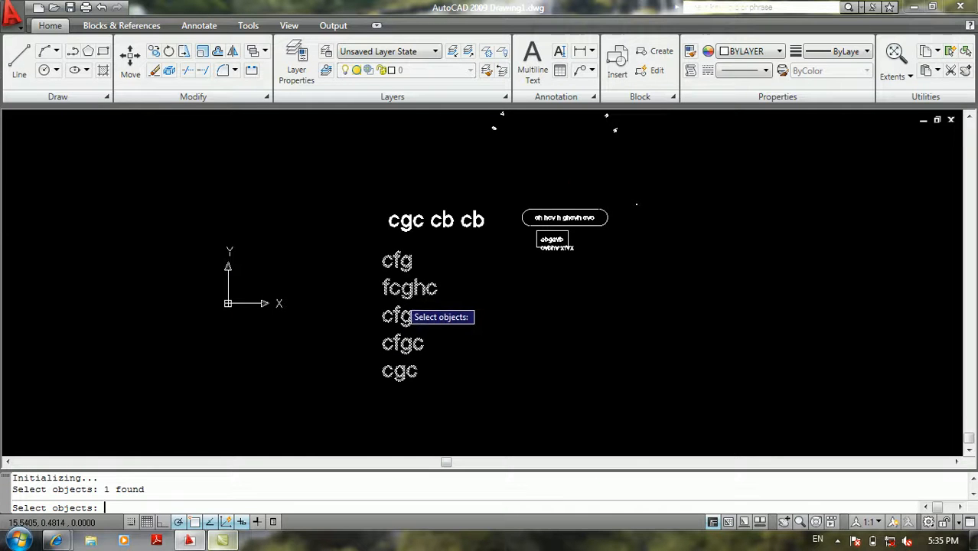
key(Return)
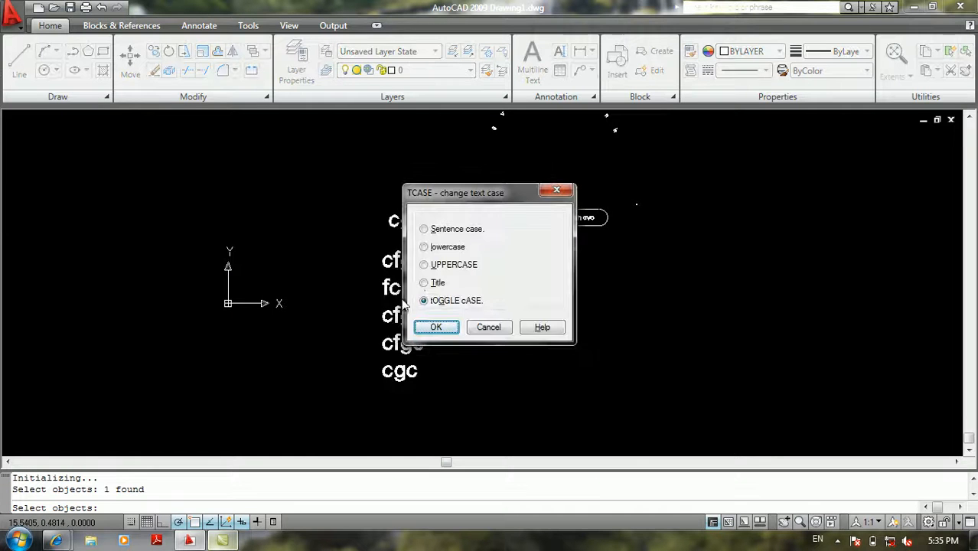
click(433, 231)
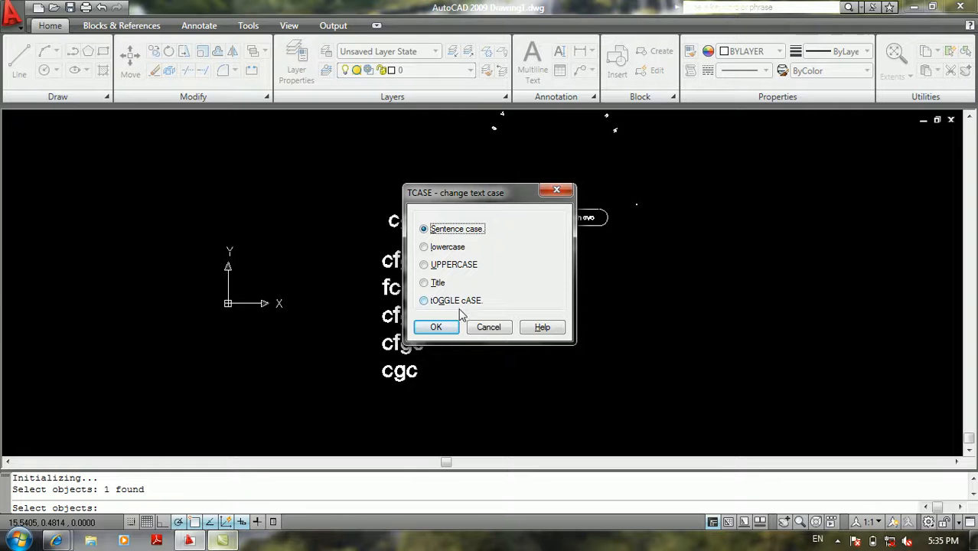
click(436, 328)
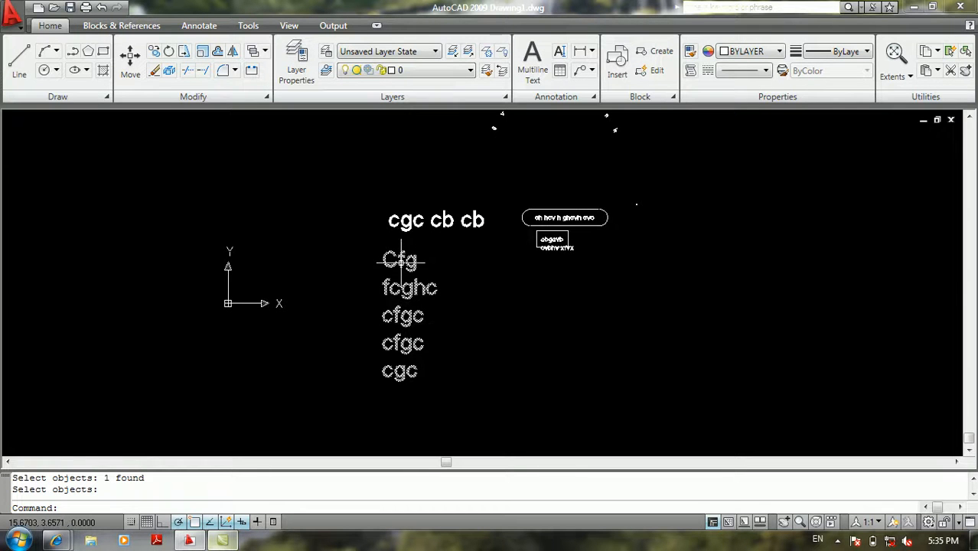
Change the case of the five-line multiline text to lowercase
key(Return)
click(408, 313)
key(Return)
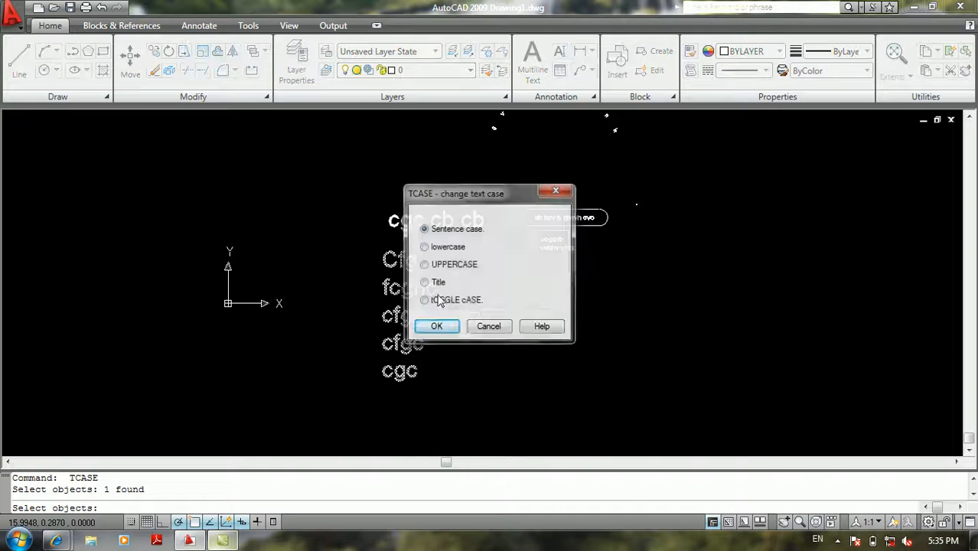
click(444, 249)
click(436, 326)
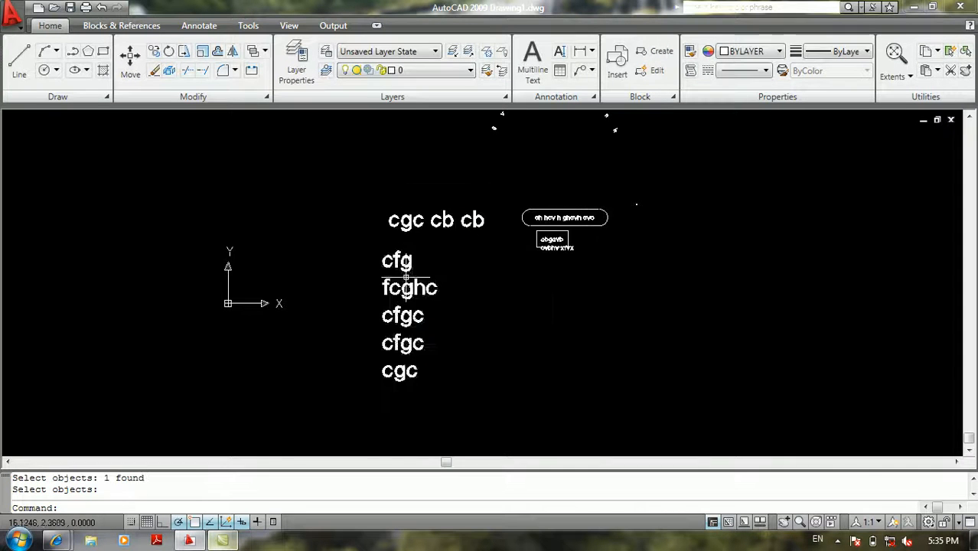
Change the case of the five-line multiline text to Title case
key(Return)
click(406, 314)
key(Return)
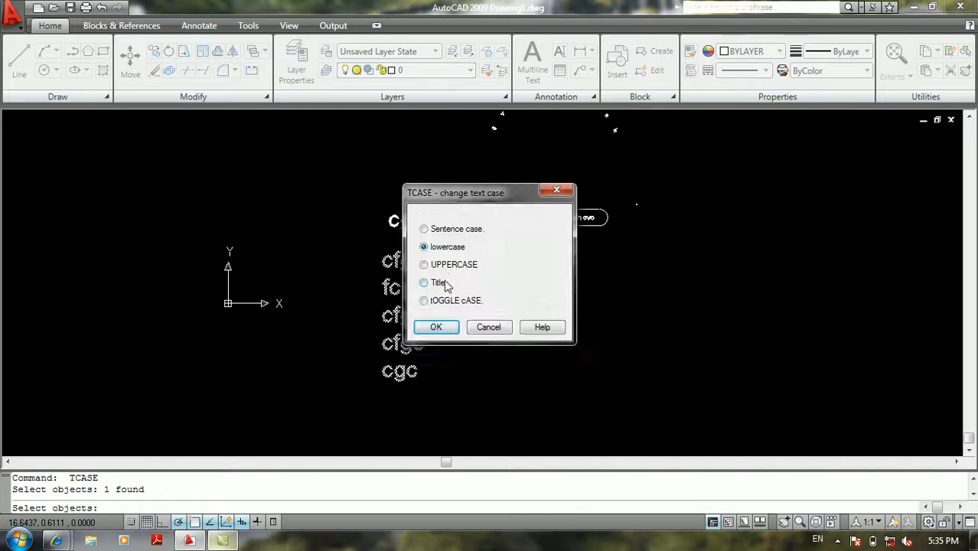
click(447, 268)
click(435, 282)
click(435, 326)
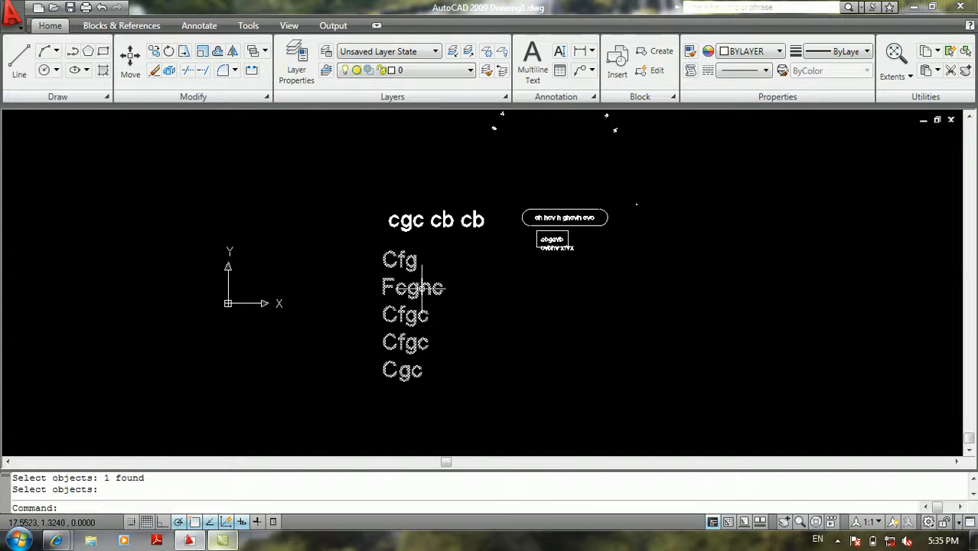
Invert the letter case of the five-line multiline text with the toggle case option
key(Return)
click(420, 290)
key(Return)
click(440, 301)
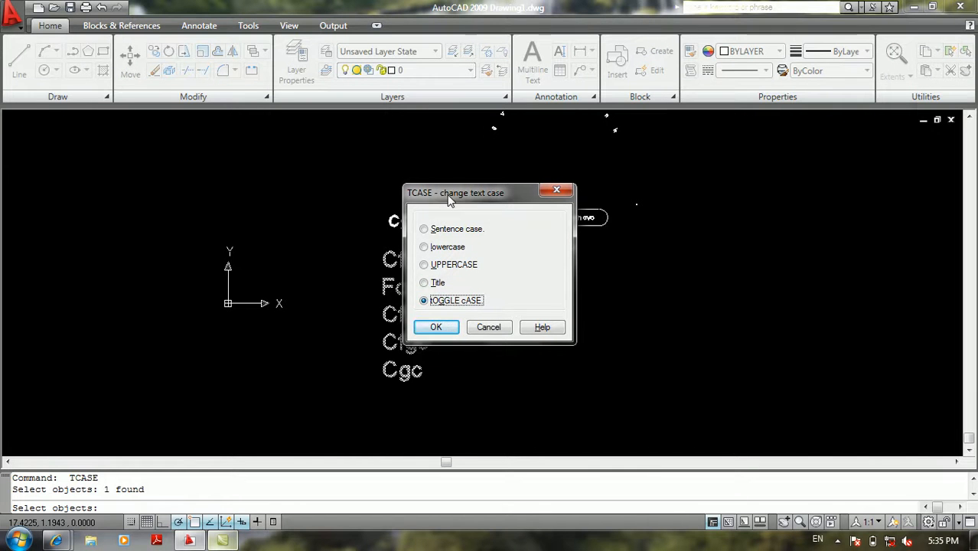
drag(450, 199, 511, 203)
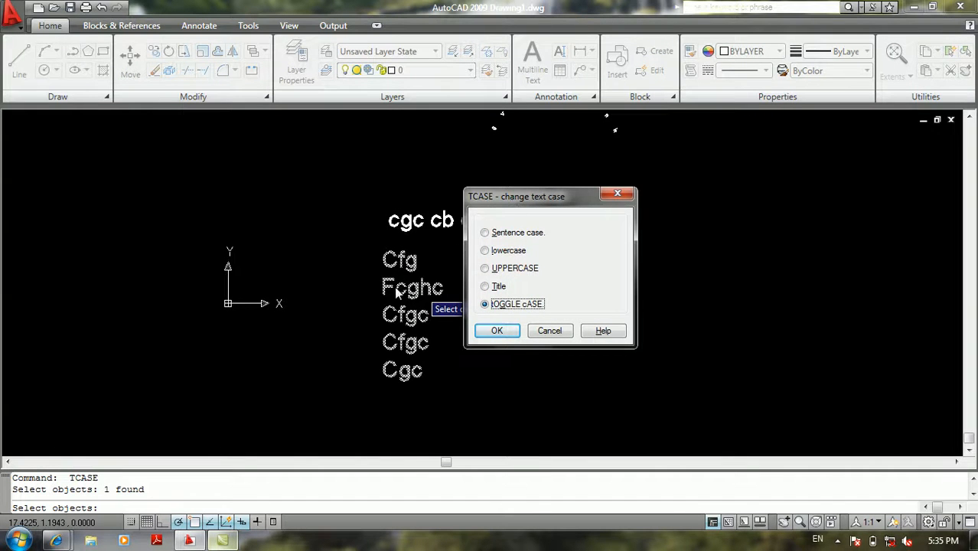
click(491, 330)
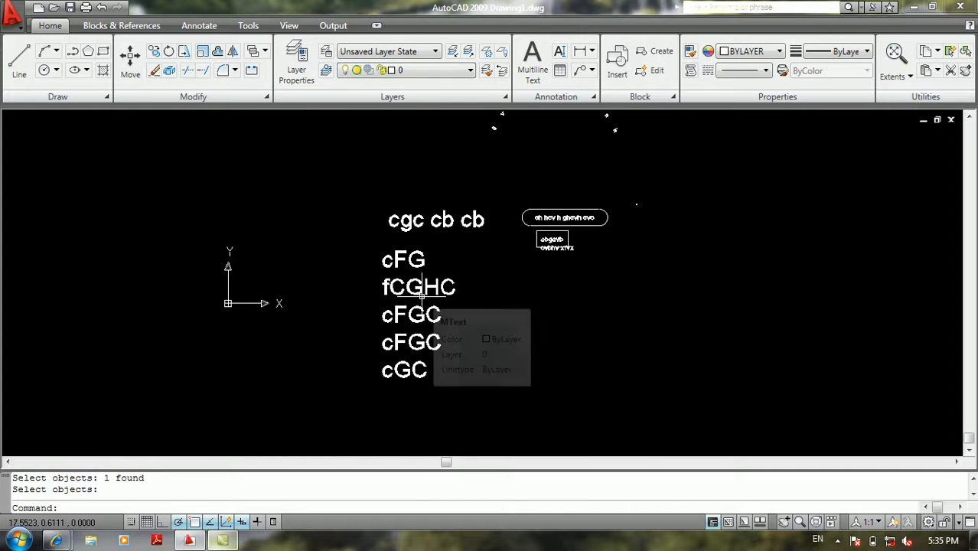
Apply Automatic Text Numbering to the five-line multiline text, sorted by X, starting at 1 with increment 1, with the numbers as prefix
middle_drag(425, 287, 468, 271)
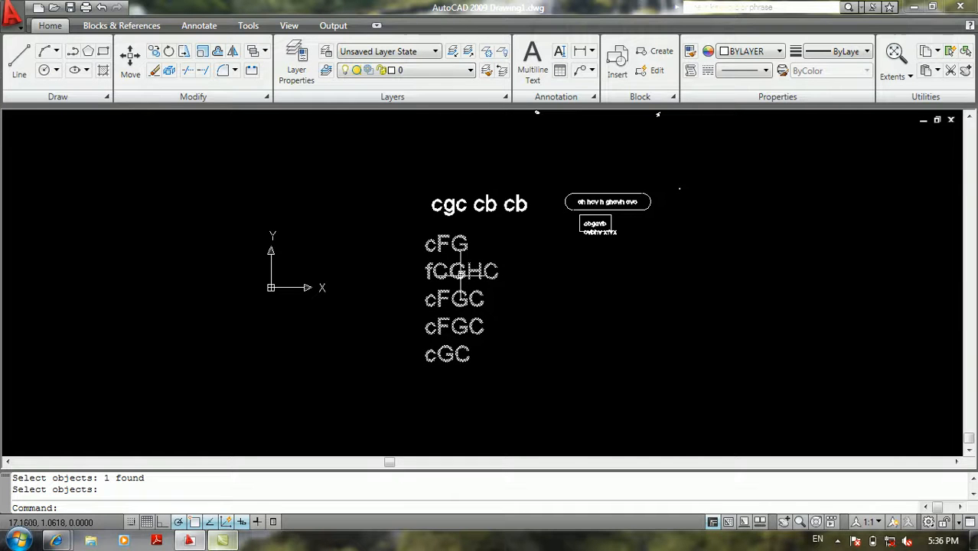
click(13, 14)
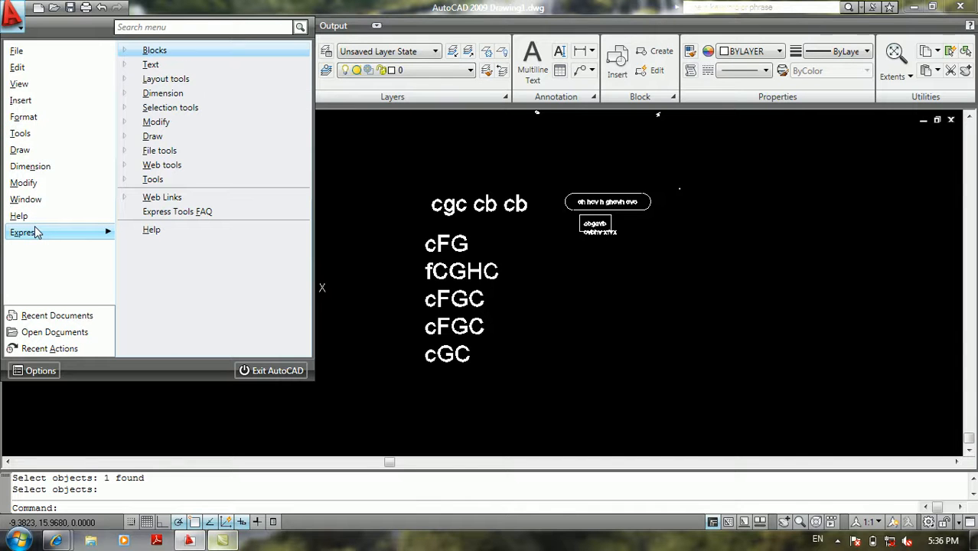
mouse_move(205, 70)
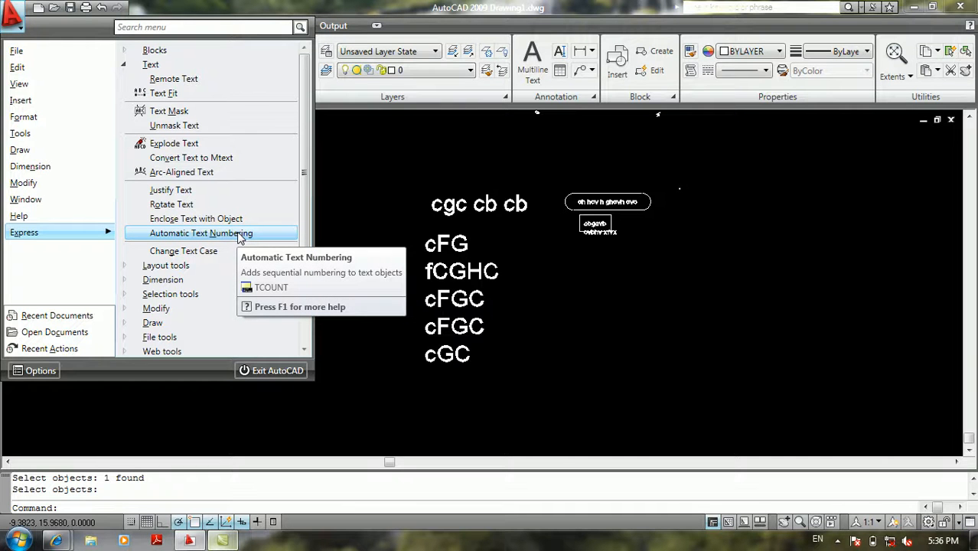
click(239, 233)
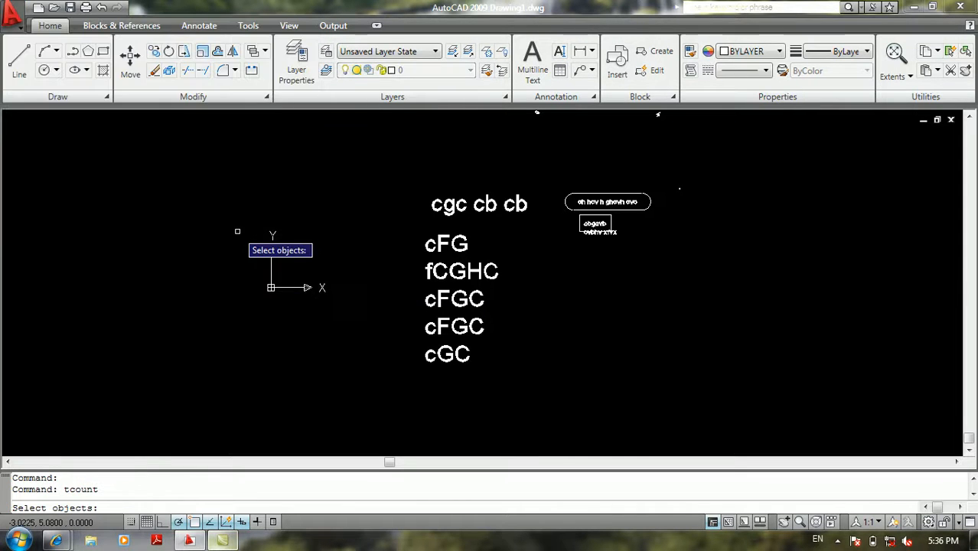
click(437, 247)
key(Return)
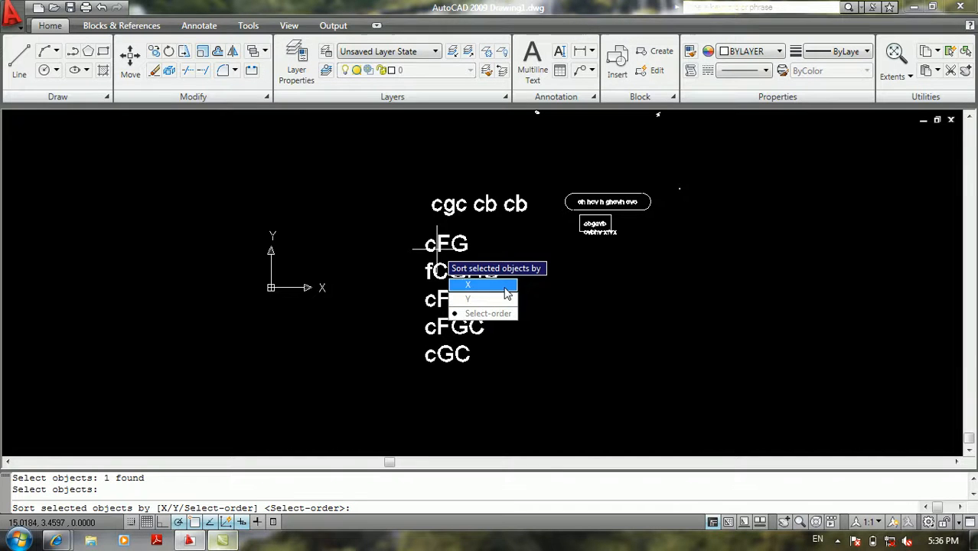
click(498, 288)
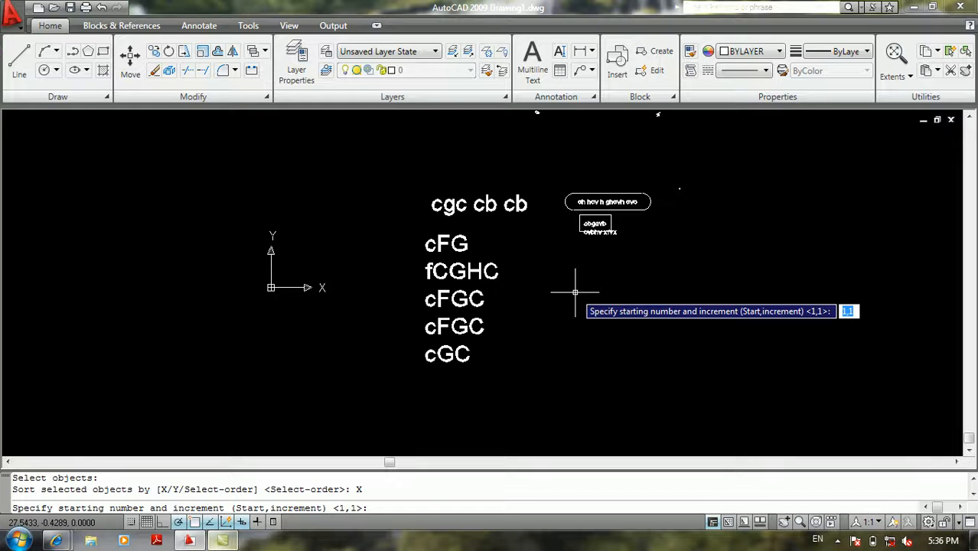
key(Return)
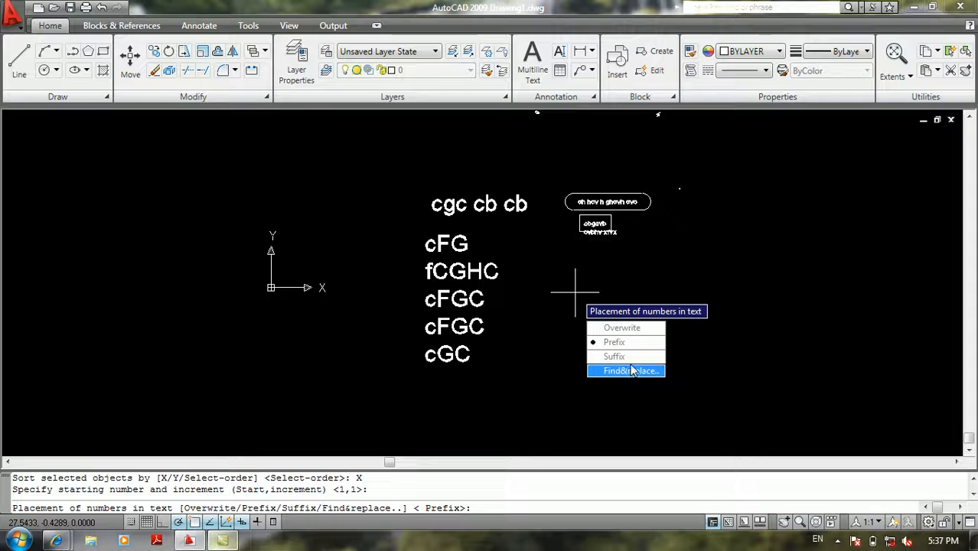
click(624, 342)
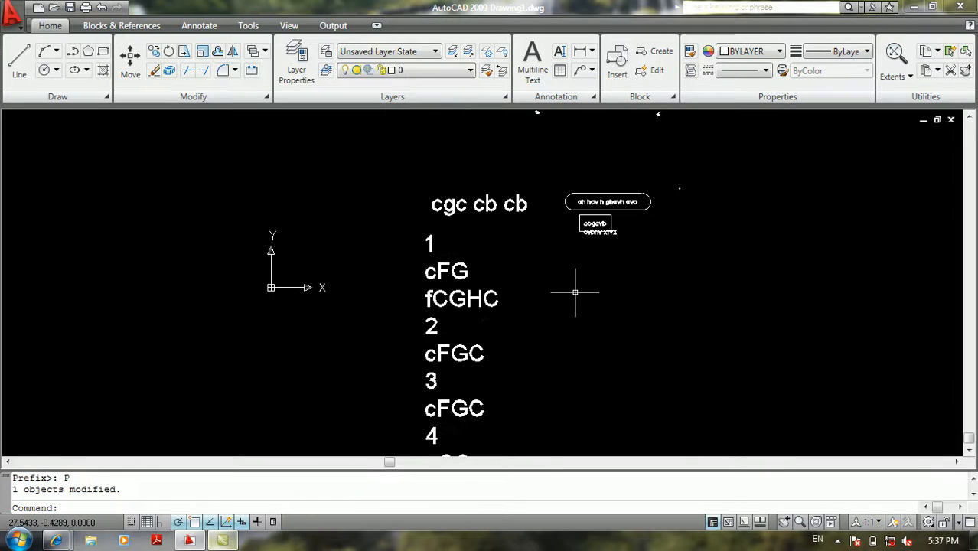
Examine the numbered multiline text, the slot- and rectangle-enclosed texts and the arc-aligned text in the drawing
scroll(571, 284, down, 5)
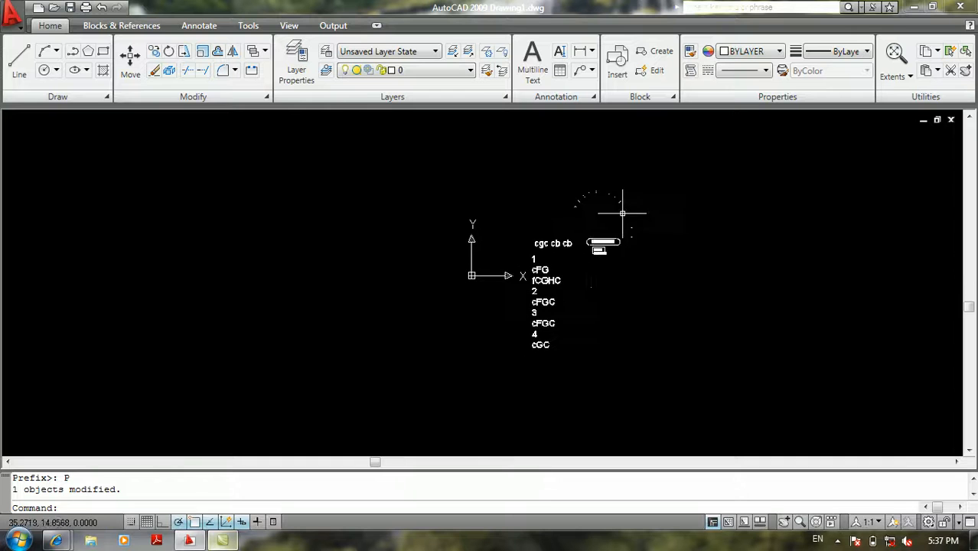
scroll(582, 268, up, 6)
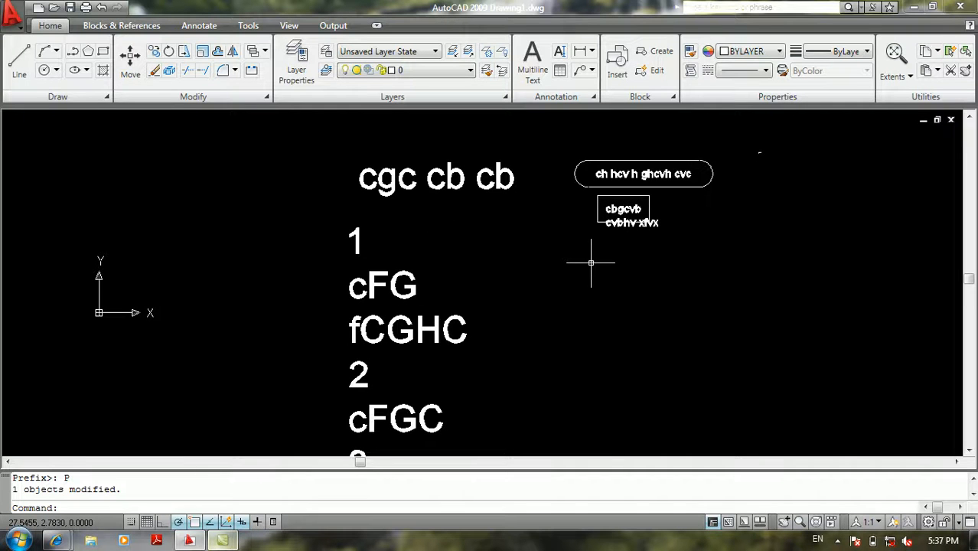
scroll(590, 264, down, 6)
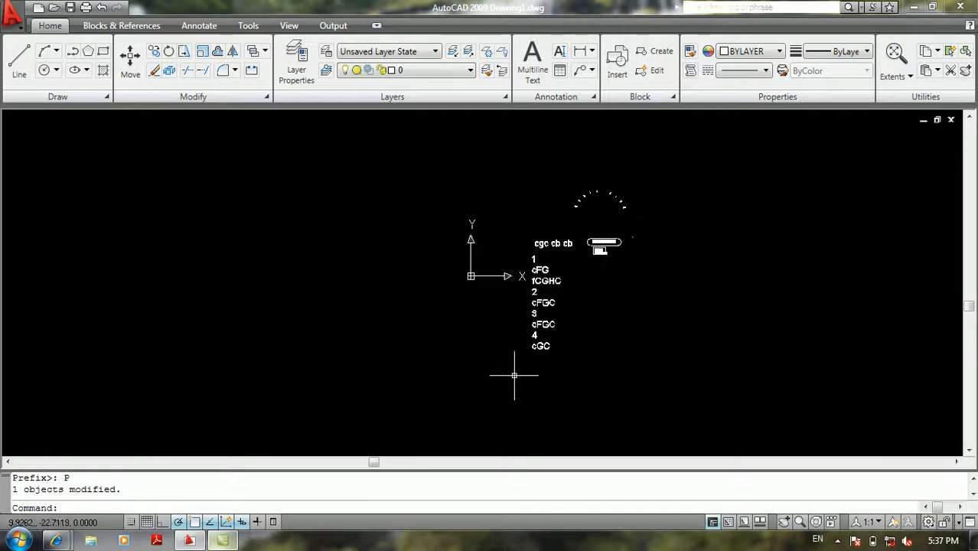
scroll(552, 314, up, 2)
scroll(552, 314, up, 2)
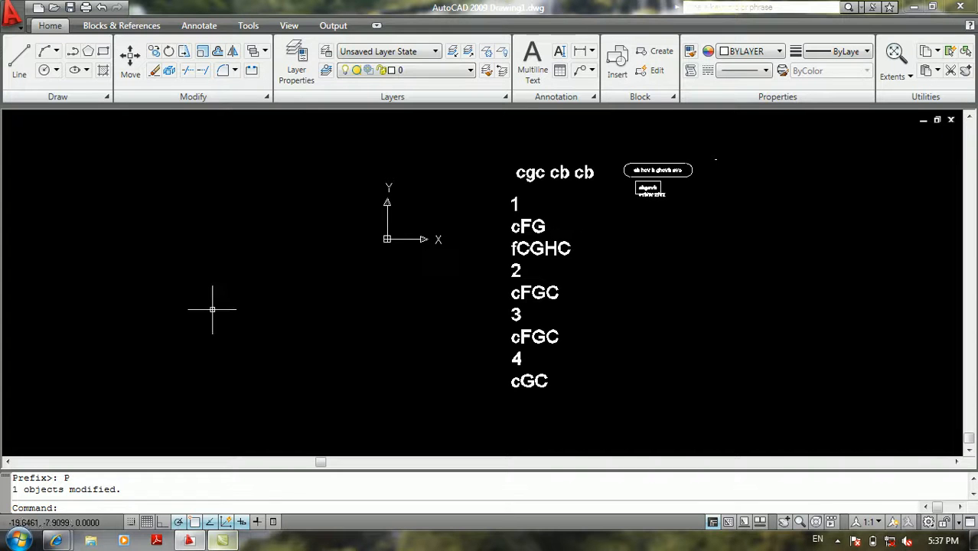
scroll(212, 309, down, 3)
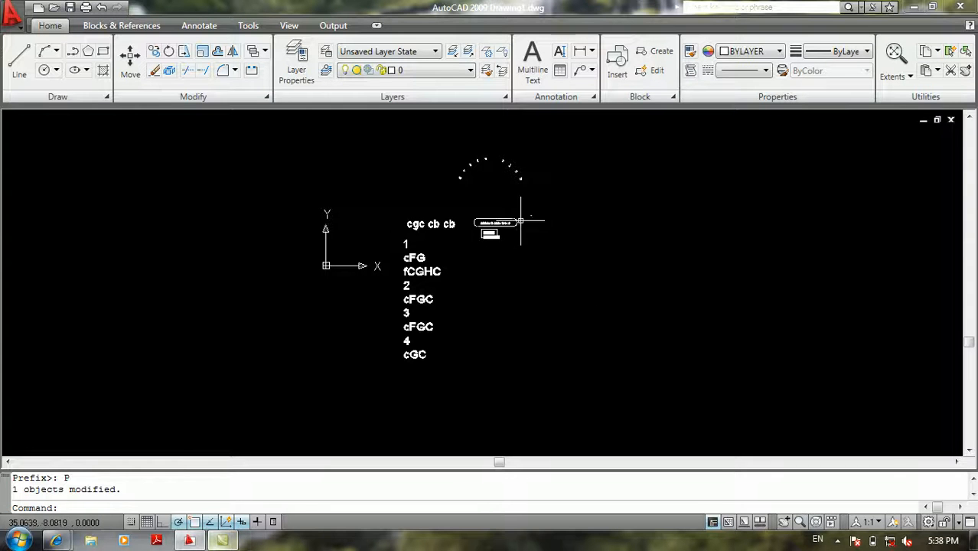
scroll(497, 218, up, 8)
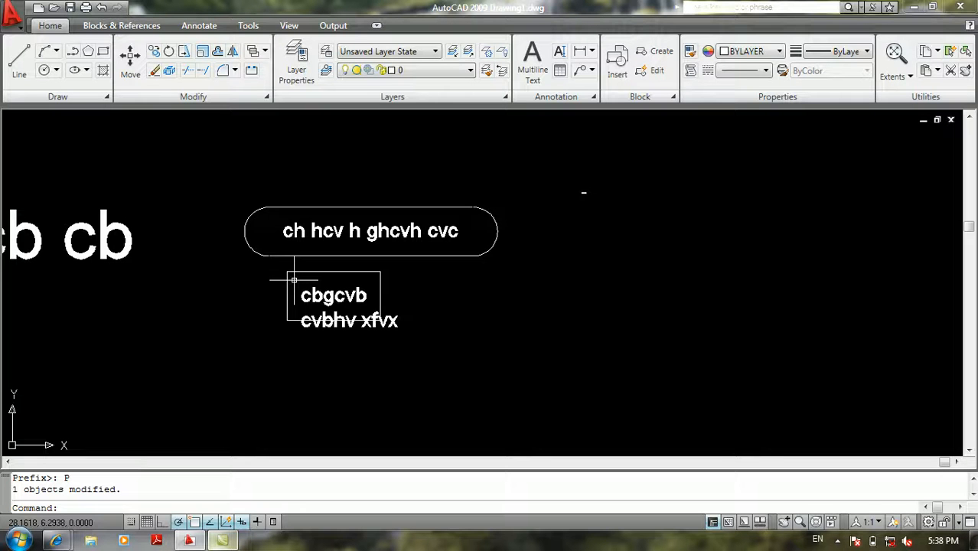
scroll(293, 280, down, 10)
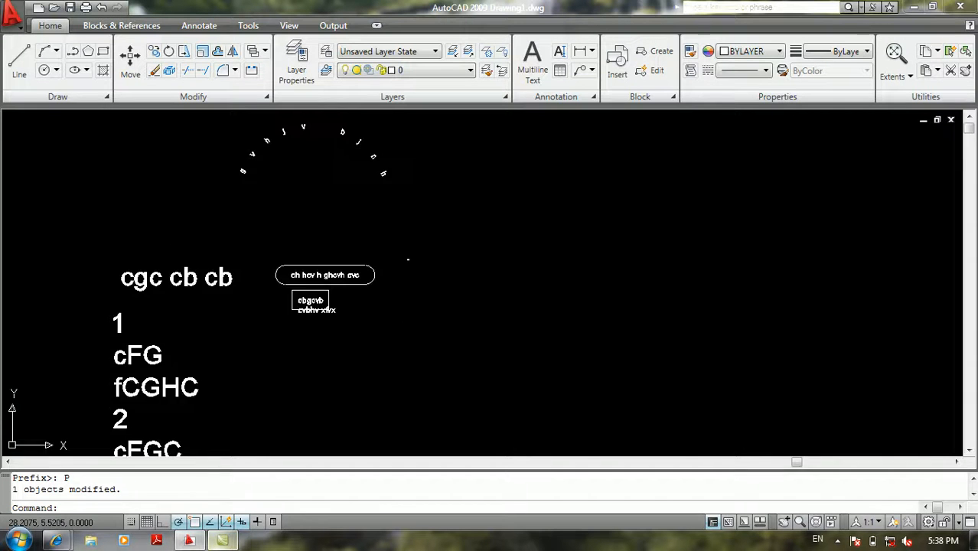